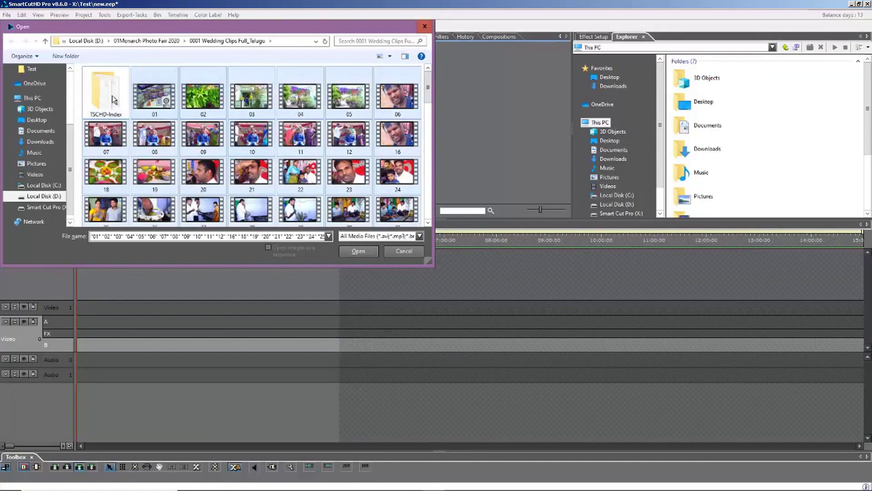
Import the selected wedding clips from the 0001 Wedding Clips Full_Telugu folder into the bin
left_click(347, 251)
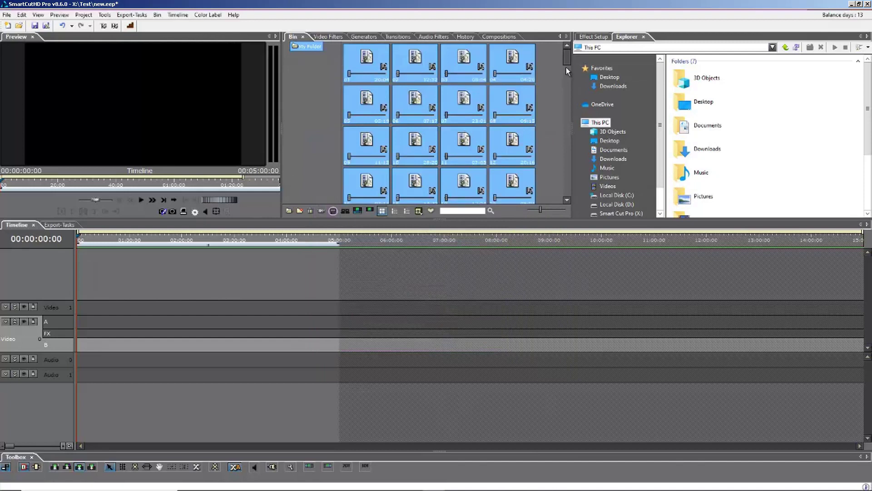
mouse_move(568, 58)
left_mouse_down()
mouse_move(568, 190)
mouse_move(568, 52)
left_mouse_up()
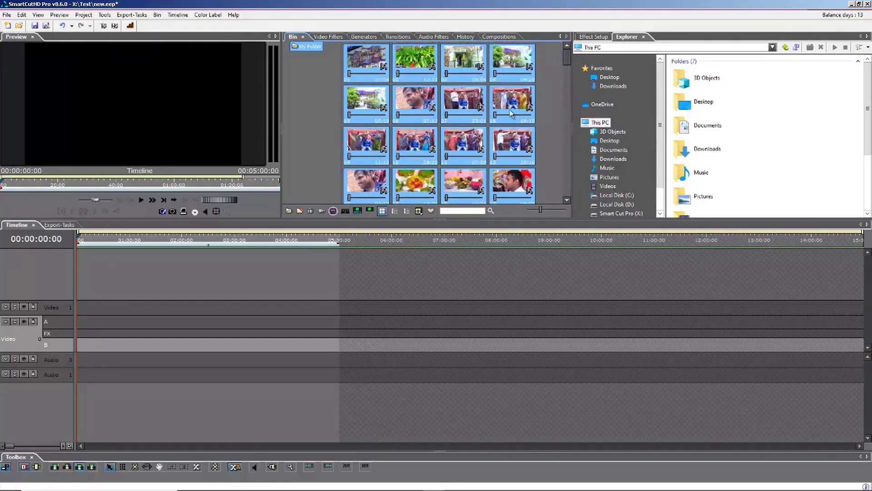
mouse_move(566, 54)
left_mouse_down()
mouse_move(571, 127)
mouse_move(569, 43)
left_mouse_up()
Place all imported clips at the start of the Video 0 track and change the project settings to match them
left_click_drag(371, 101, 79, 352)
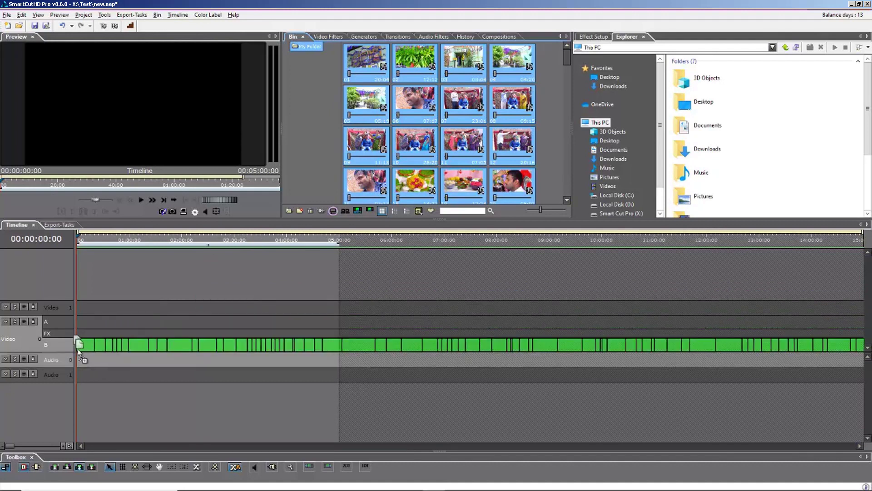
left_click_drag(78, 349, 77, 351)
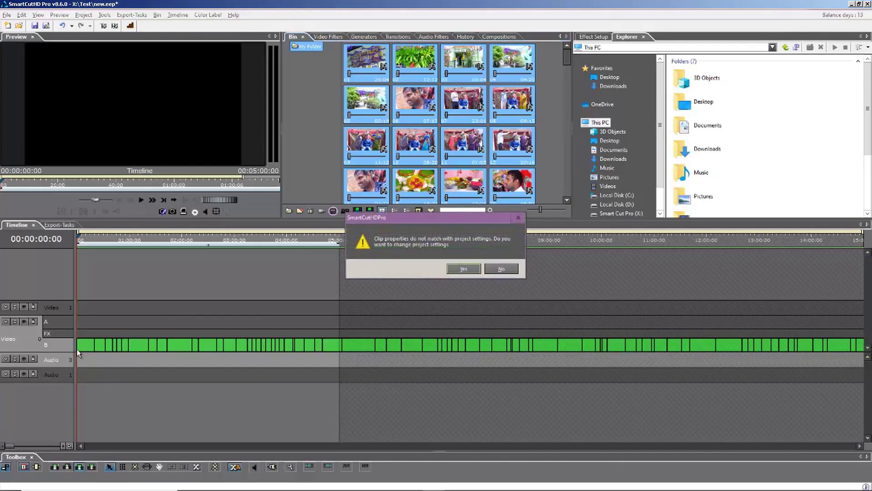
left_click(462, 269)
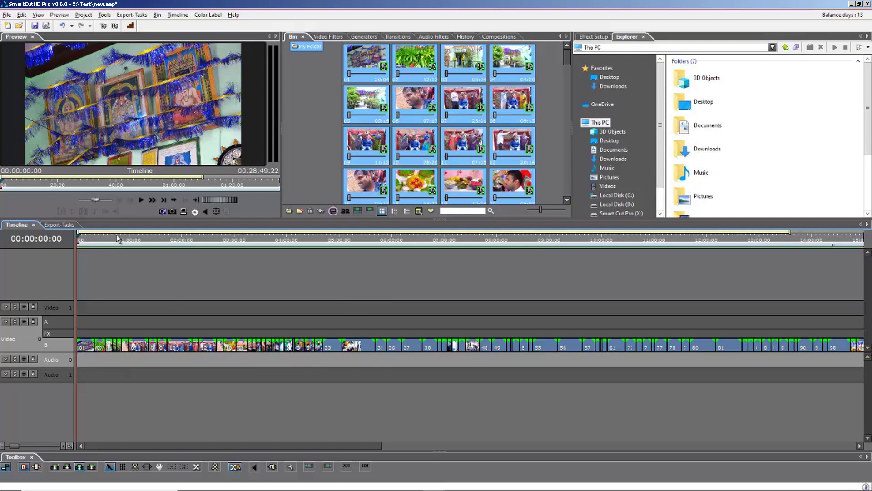
Scrub through the assembled wedding clips on the timeline and return the playhead to the start
left_click_drag(79, 243, 487, 255)
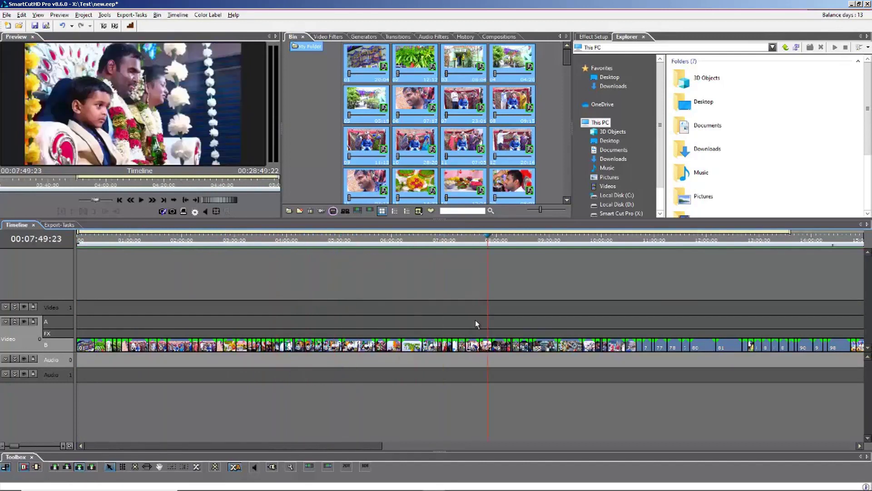
scroll(476, 323, "down", 2)
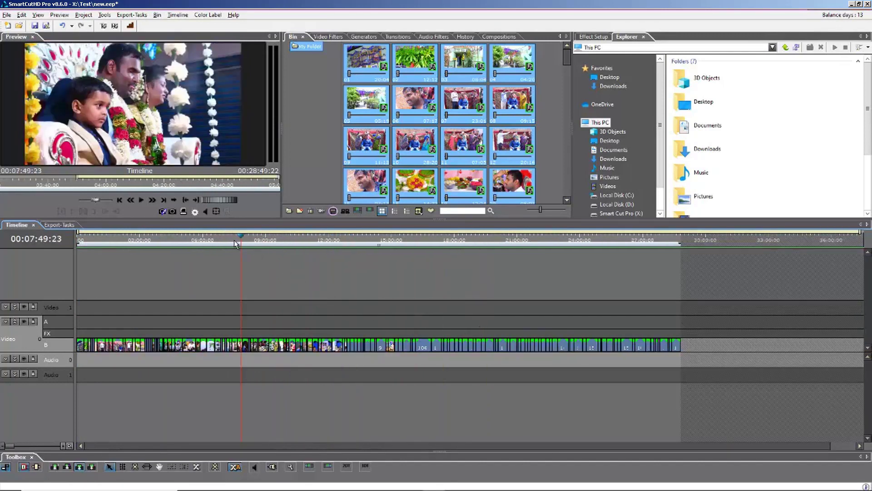
left_click_drag(274, 243, 561, 267)
left_click_drag(427, 265, 45, 277)
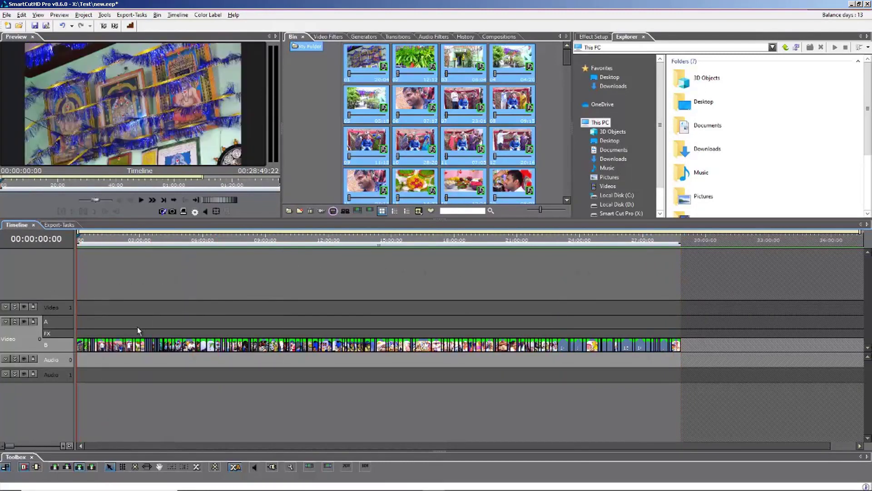
Make the FX track of Video 0 active and set the playhead at the very start of the timeline
scroll(132, 337, "up", 1)
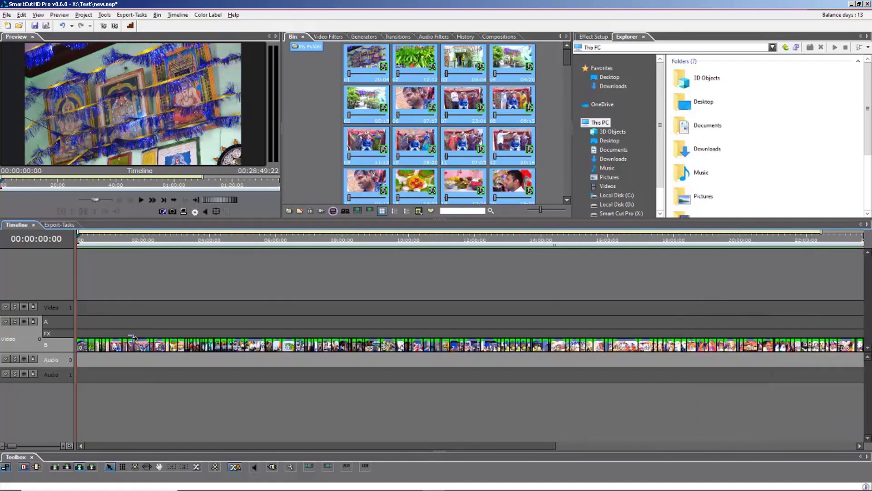
left_click(83, 241)
key("Home")
left_click(82, 338)
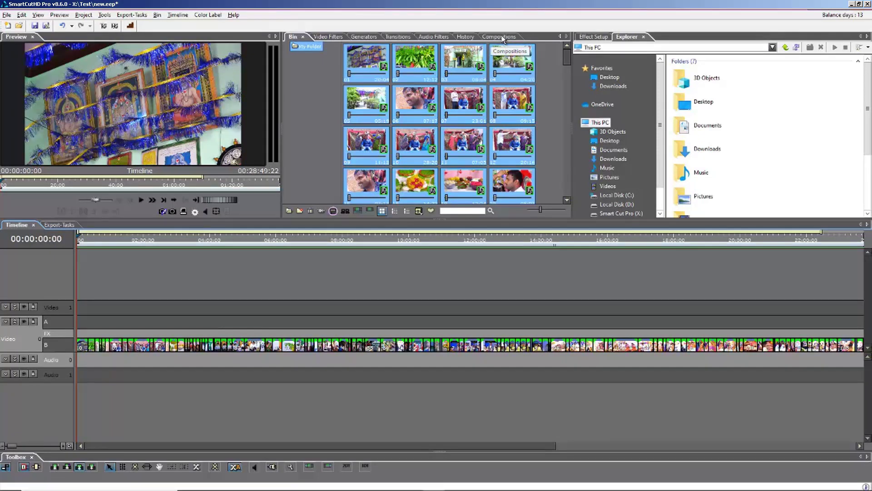
left_click(101, 240)
left_click_drag(105, 240, 31, 239)
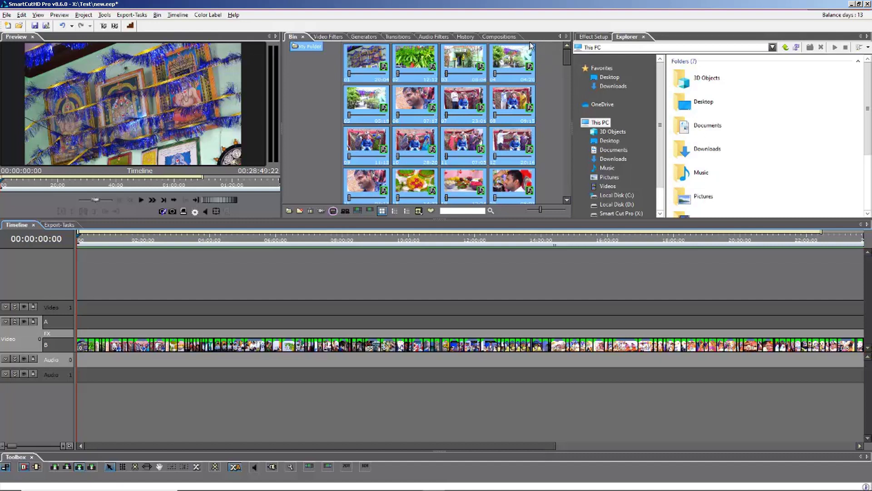
Open the Compositions library and look through its categories from Hindi through Wedding_title_kit and Slok to Telugu
left_click(501, 37)
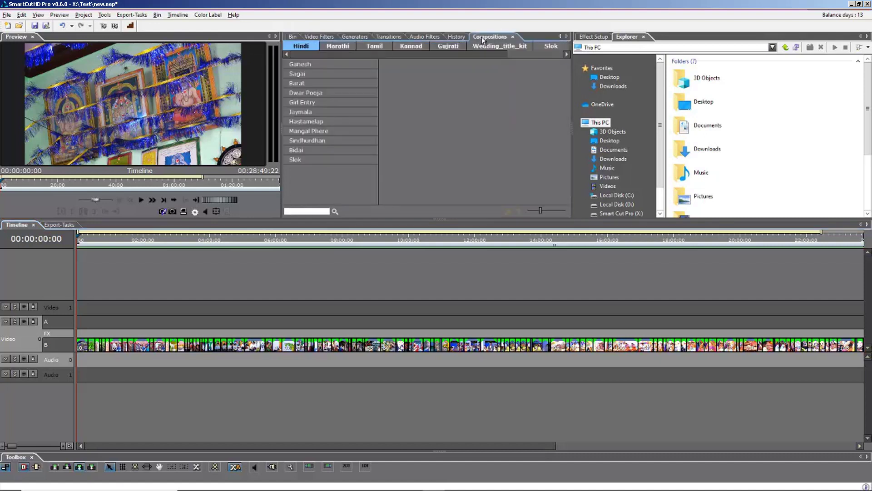
left_click(347, 49)
left_click(302, 46)
left_click(336, 44)
left_click(380, 48)
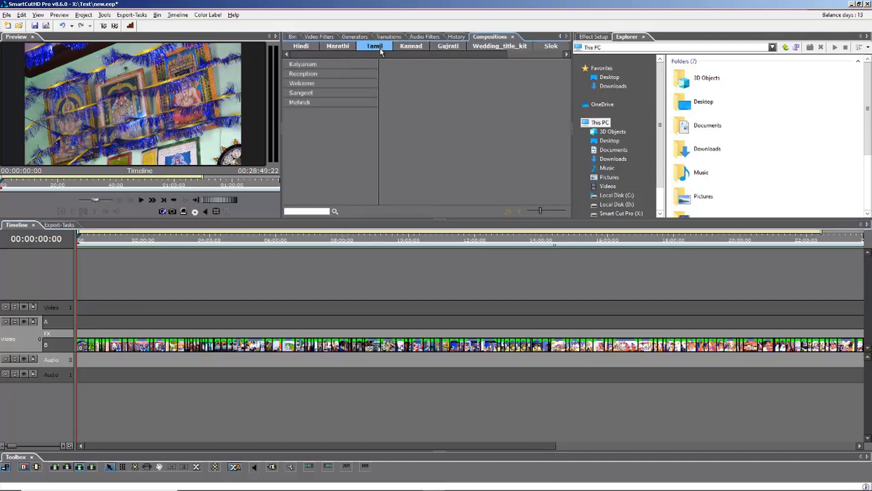
left_click(411, 47)
left_click(446, 45)
left_click(497, 45)
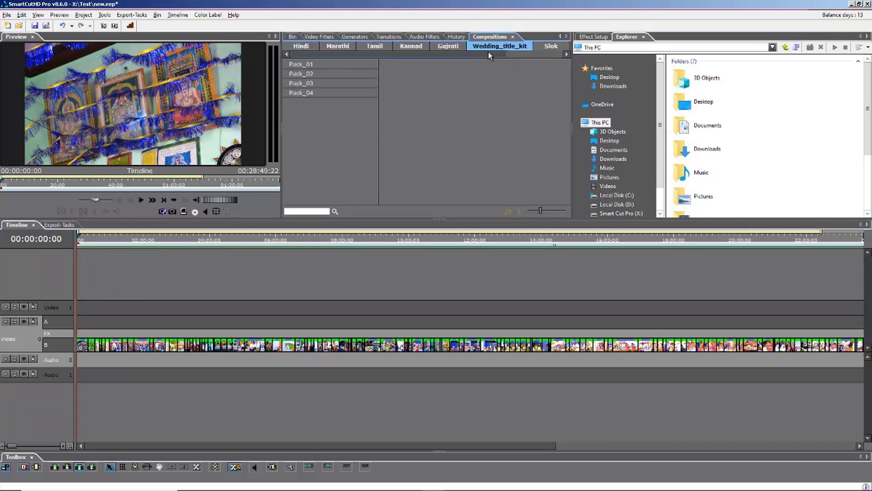
left_click_drag(495, 56, 550, 55)
left_click(482, 47)
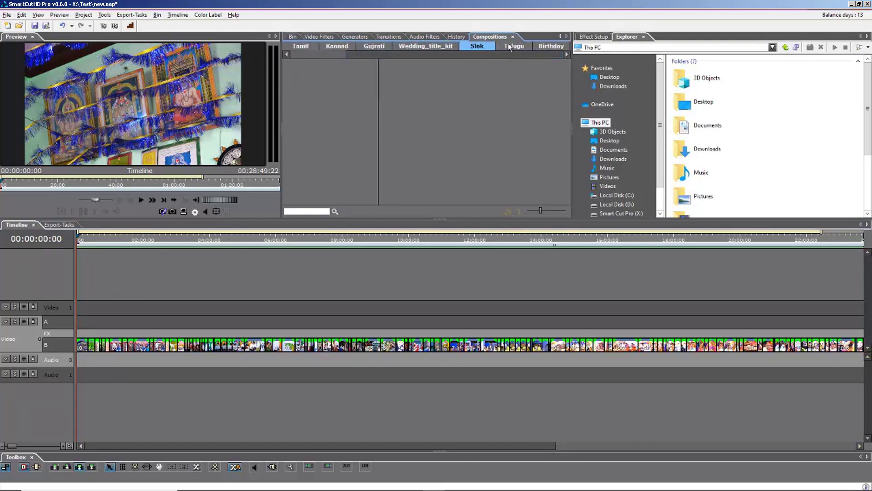
left_click(516, 47)
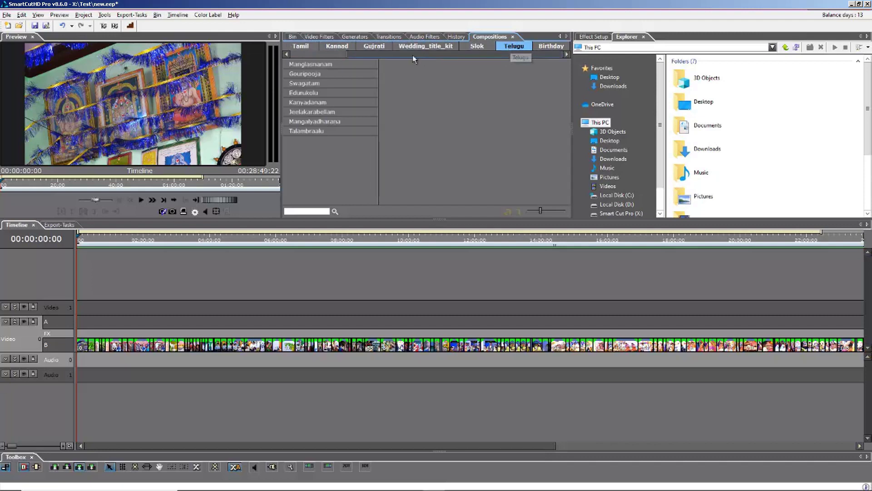
Revisit the Slok, Gujrati and Kannad composition categories and return to the Telugu category
left_click(471, 45)
left_click(377, 46)
left_click(336, 45)
left_click(457, 46)
left_click(474, 46)
left_click(374, 45)
left_click(508, 47)
Examine the compositions available for each Telugu ceremony, from Manglasnanam down to Talambraalu
left_click(312, 67)
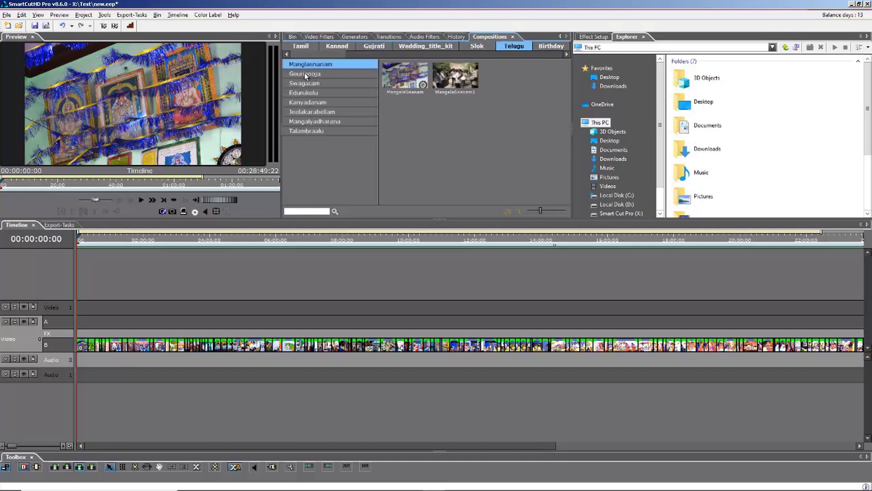
left_click(305, 73)
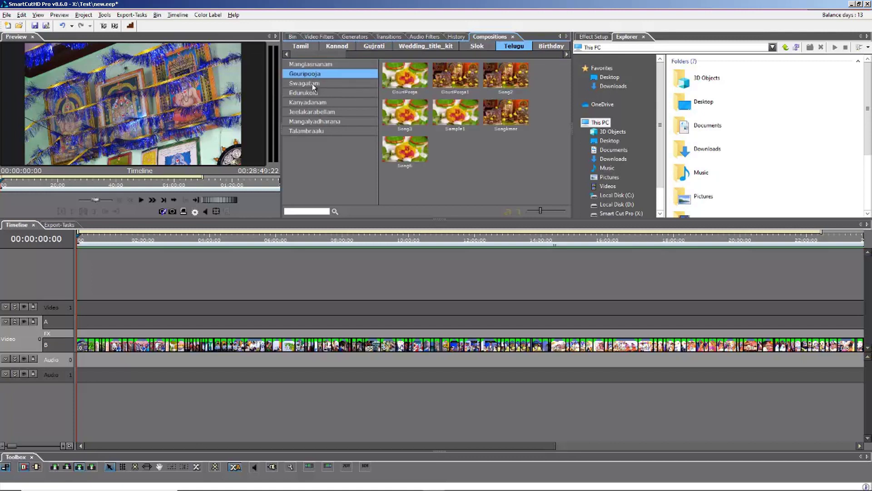
left_click(312, 83)
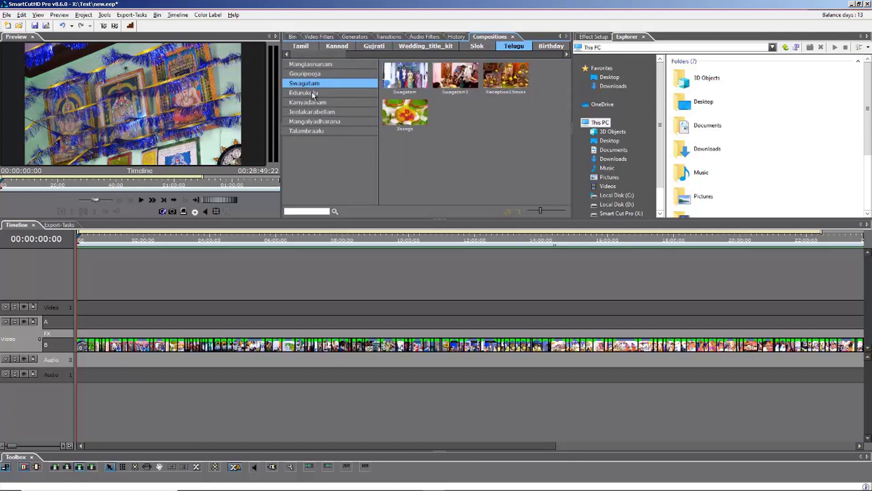
left_click(312, 91)
left_click(318, 104)
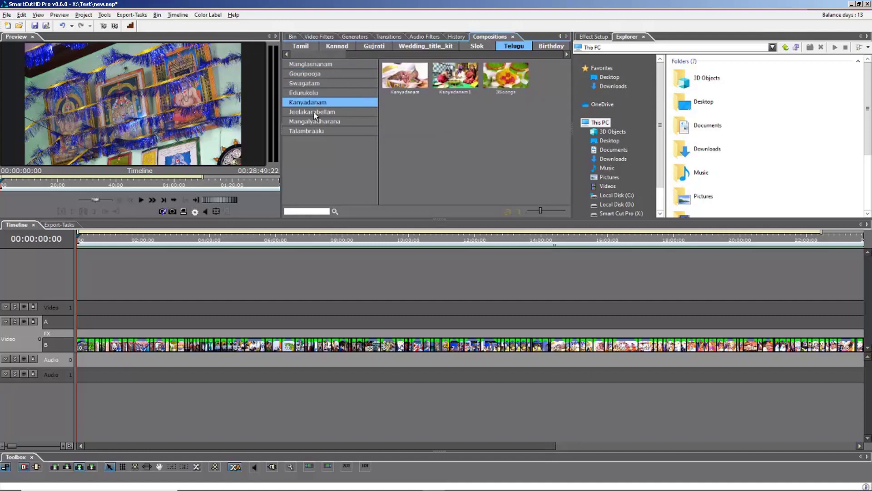
left_click(313, 113)
left_click(312, 122)
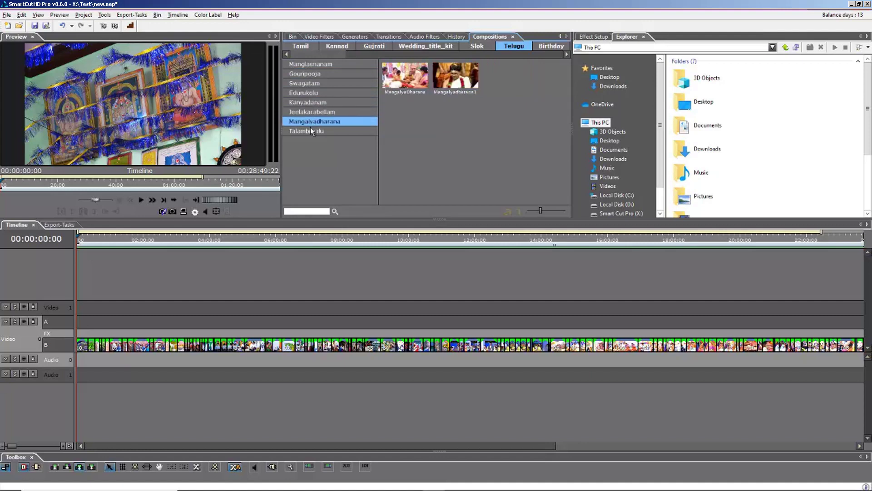
left_click(310, 129)
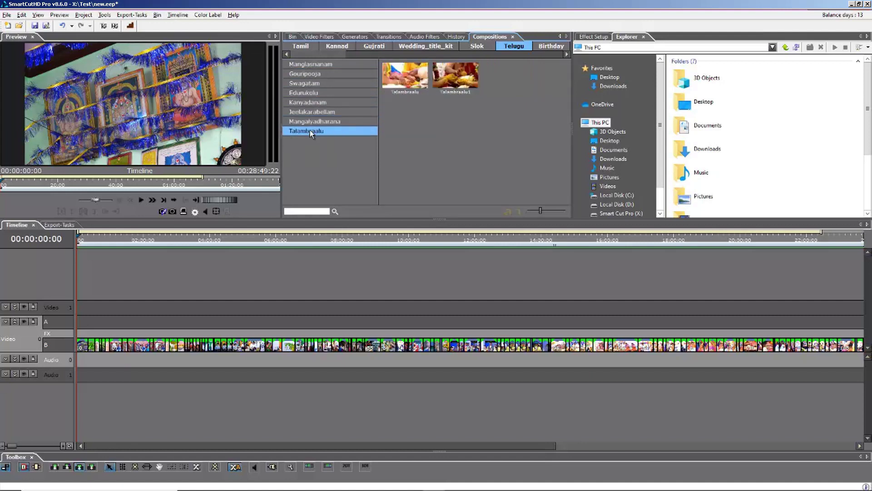
Review the Telugu compositions again, from MangalaSnanam1 in Manglasnanam through Gouripooja, Swagatam, Edurukolu and Kanyadanam to Jeelakarabellam
left_click(316, 67)
left_click(446, 86)
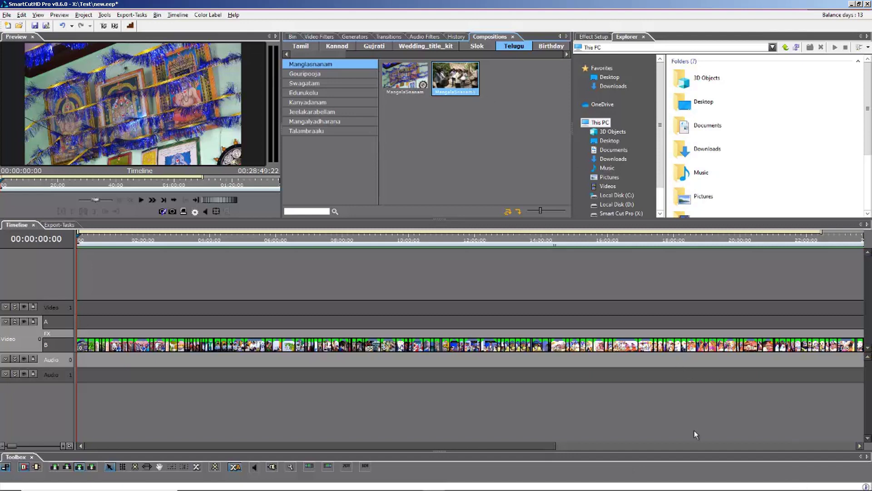
mouse_move(789, 485)
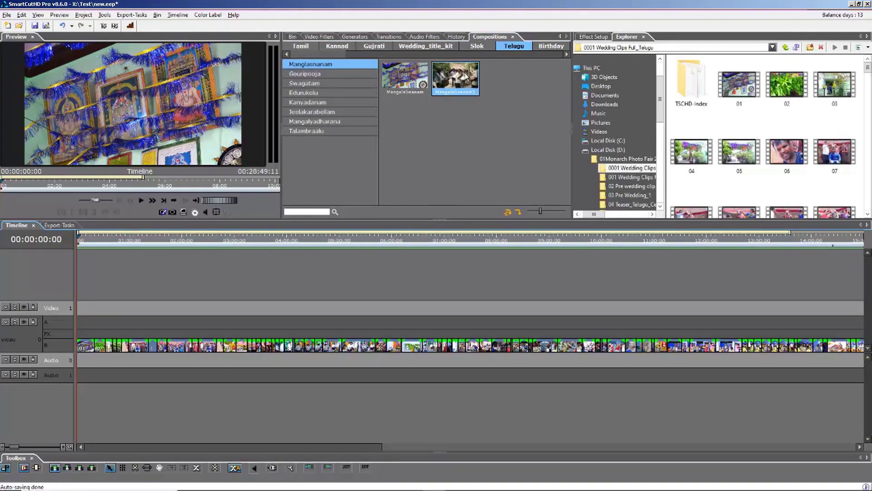
left_click(319, 76)
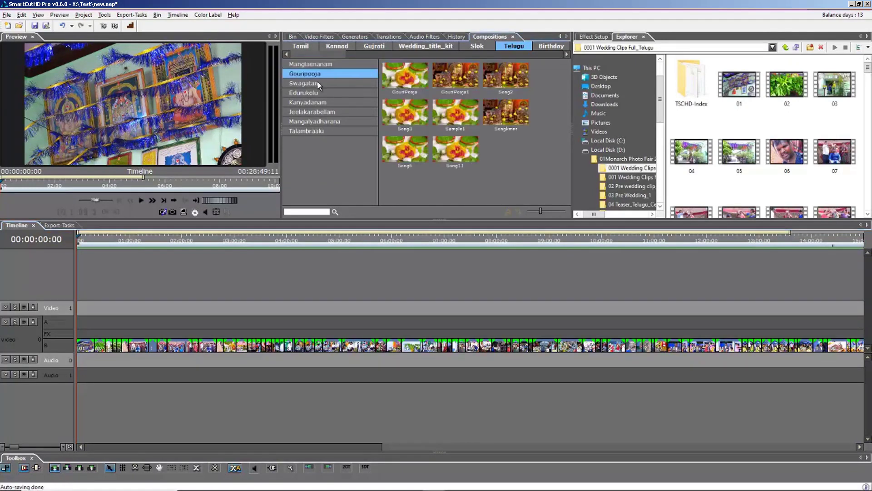
left_click(318, 84)
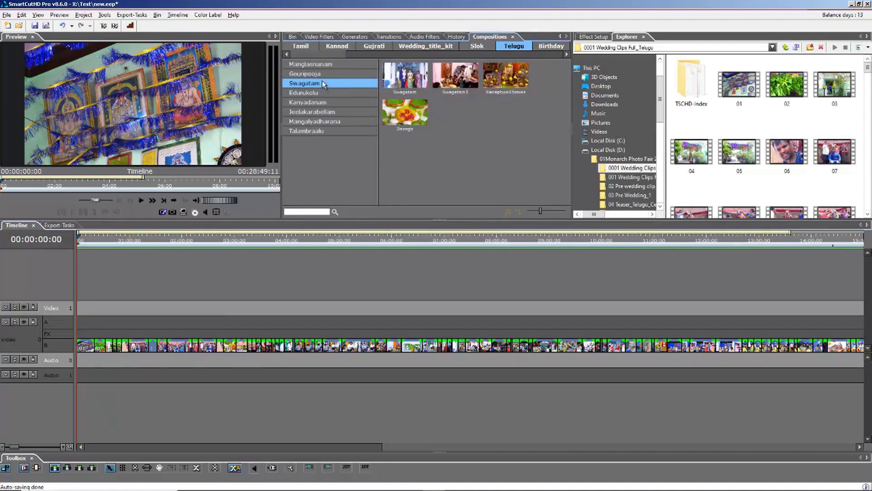
left_click(314, 91)
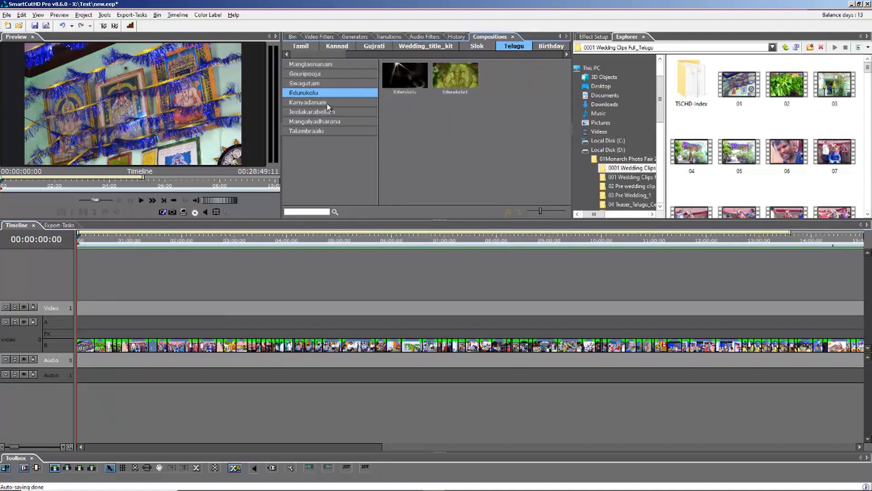
left_click(320, 102)
left_click(320, 112)
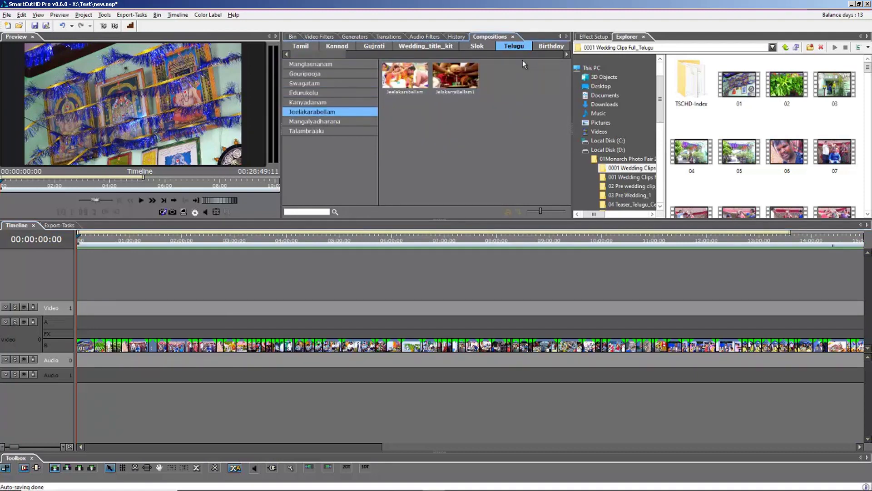
Load the MangalaSnanam1 composition from the Manglasnanam group into the preview, play it for about 27 seconds and pause it
left_click(320, 73)
left_click(322, 65)
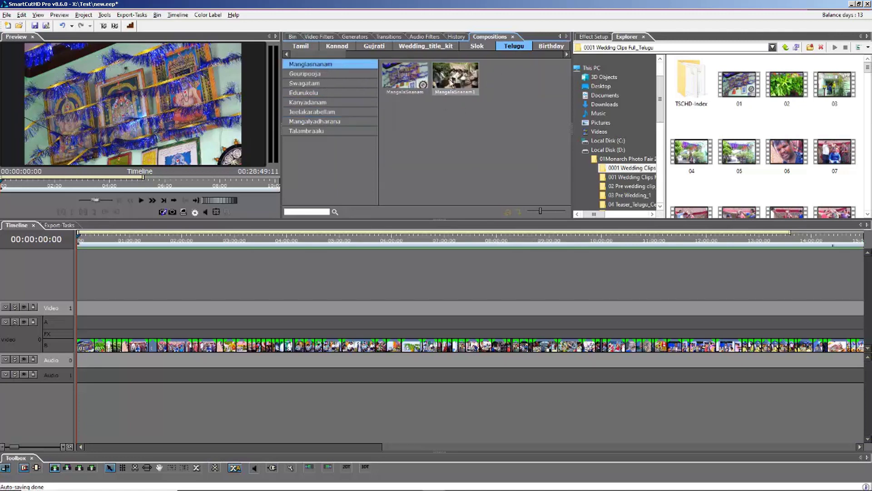
left_click(445, 82)
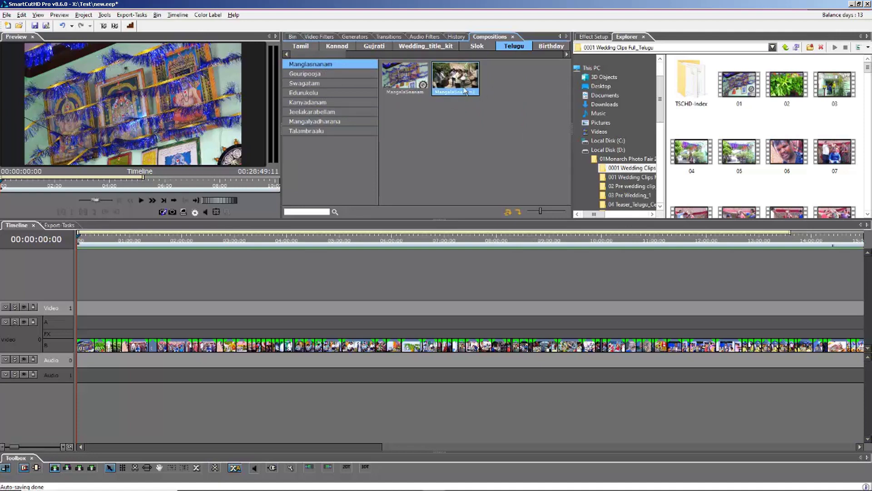
double_click(456, 80)
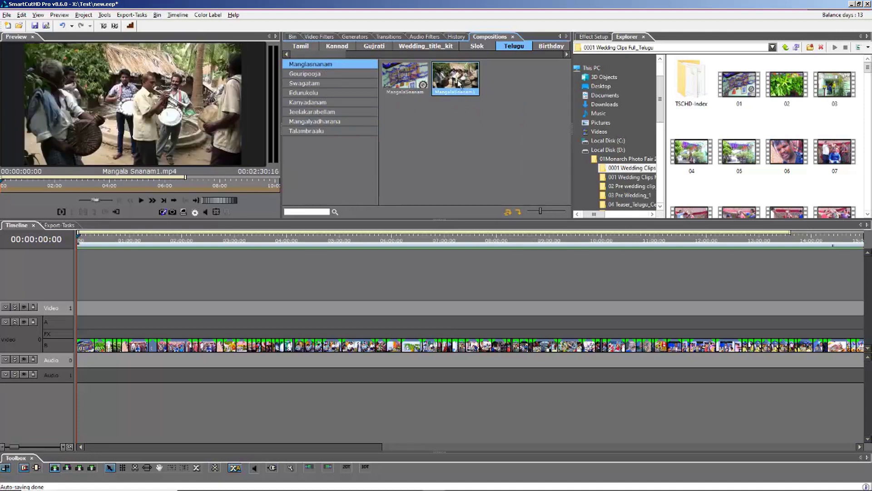
left_click(141, 200)
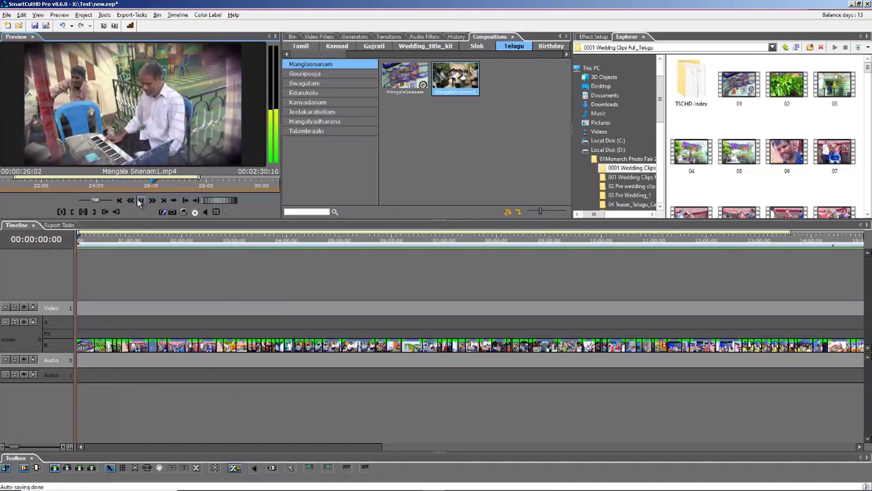
left_click(140, 200)
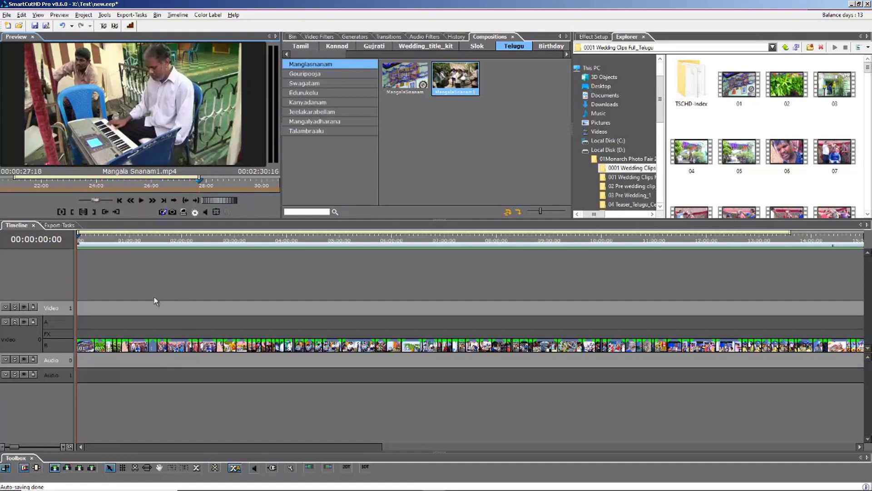
Apply the MangalaSnanam1 composition to the wedding clips on the main video track's FX row, starting at 00:00:00:00
left_click(73, 242)
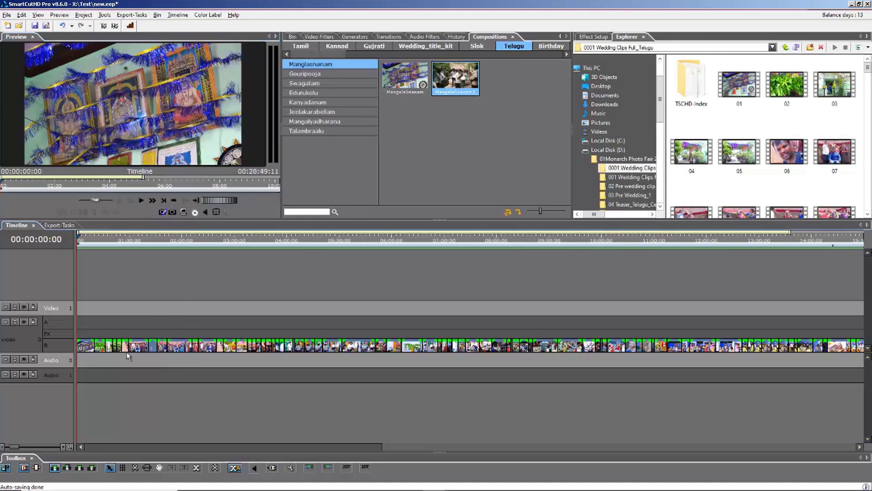
left_click(83, 336)
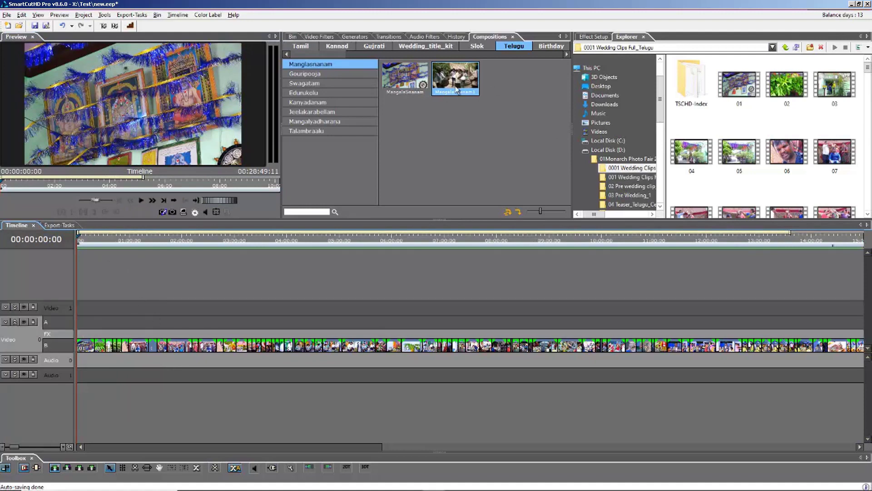
left_click(519, 212)
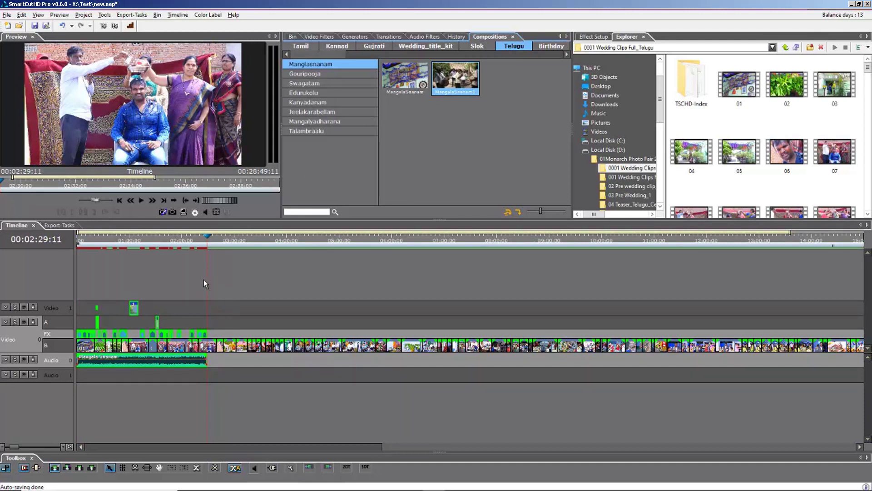
Play the composed timeline from 00:00:00:00 for about 32 seconds and pause it
left_click(87, 239)
left_click_drag(86, 243, 69, 248)
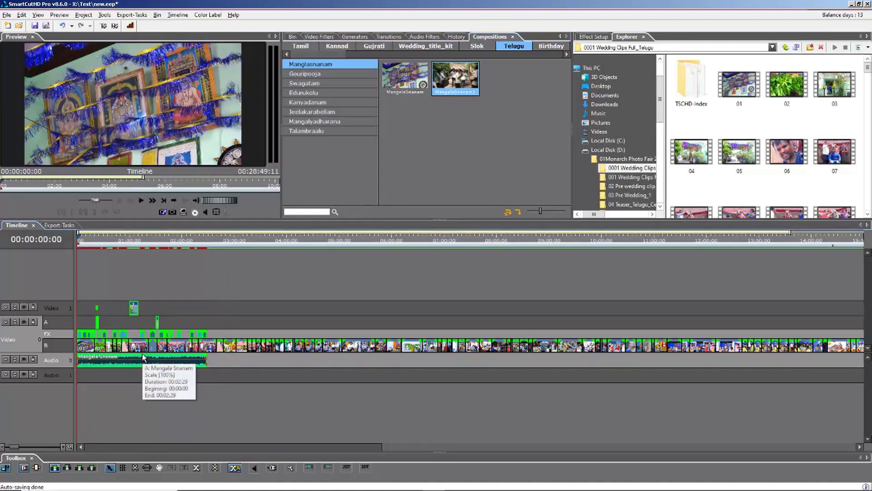
key("space")
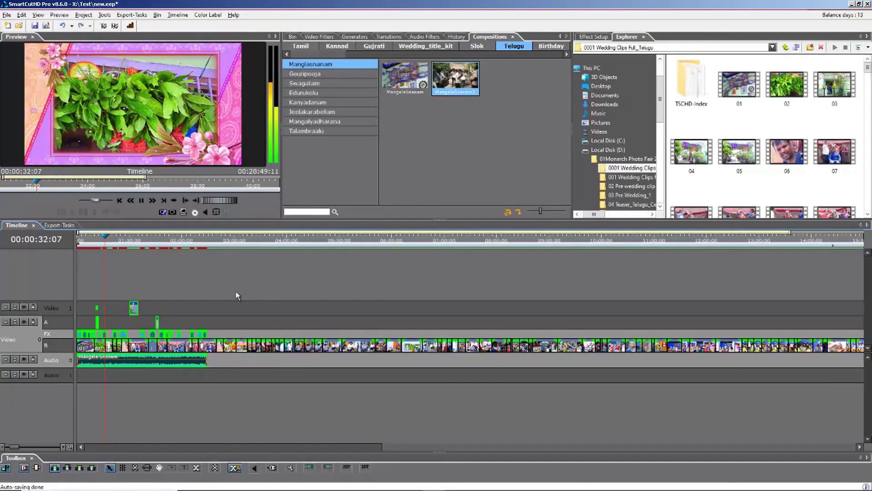
key("space")
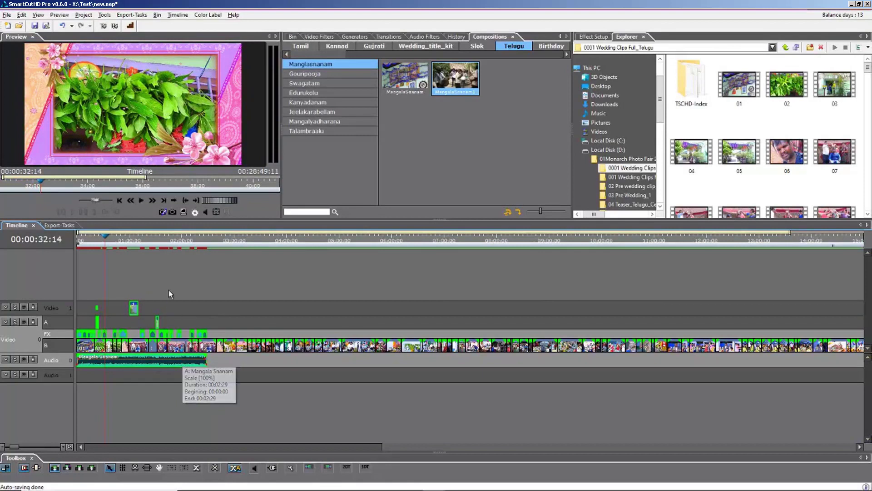
Spot-check the rest of the composed section from about 01:04, 01:31, 01:49 and 02:00, then scrub just past its end
left_click(134, 242)
key("space")
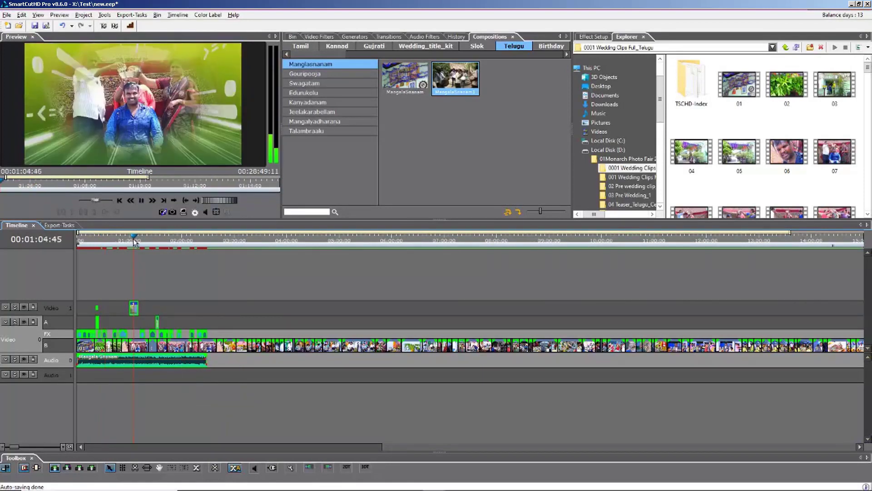
left_click(157, 244)
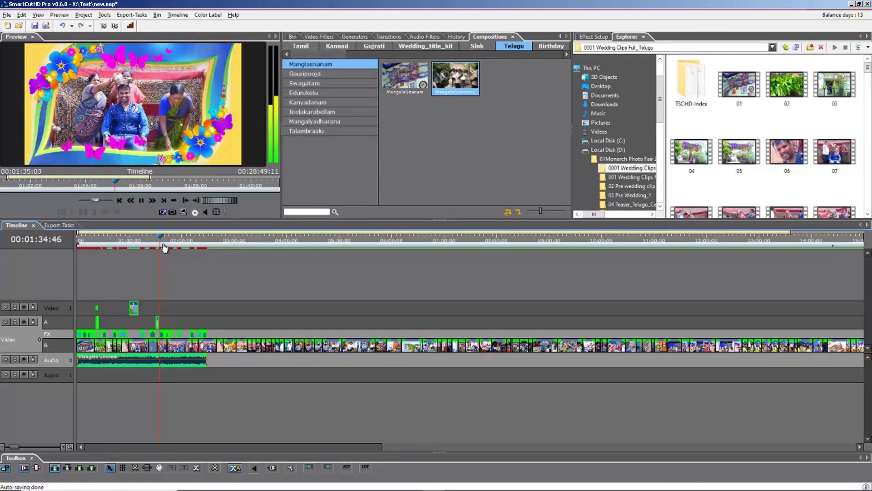
key("space")
left_click(171, 245)
key("space")
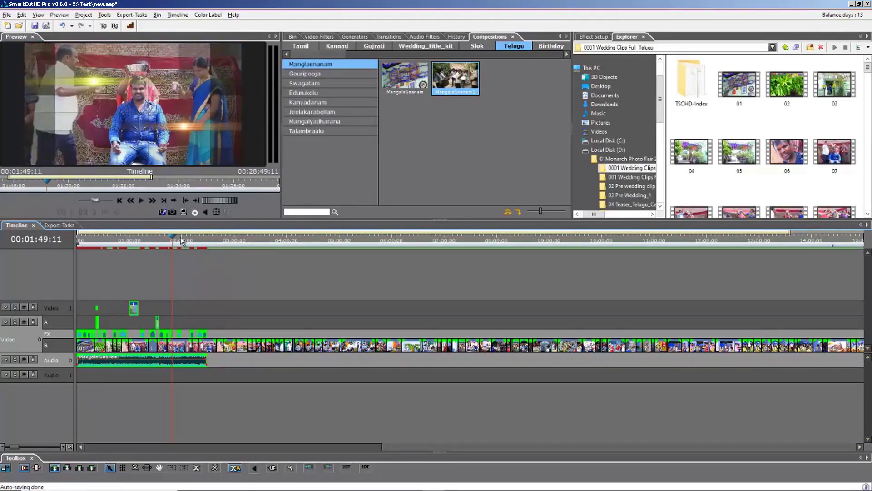
left_click(181, 242)
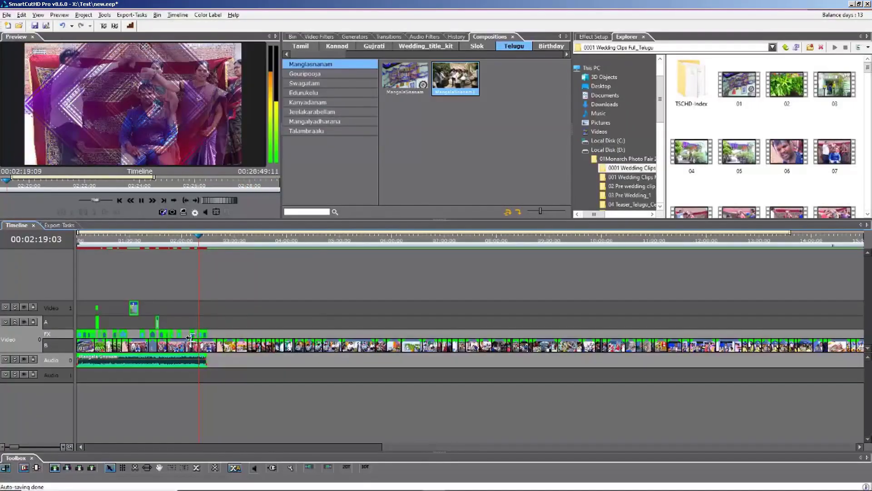
key("space")
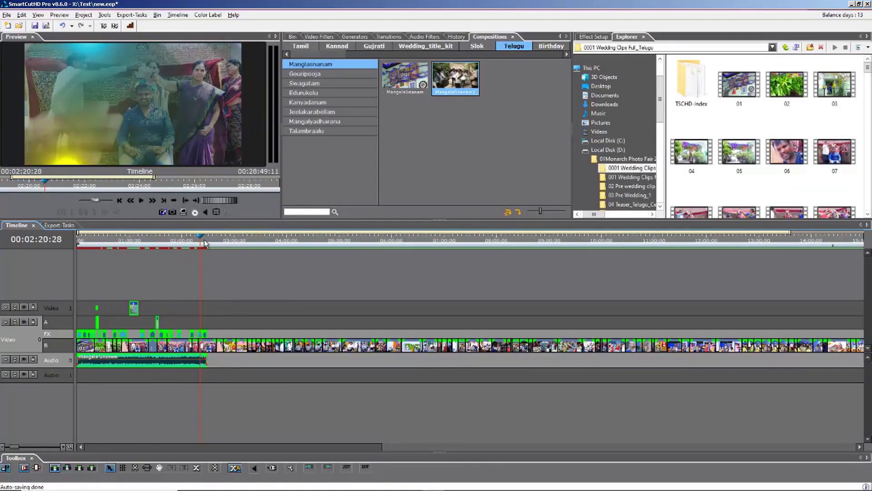
left_click_drag(203, 242, 214, 238)
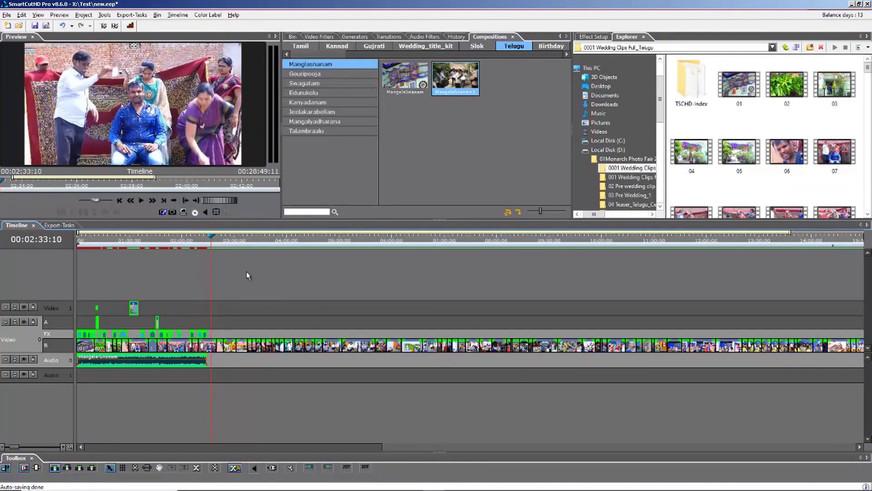
Trim about six seconds off the start of clip 10 at 00:02:01:05 and close the resulting gap on the timeline
scroll(246, 272, "up", 5)
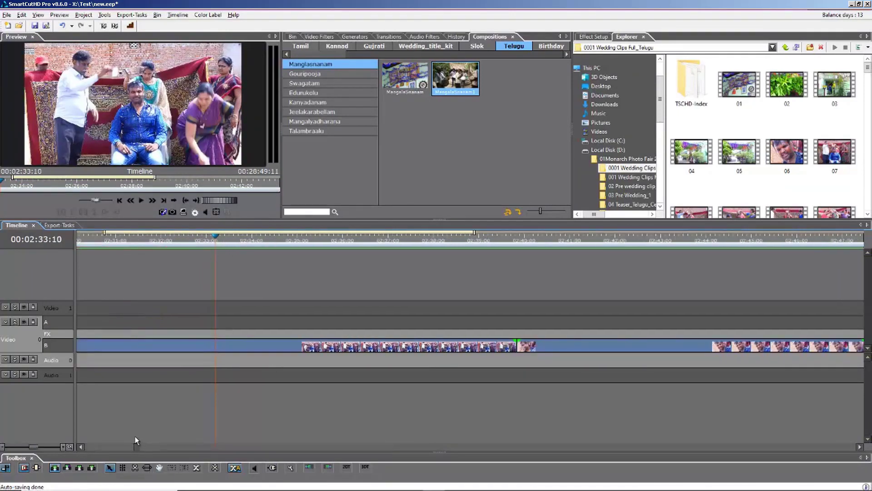
scroll(135, 436, "down", 5)
left_click_drag(152, 447, 132, 448)
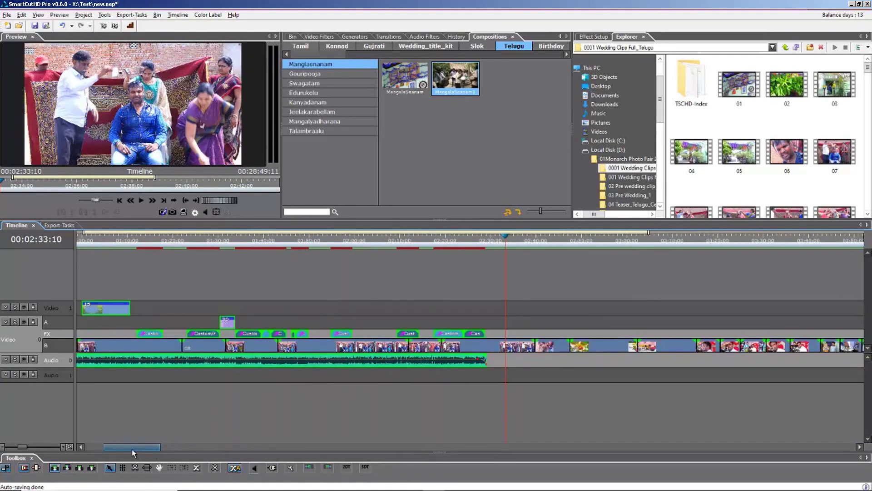
left_click(356, 240)
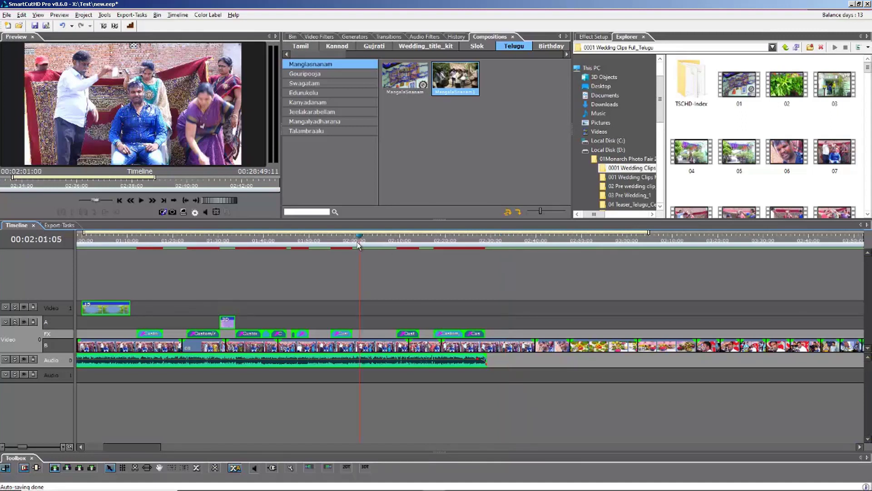
left_click_drag(356, 245, 359, 245)
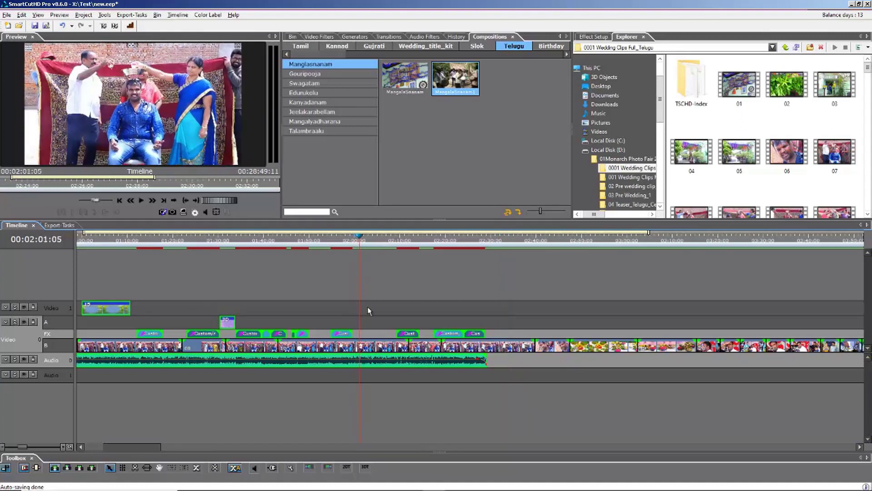
left_click(362, 347)
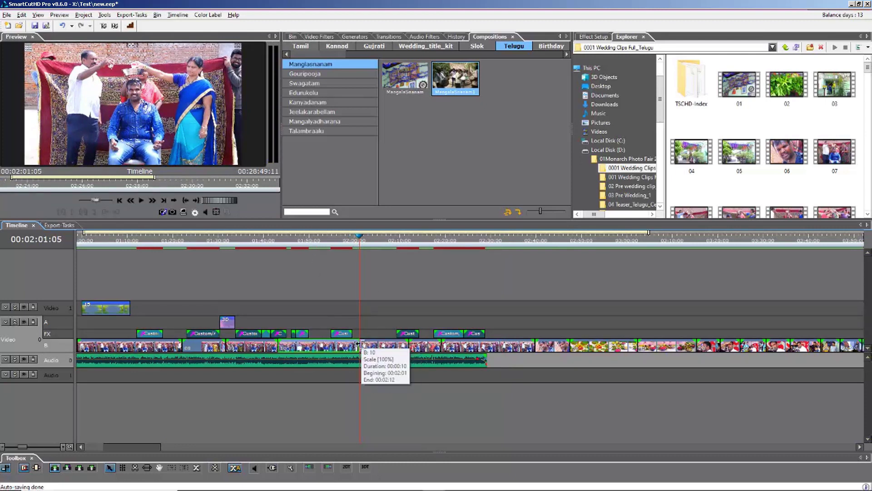
left_click_drag(360, 344, 388, 348)
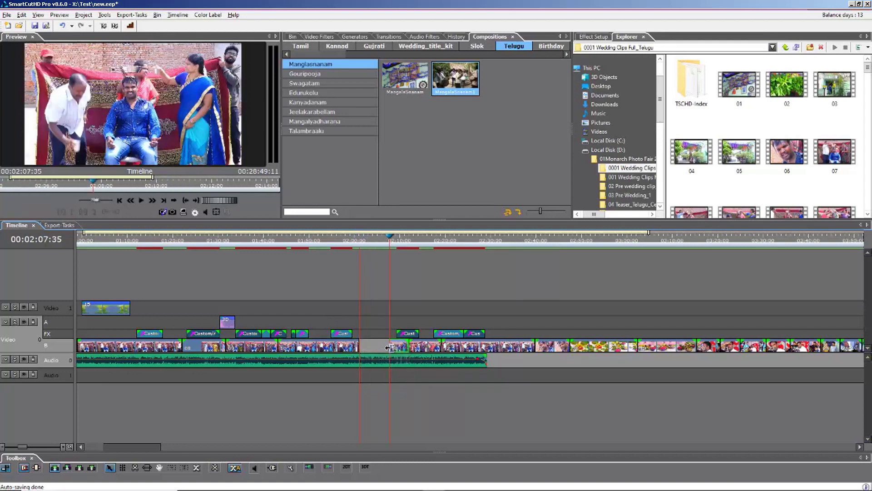
left_click(373, 350)
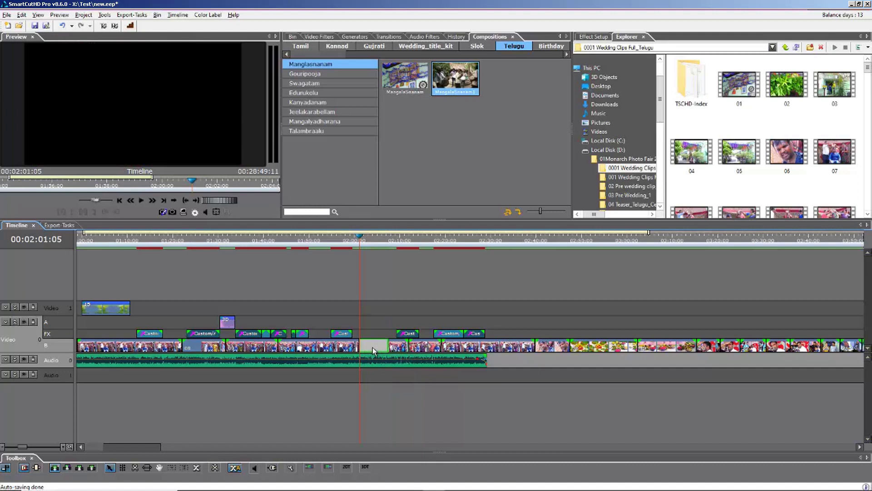
key("Delete")
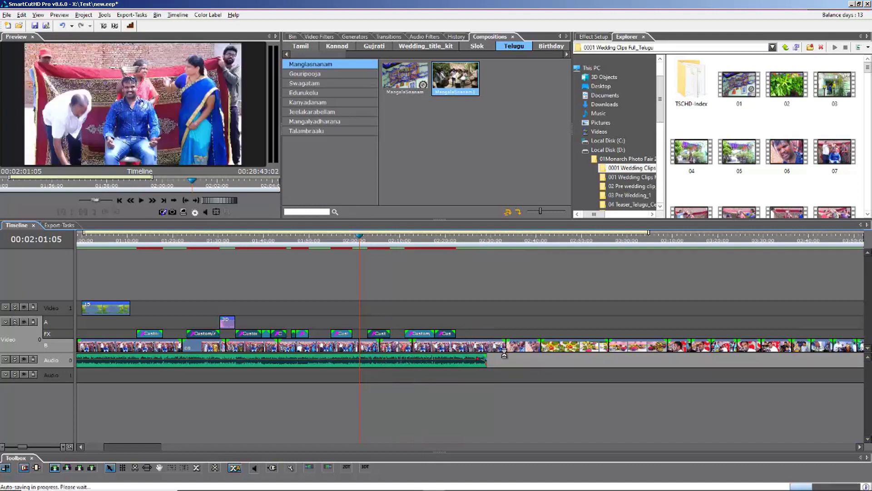
Shorten the last ceremony clip to the end of the Mangala Snanam audio, delete the following clip and close the gap
left_click_drag(504, 346, 487, 346)
left_click(511, 348)
key("Delete")
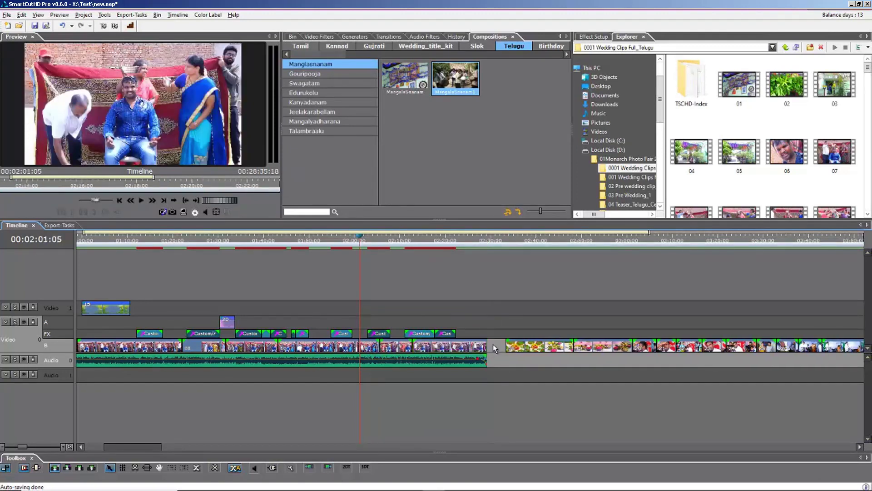
key("Delete")
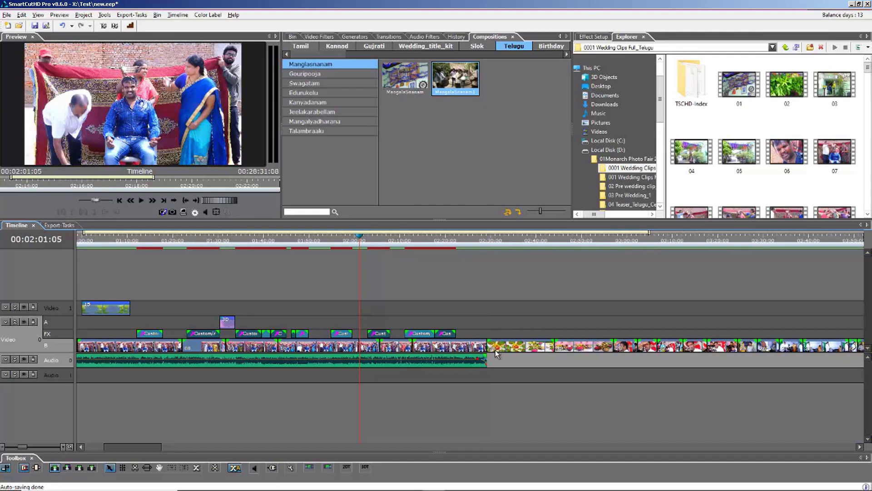
left_click_drag(415, 239, 473, 281)
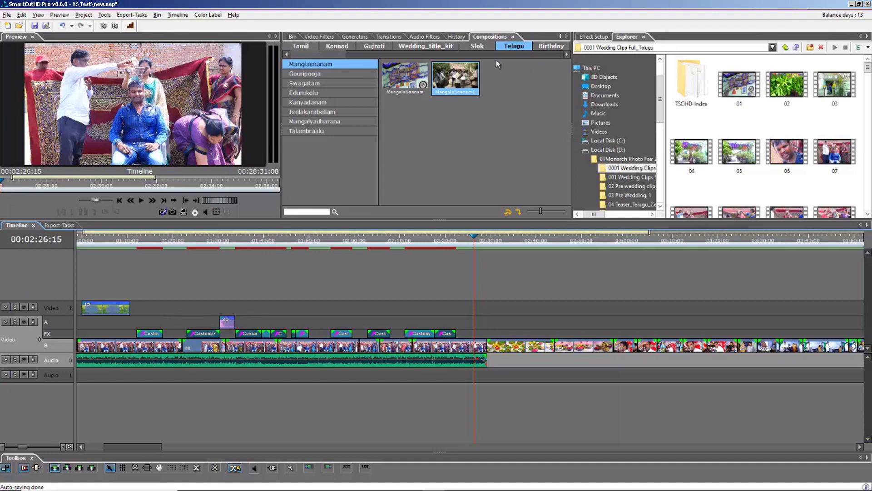
Look through the Telugu composition groups from Gouripooja to Talambraalu and return to the Gouripooja compositions
left_click(318, 75)
left_click(320, 85)
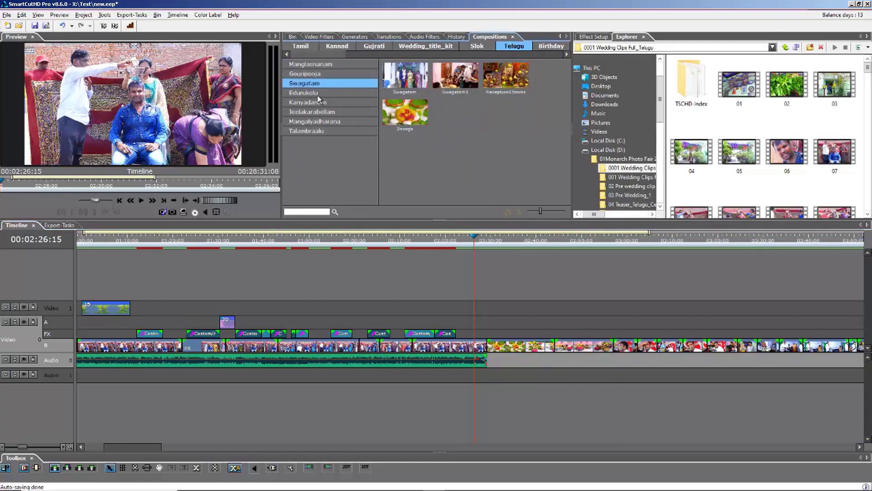
left_click(319, 95)
left_click(321, 112)
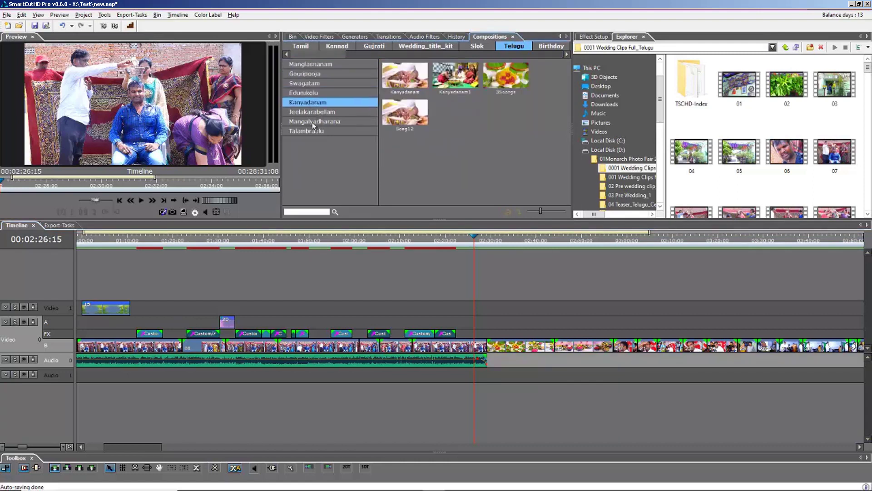
left_click(310, 122)
left_click(307, 132)
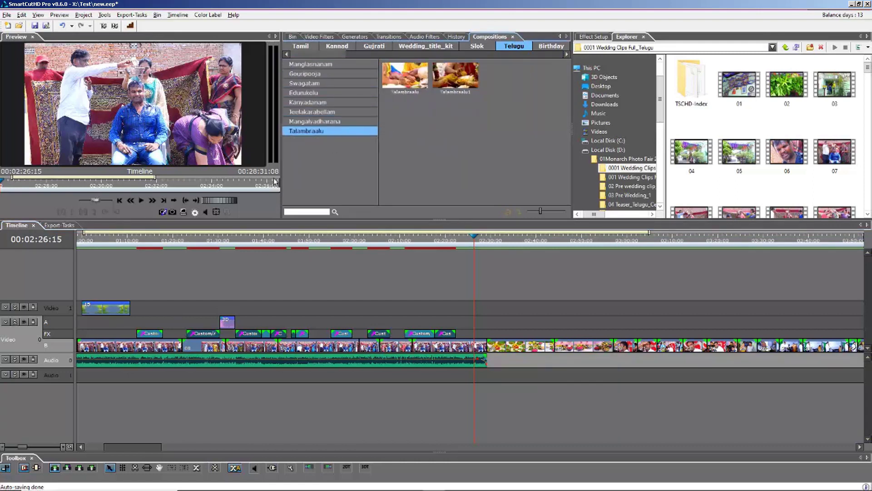
left_click(320, 75)
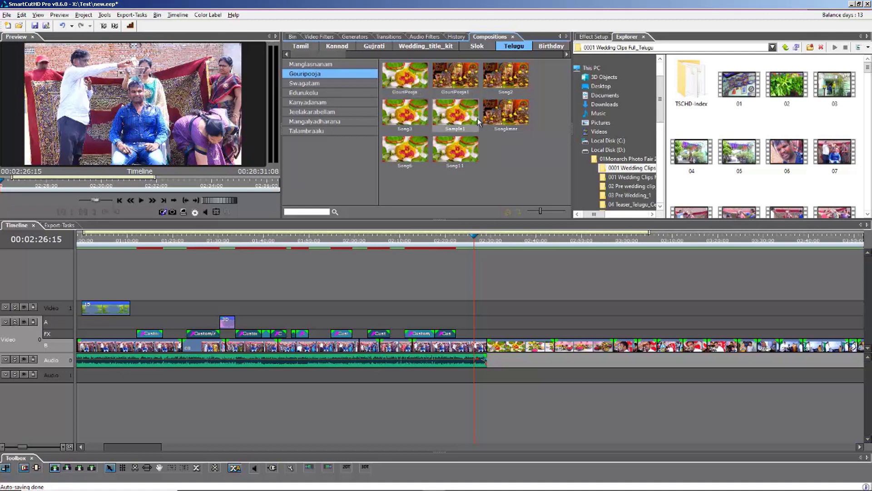
Scrub through the timeline clips that follow the Mangala Snanam section, up to about 04:00
left_click_drag(137, 451, 160, 453)
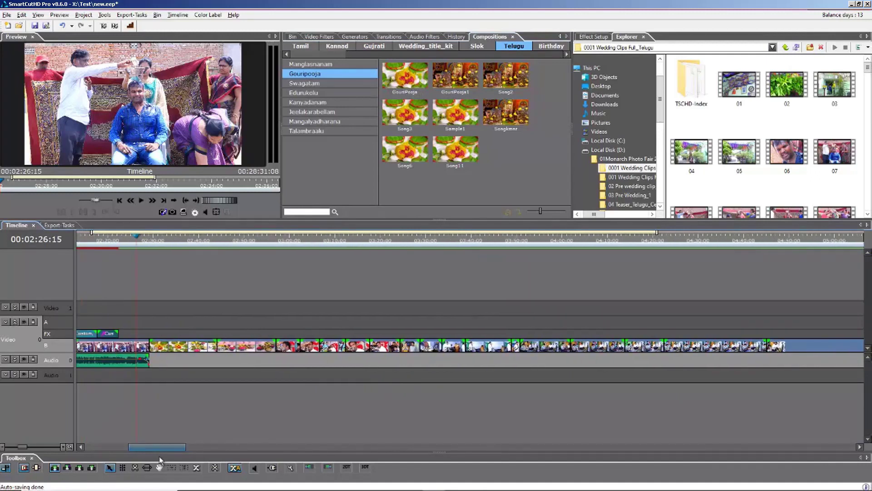
left_click(239, 237)
left_click_drag(251, 246, 562, 285)
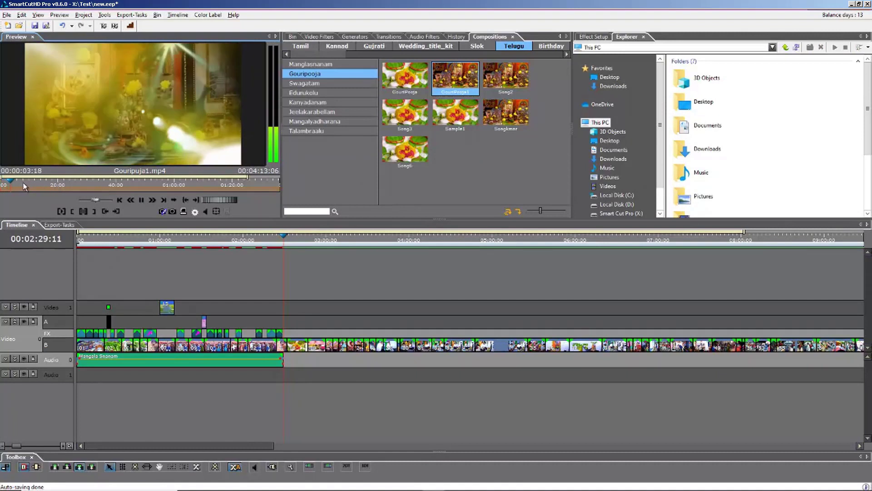
Preview the GouriPooja1 composition by skipping through it to about 00:57 and pause it
left_click_drag(24, 183, 87, 184)
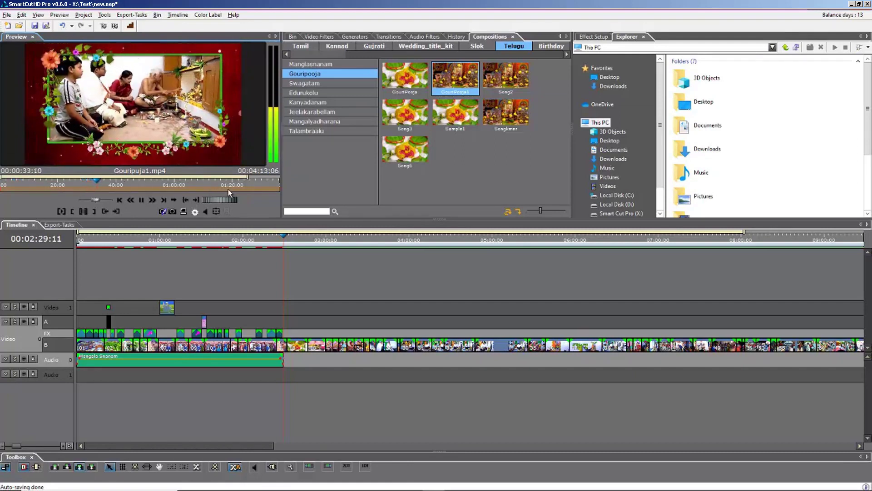
left_click(129, 180)
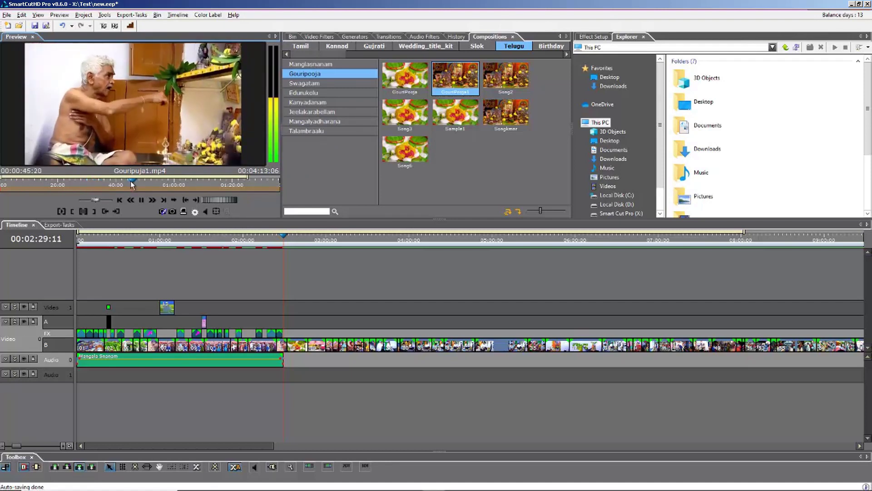
left_click(158, 182)
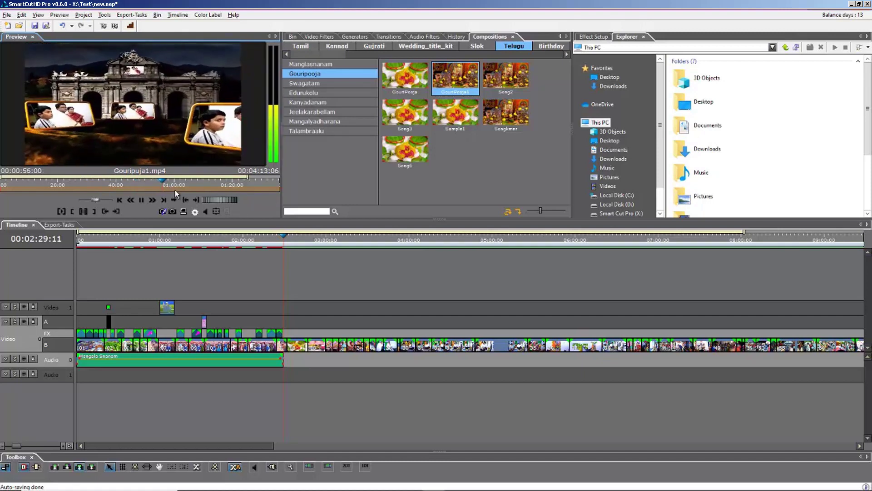
left_click(141, 200)
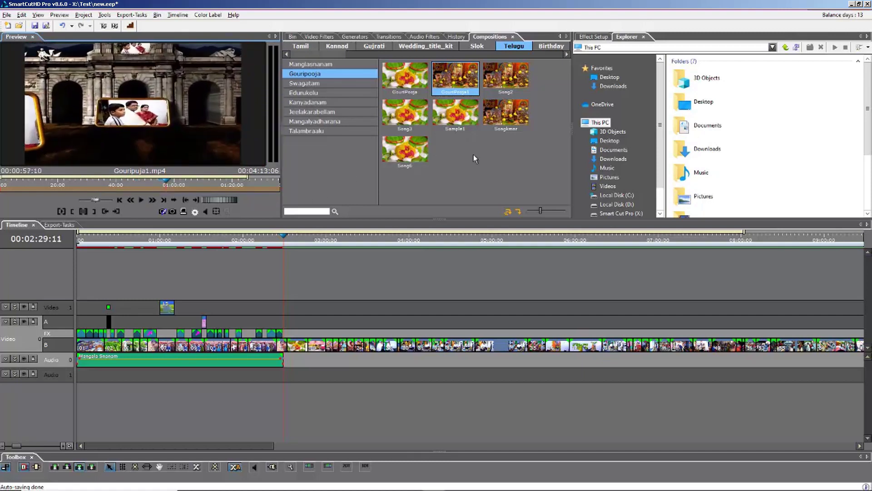
Add the GouriPooja1 composition to the timeline at 02:29:11, directly after the Mangala Snanam section
left_click(303, 330)
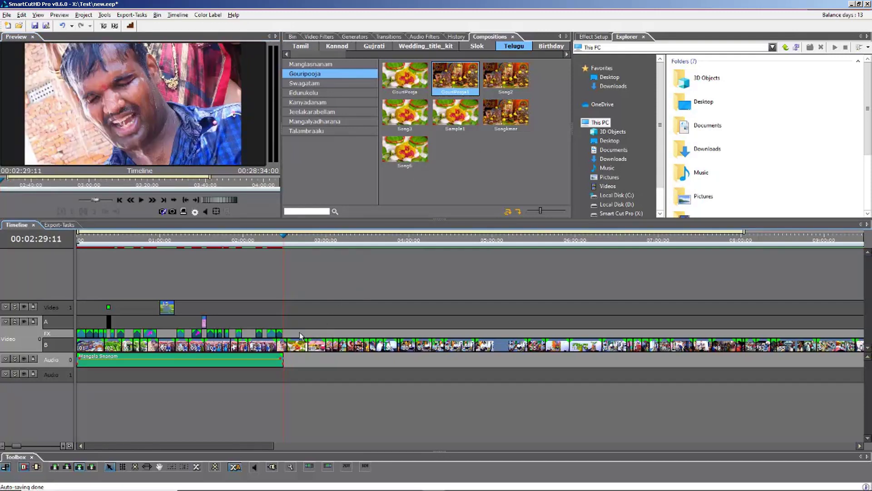
left_click(453, 83)
left_click(453, 83)
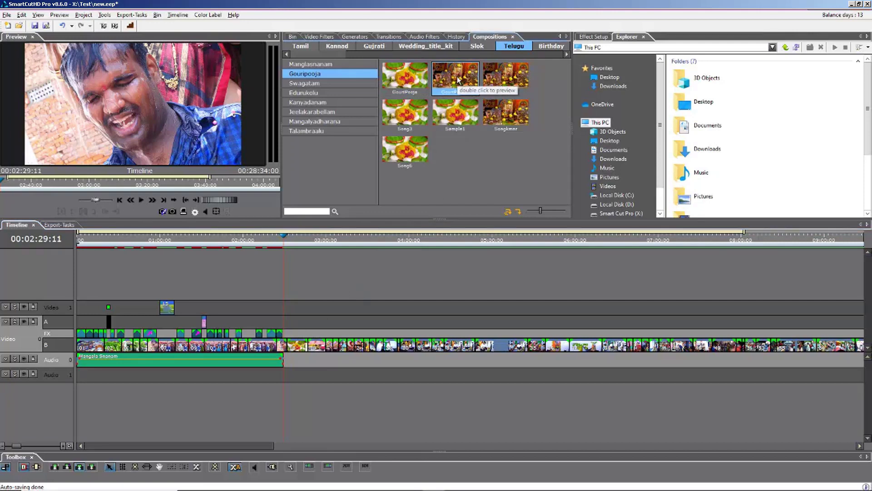
left_click(519, 212)
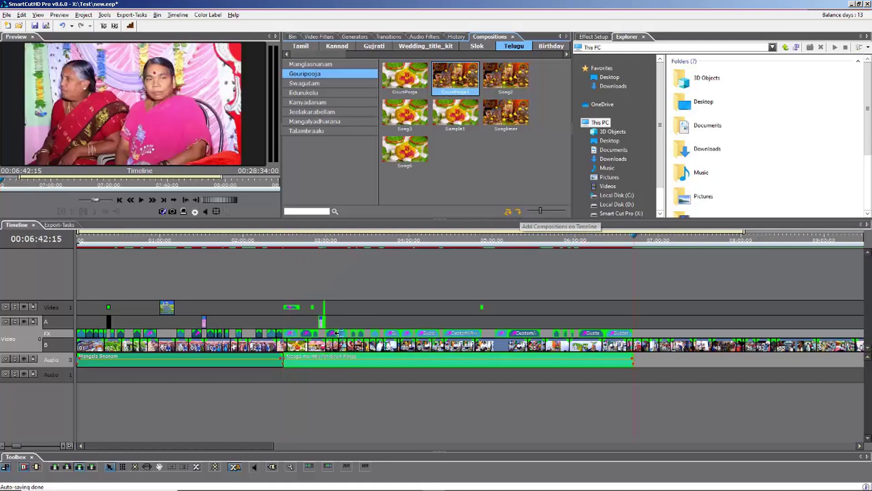
Play the start of the Gouri Pooja section up to about 02:50 and return to its beginning
left_click_drag(280, 244, 287, 244)
key("space")
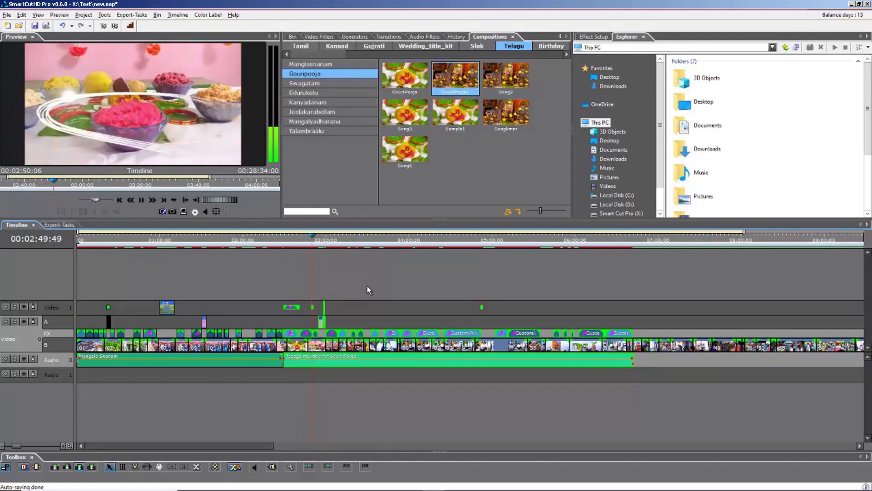
key("space")
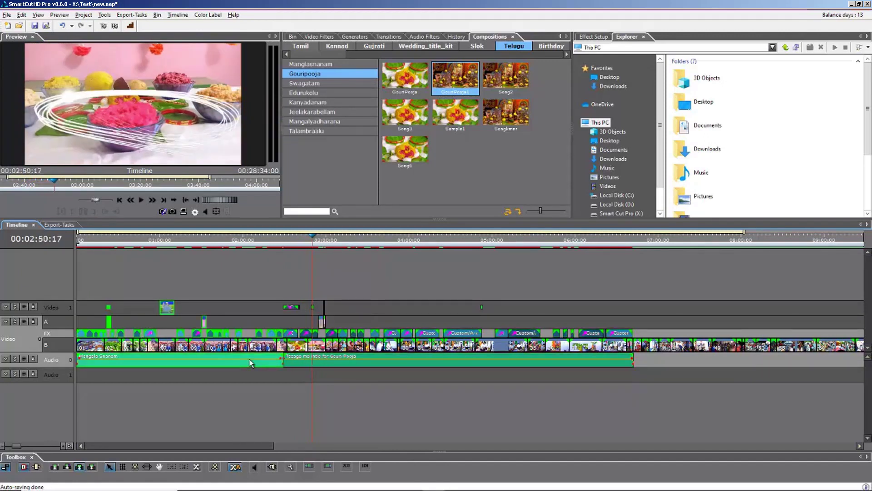
left_click(284, 247)
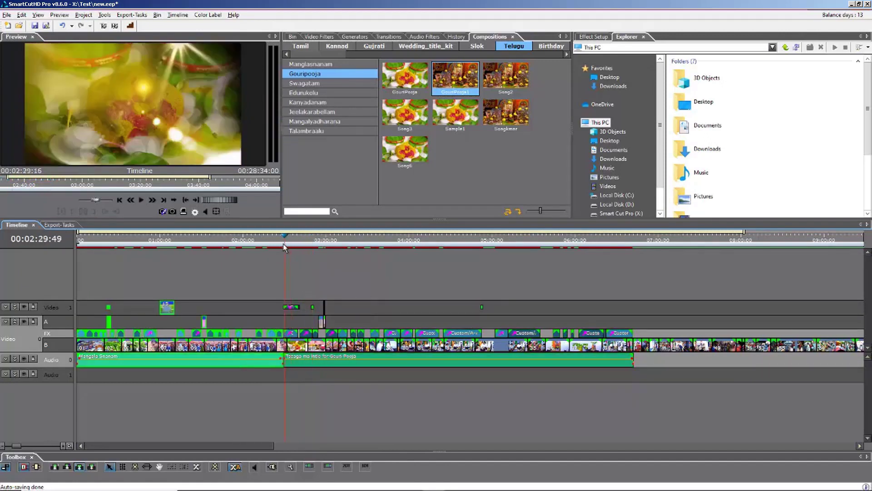
mouse_move(284, 246)
left_mouse_down()
mouse_move(274, 247)
mouse_move(287, 248)
left_mouse_up()
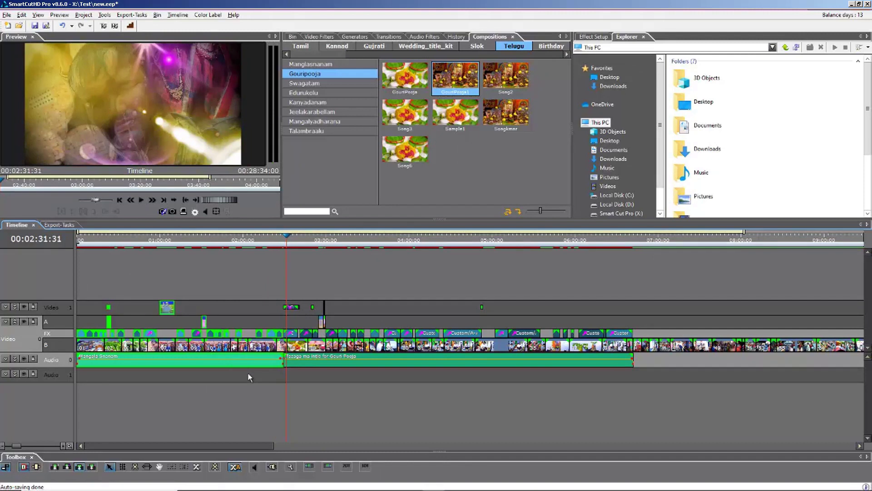
Ungroup the Mangala Snanam composition and deselect its segments
right_click(241, 361)
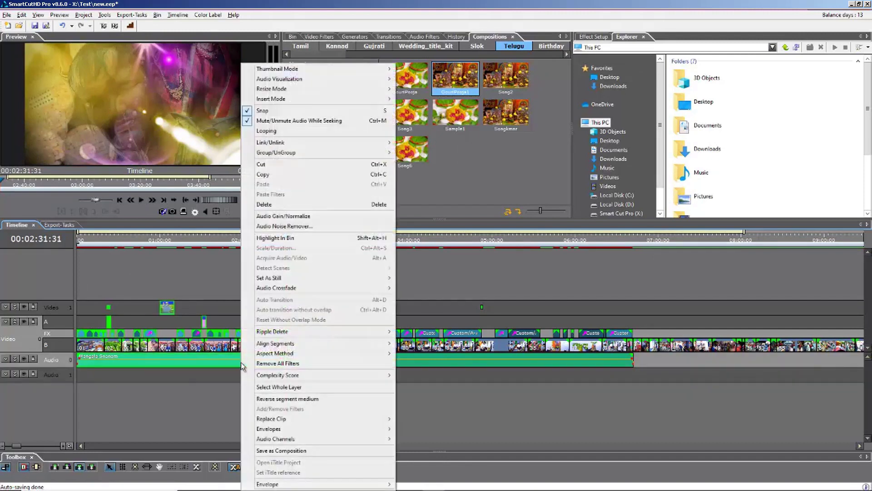
left_click(226, 367)
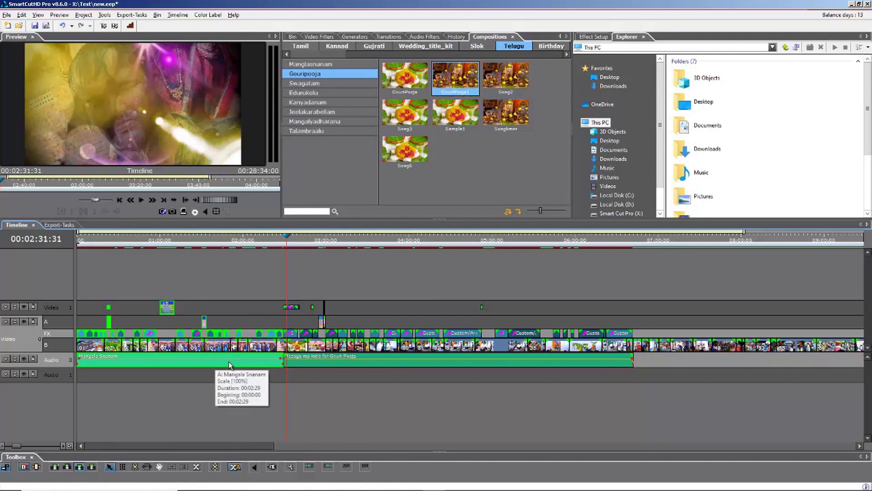
right_click(229, 362)
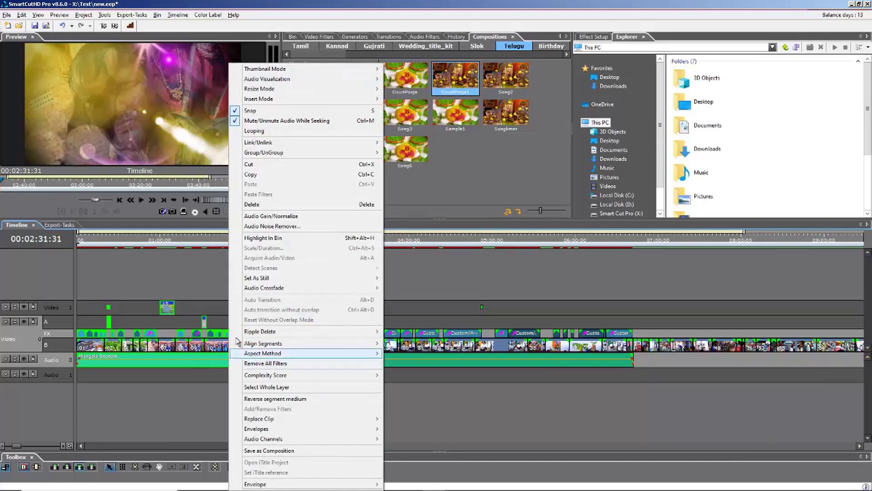
mouse_move(335, 153)
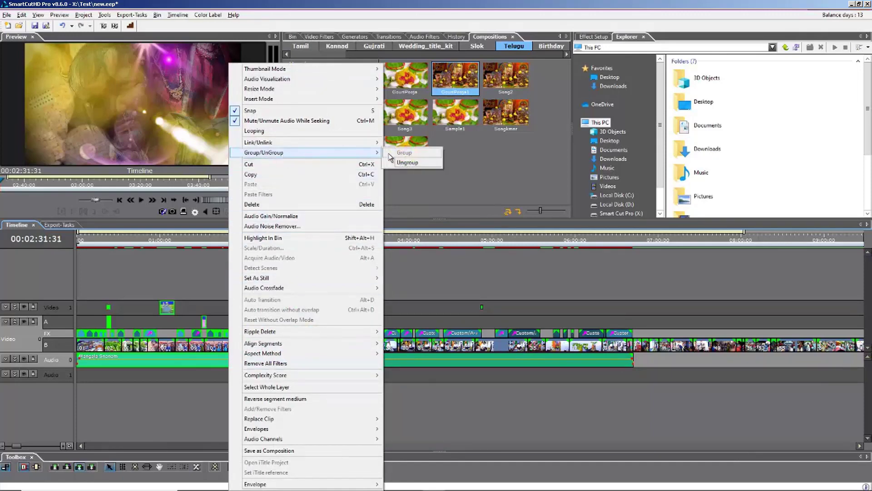
left_click(410, 165)
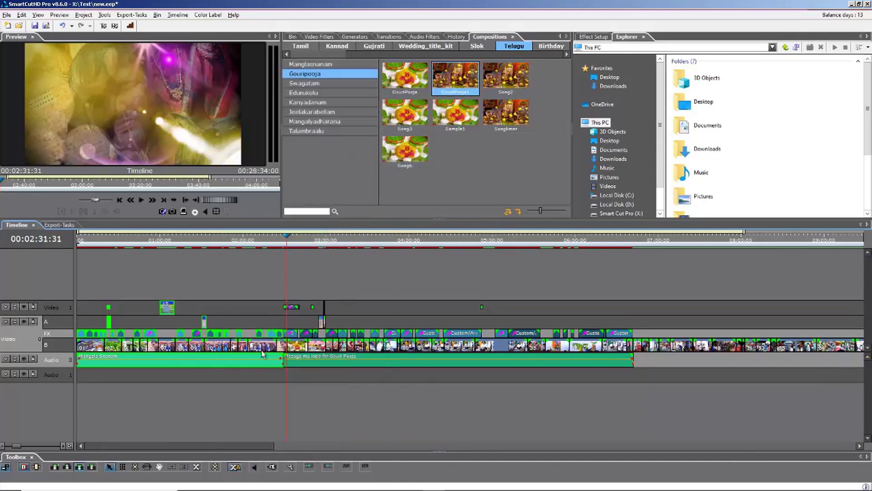
left_click(238, 371)
left_click(241, 240)
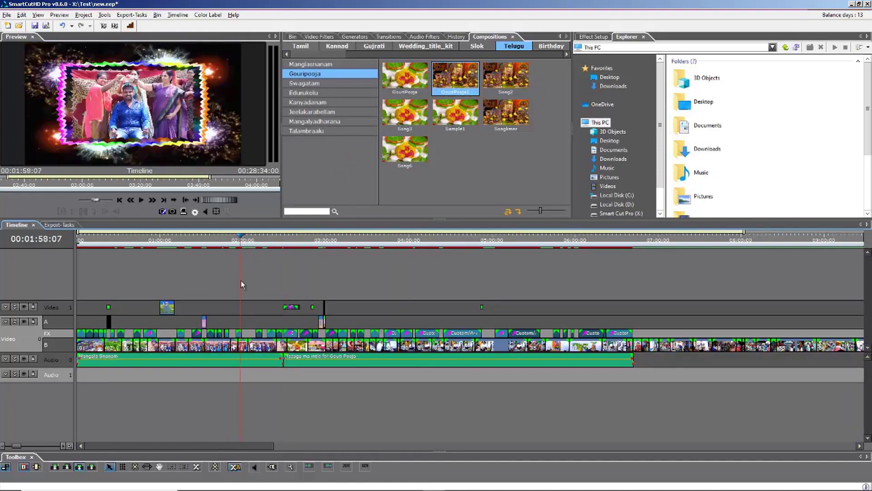
Move the Mangala Snanam audio down to the Audio 1 track and trim its end back to about 02:24
left_click(231, 362)
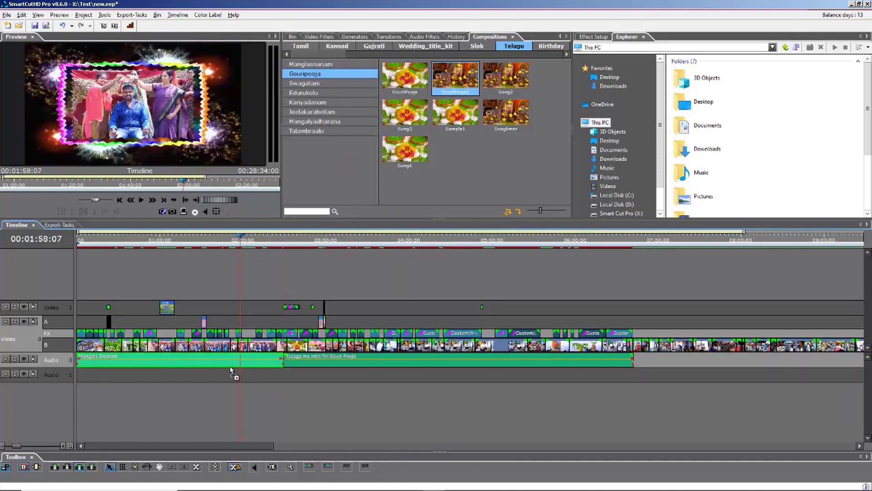
left_click_drag(229, 366, 232, 376)
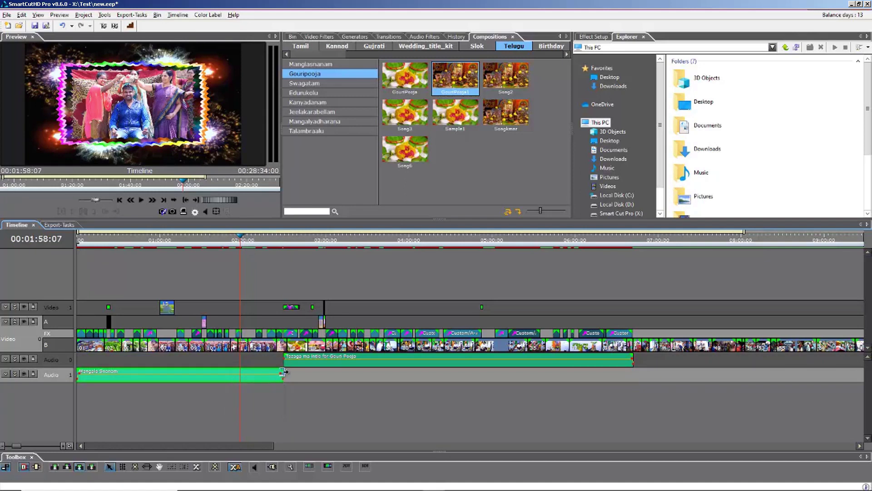
left_click_drag(284, 371, 276, 373)
Delete the effect and the video clip that follow the Mangala Snanam audio's end at 02:24:03
scroll(161, 323, "up", 2)
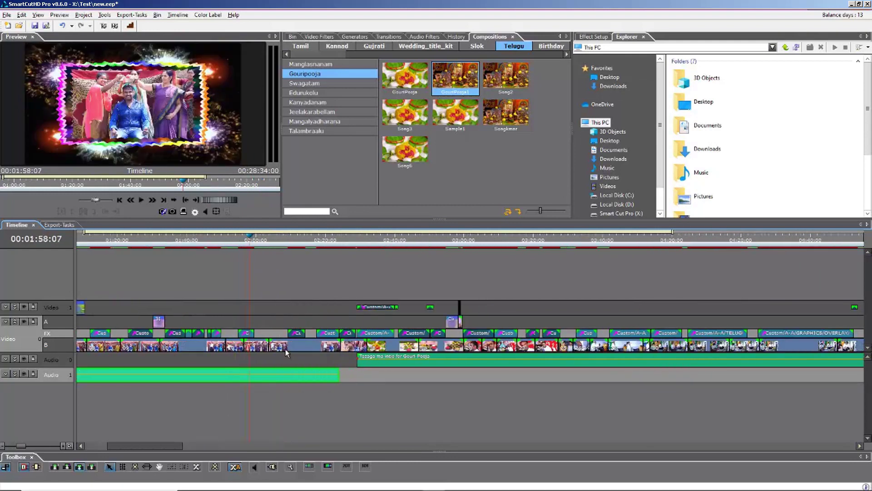
left_click_drag(330, 243, 340, 241)
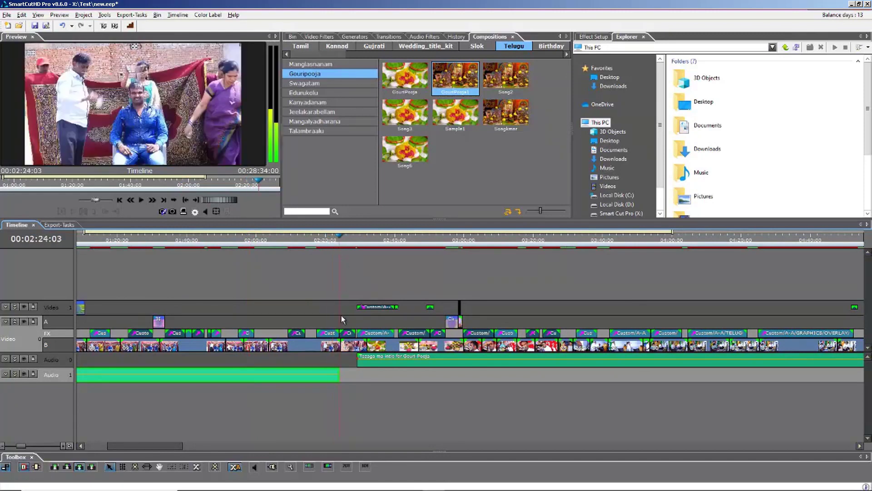
left_click(352, 337)
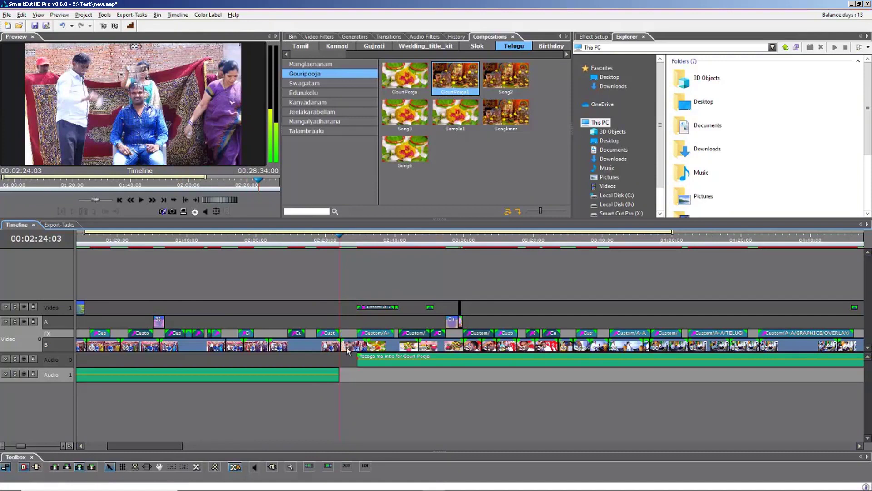
left_click(347, 347)
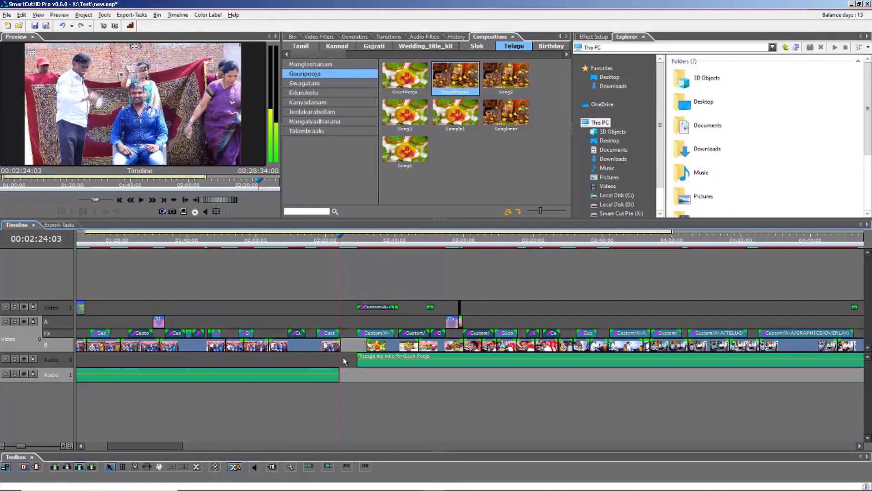
Move the grouped GouriPooja1 composition to start at 02:24:03 and extend the Mangala Snanam audio slightly so the two songs overlap
left_click(380, 364)
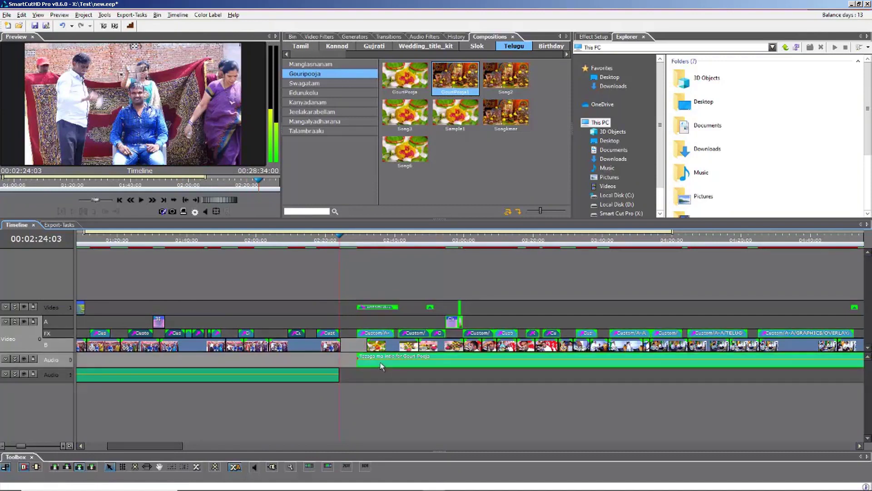
left_click_drag(386, 366, 368, 361)
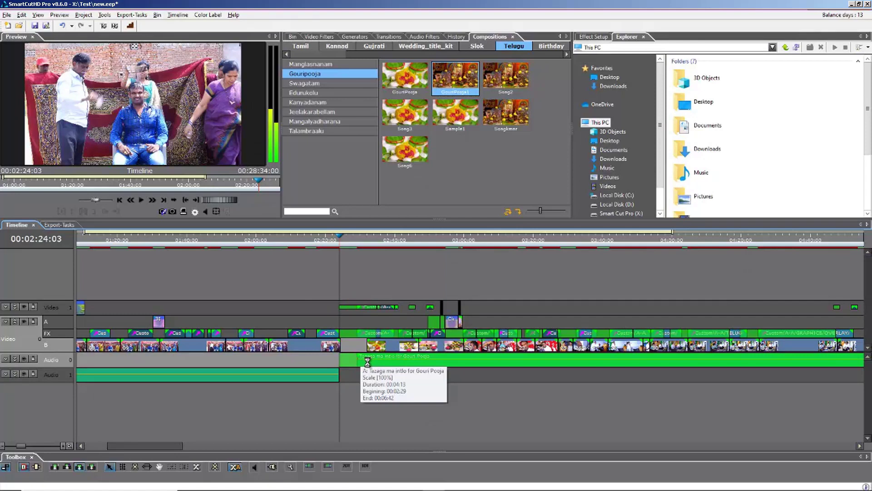
left_click_drag(339, 374, 347, 374)
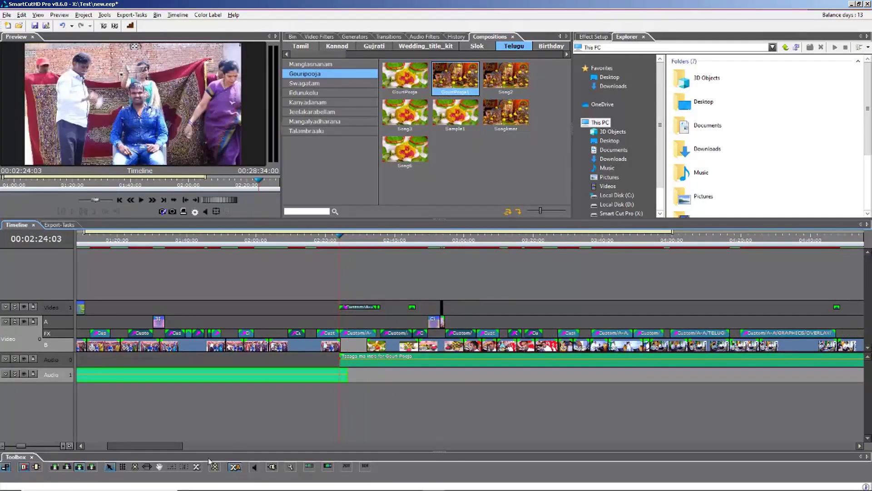
Add volume points over the overlap to fade out the Mangala Snanam audio and fade in the Gouri Pooja audio
left_click(259, 425)
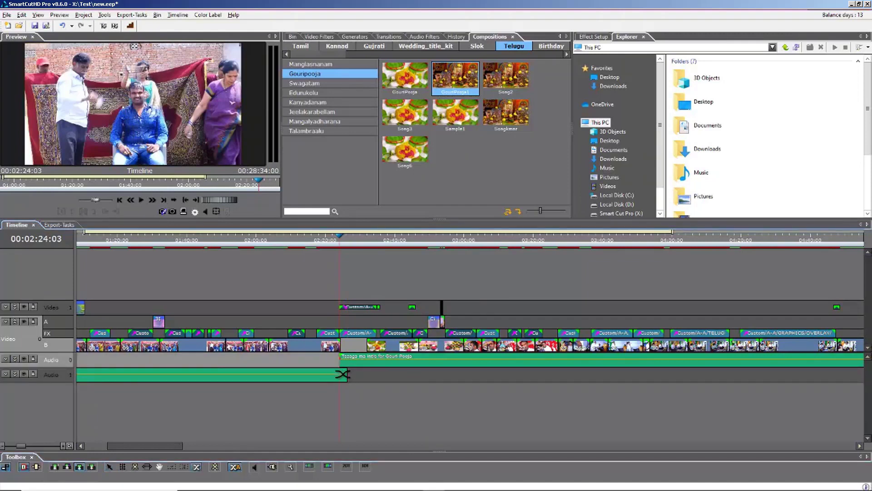
left_click(340, 375)
left_click_drag(349, 359, 342, 371)
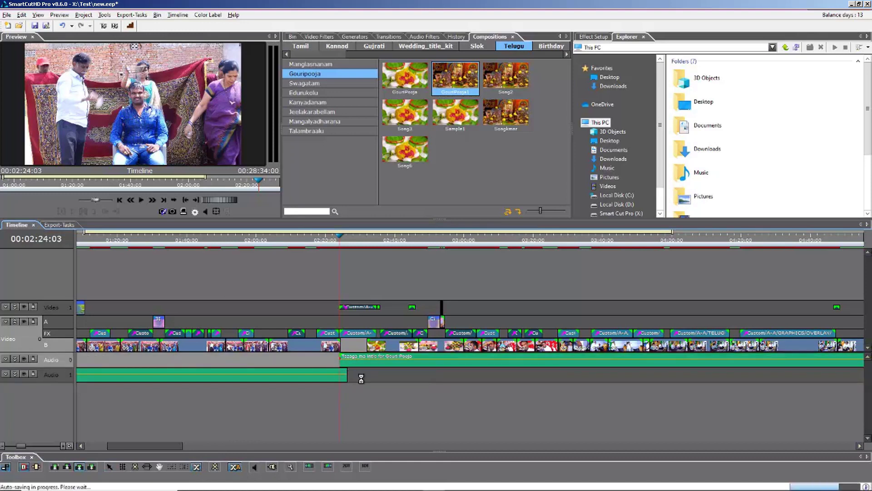
left_click_drag(345, 375, 348, 361)
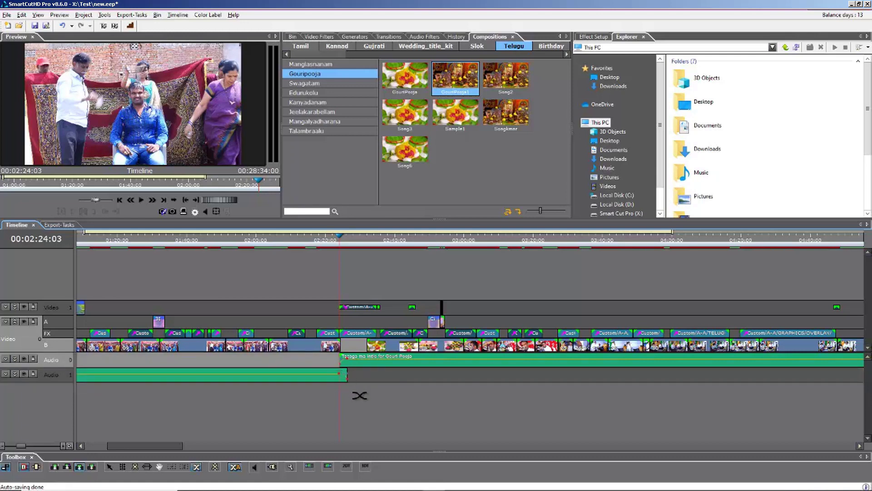
Play the crossfade between the two songs from about 02:18 and check the Gouri Pooja opening up to about 02:41
left_click(319, 241)
key("space")
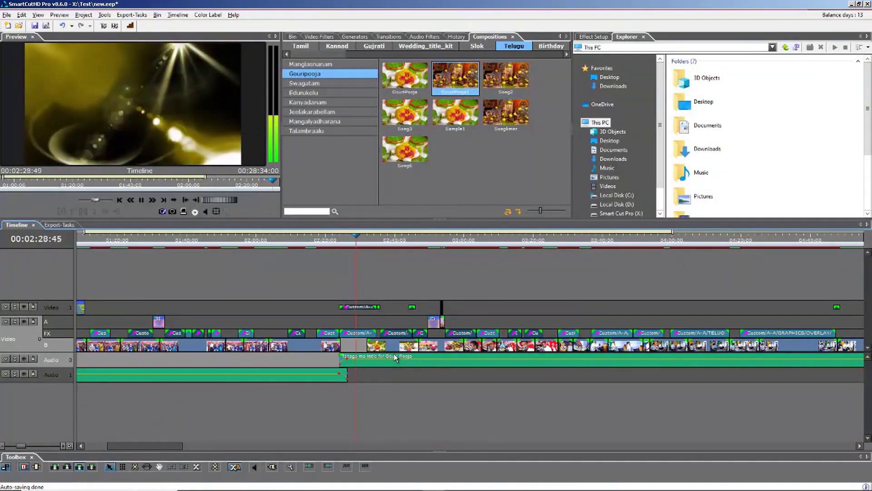
key("space")
left_click(391, 239)
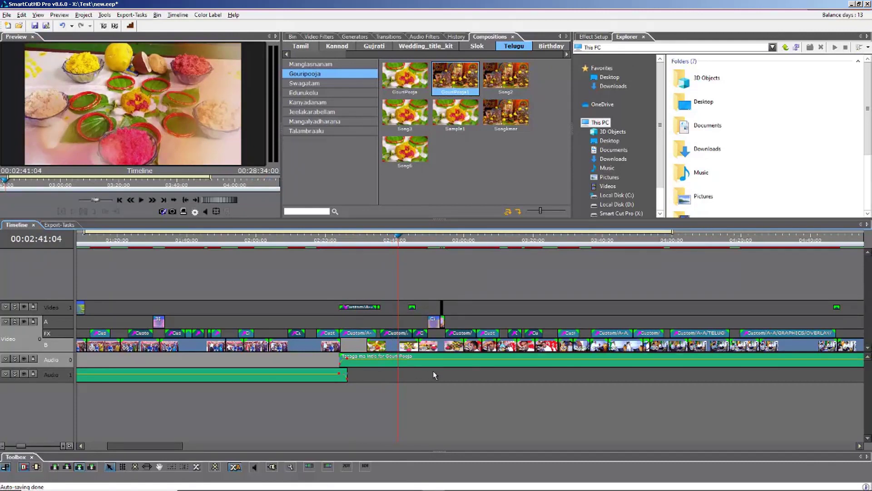
Scrub through the Gouri Pooja section from the end of its audio back to about 03:02
scroll(432, 371, "right", 2)
left_click_drag(21, 446, 16, 449)
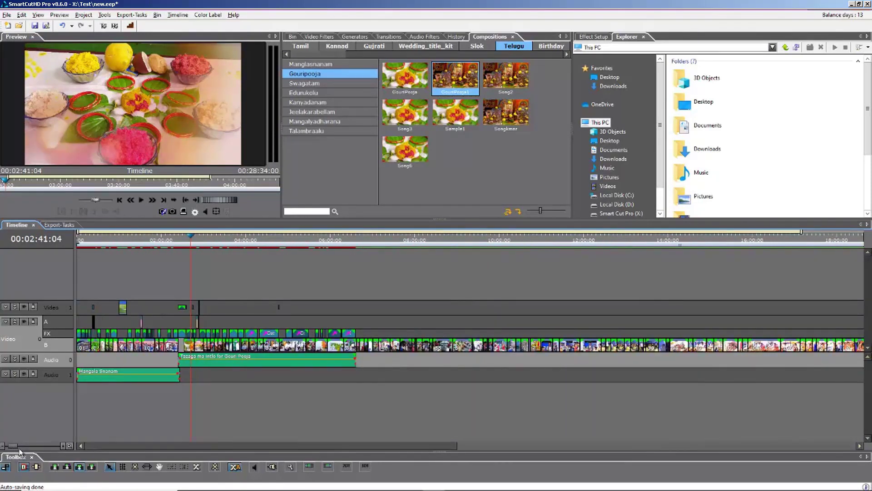
left_click(425, 242)
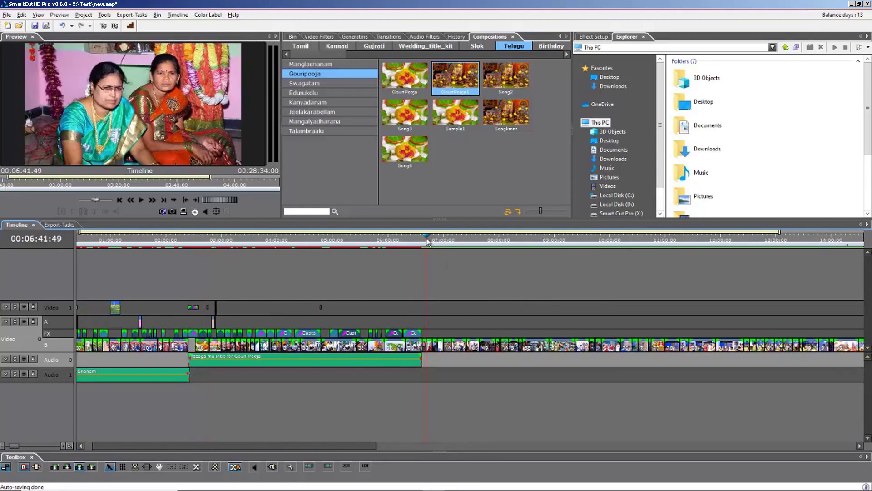
left_click_drag(425, 244, 272, 252)
left_click(223, 240)
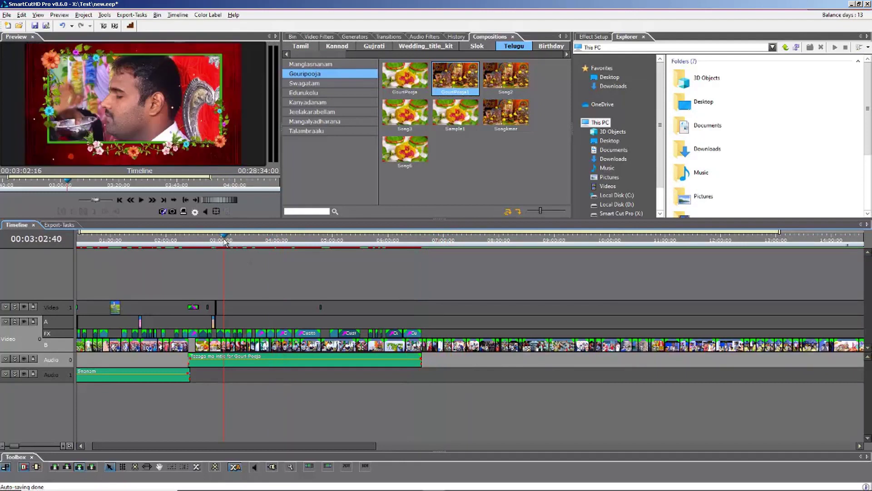
Ungroup the GouriPooja1 composition on the timeline
scroll(282, 310, "up", 4)
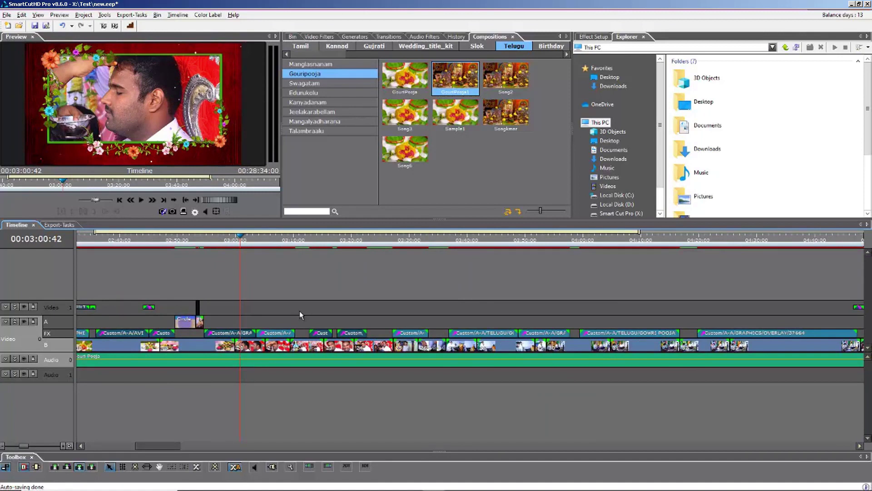
key("ctrl+a")
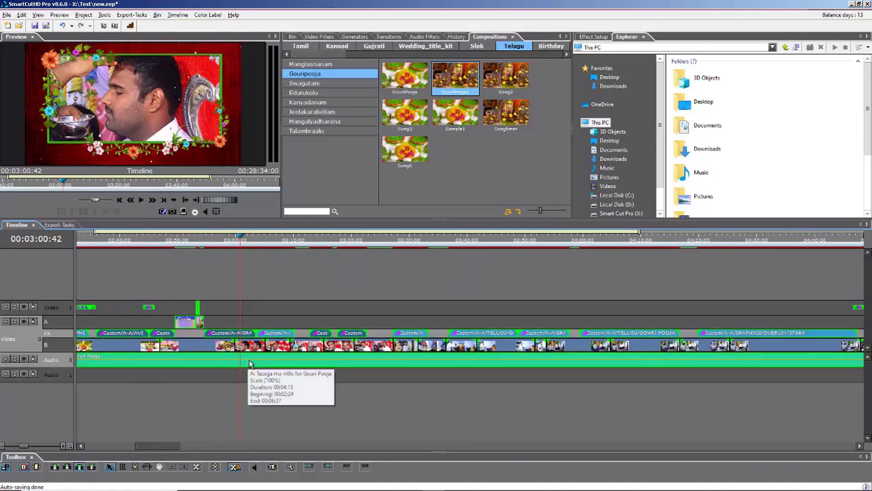
right_click(249, 359)
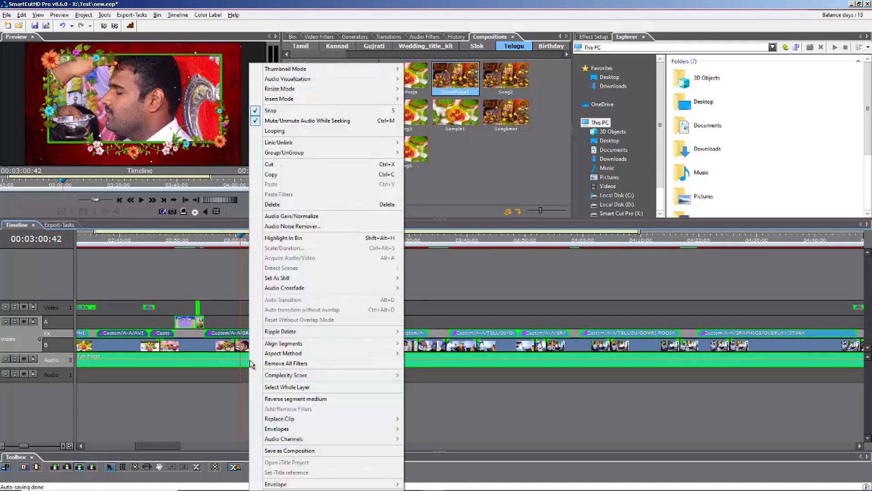
mouse_move(339, 153)
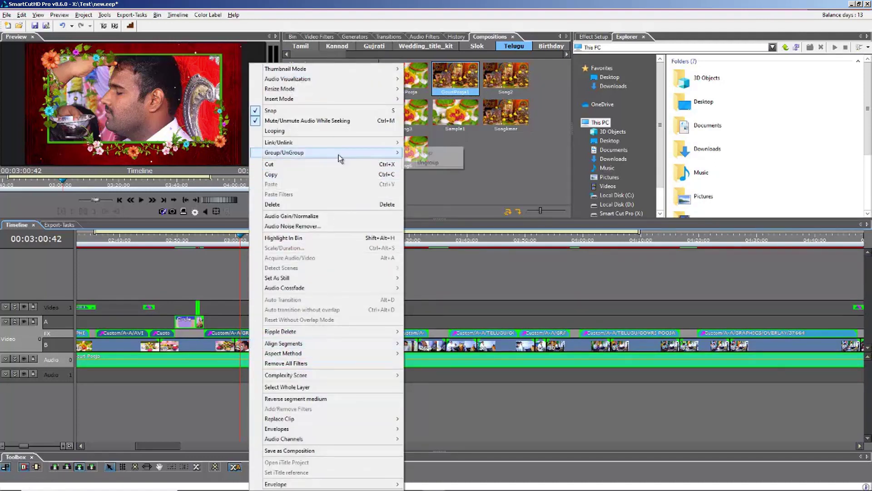
left_click(426, 162)
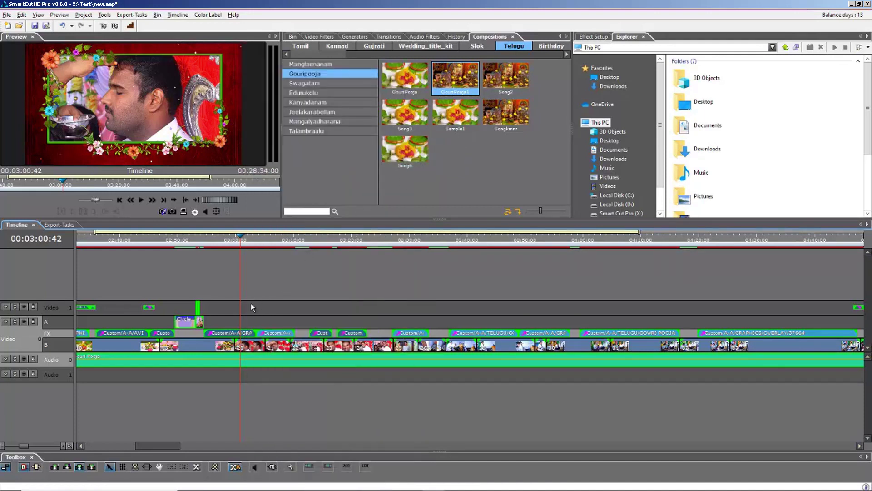
Delete the GRAPHICS/FRAME/37024 effect at about 02:58 from the effects track
left_click(239, 326)
left_click(222, 241)
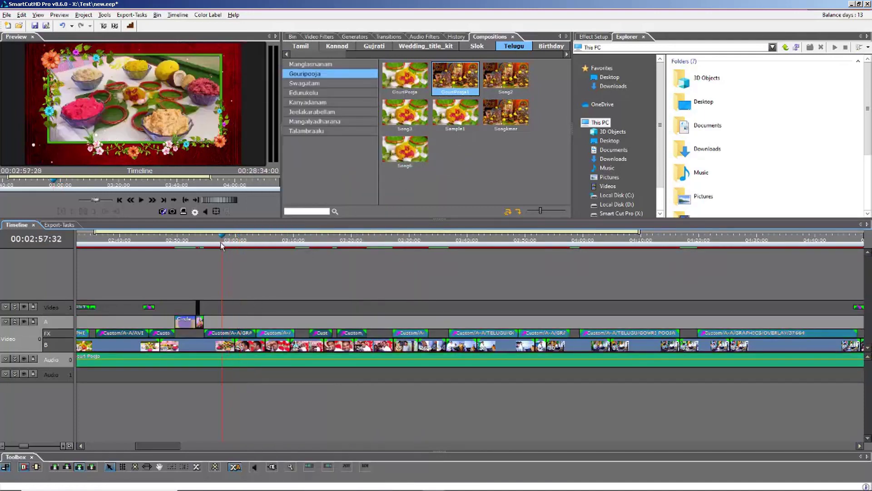
left_click(225, 243)
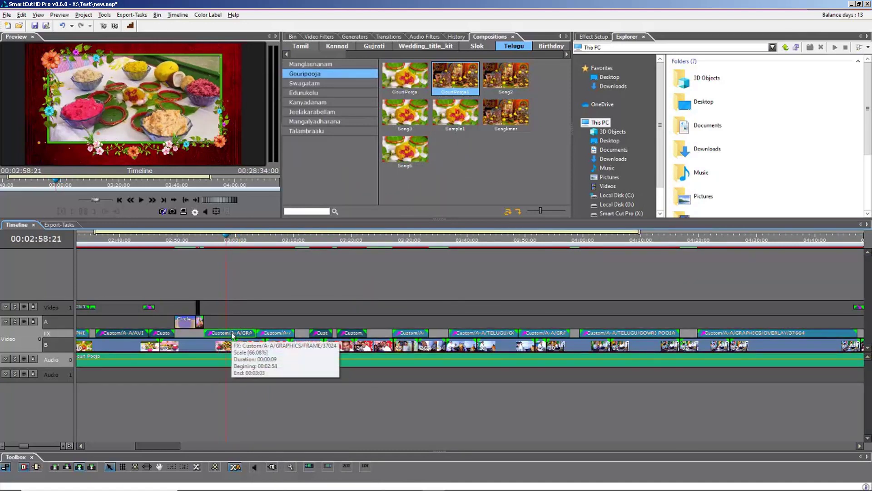
key("Delete")
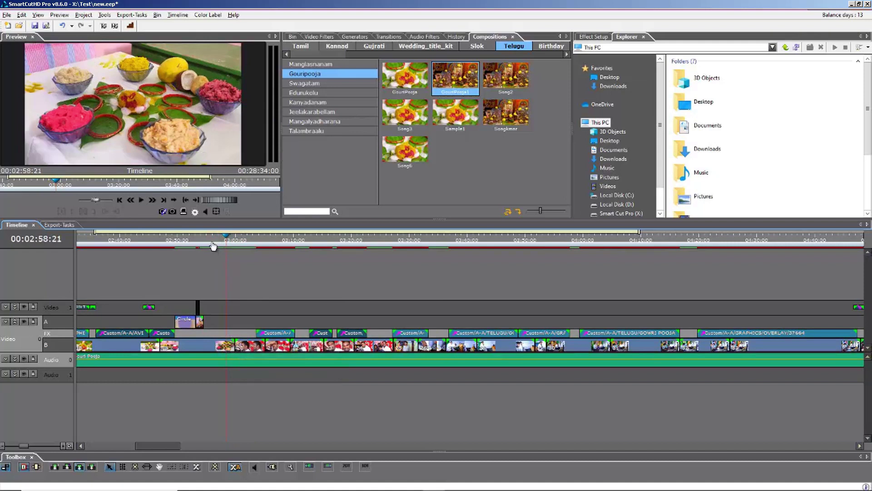
Place the 37065 A-A effect from the Mixing transitions on the effects track at about 02:55
left_click(389, 36)
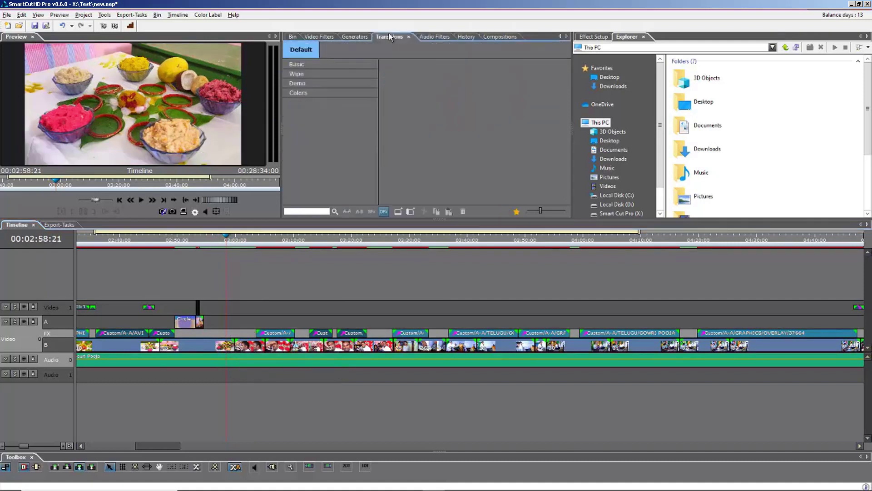
left_click(346, 212)
left_click(414, 45)
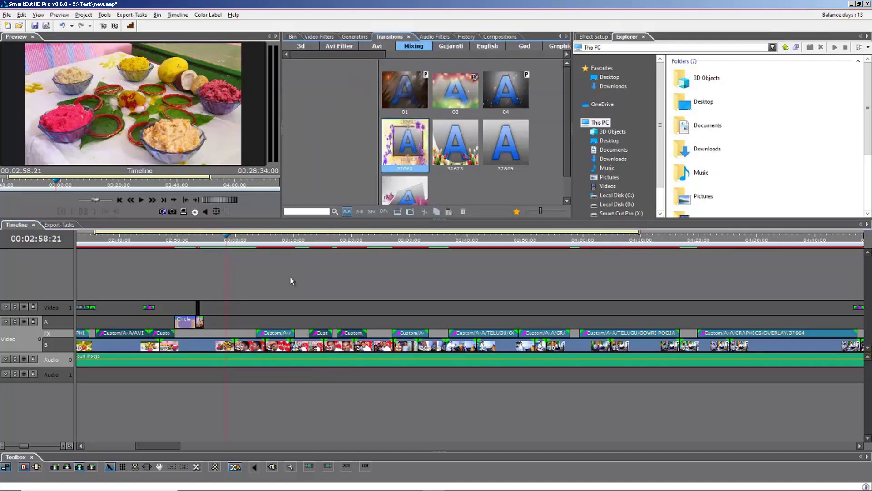
left_click_drag(206, 335, 220, 339)
Preview the 37065 effect and extend its end to the start of the next effect at about 03:03
left_click(202, 240)
key("space")
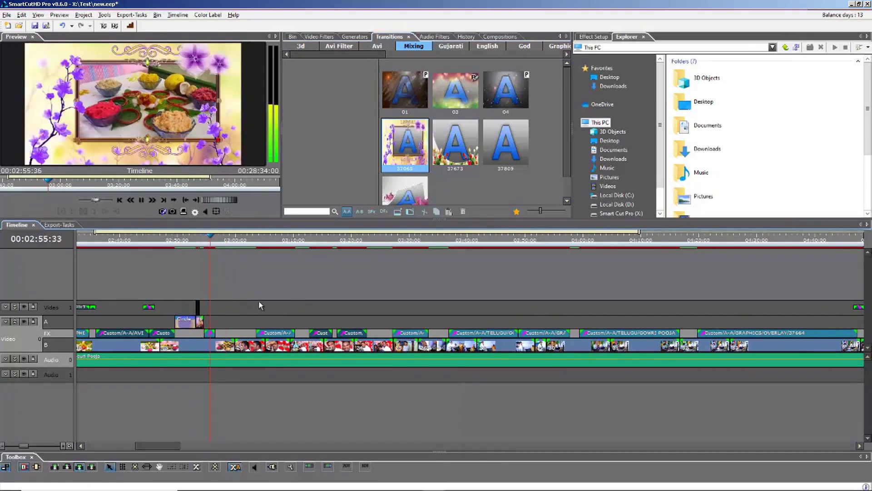
key("space")
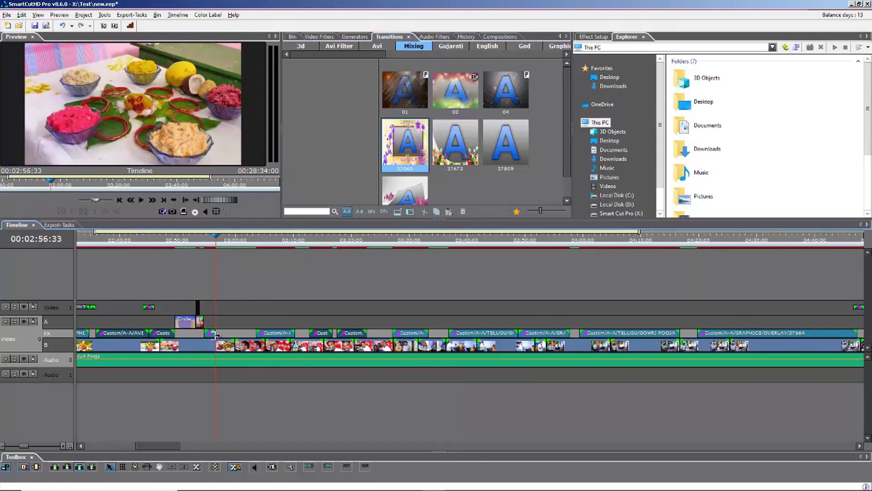
left_click_drag(217, 334, 255, 337)
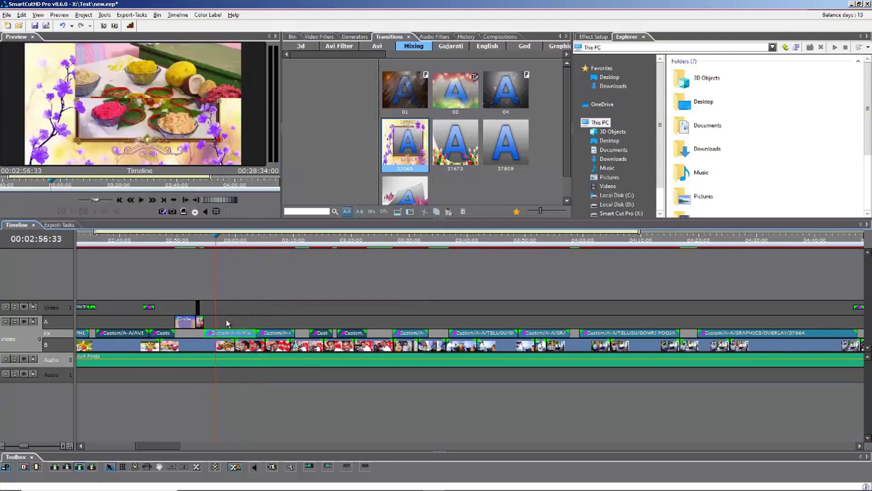
key("space")
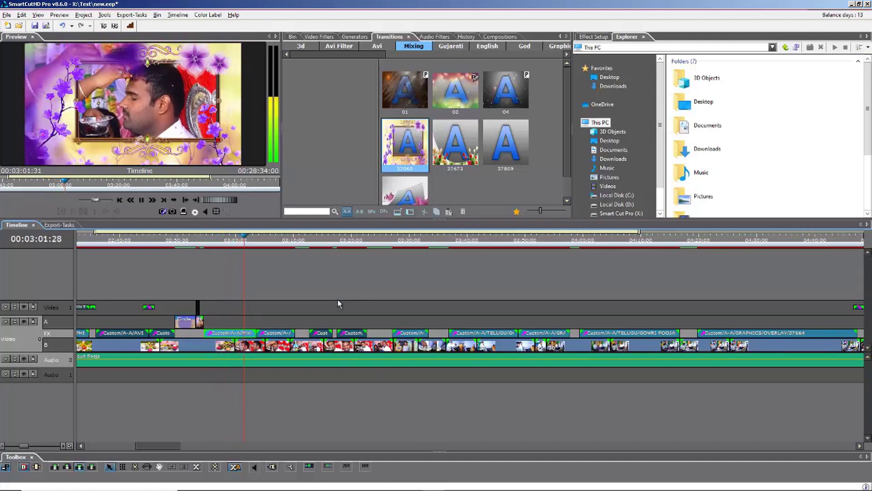
Replace the effect at about 03:14 with the Mixing effect showing a tilted photo among pink flowers, and play it from about 03:12
left_click(297, 240)
left_click_drag(297, 239, 317, 245)
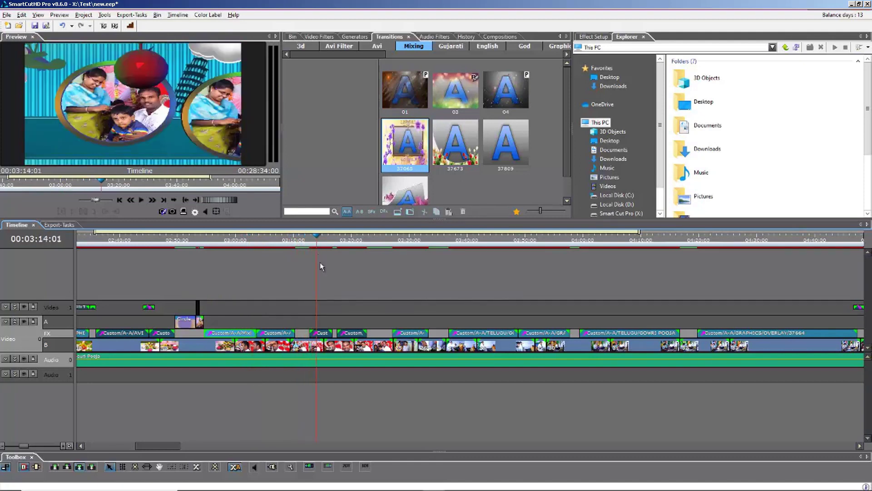
left_click(324, 334)
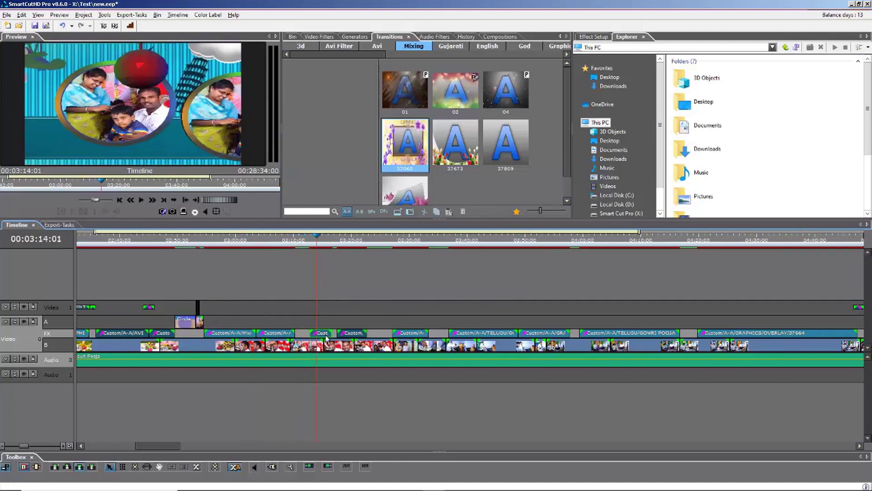
left_click(401, 194)
left_click_drag(401, 194, 322, 338)
left_click(305, 244)
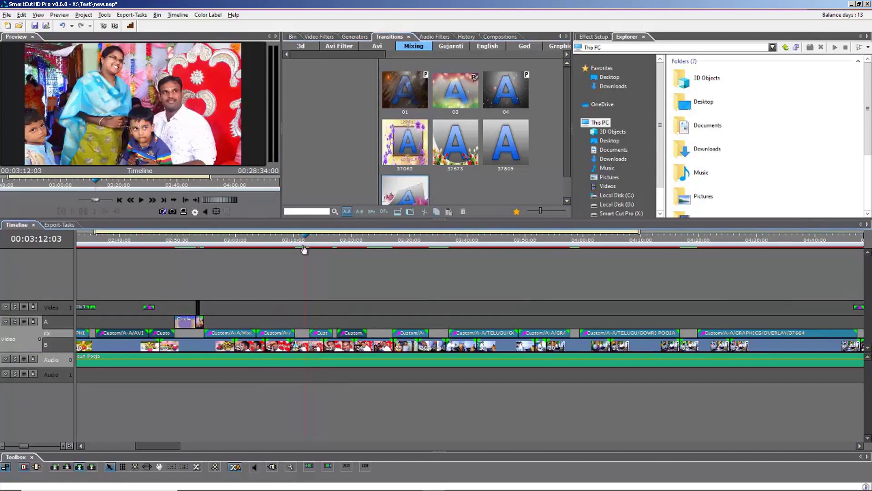
key("space")
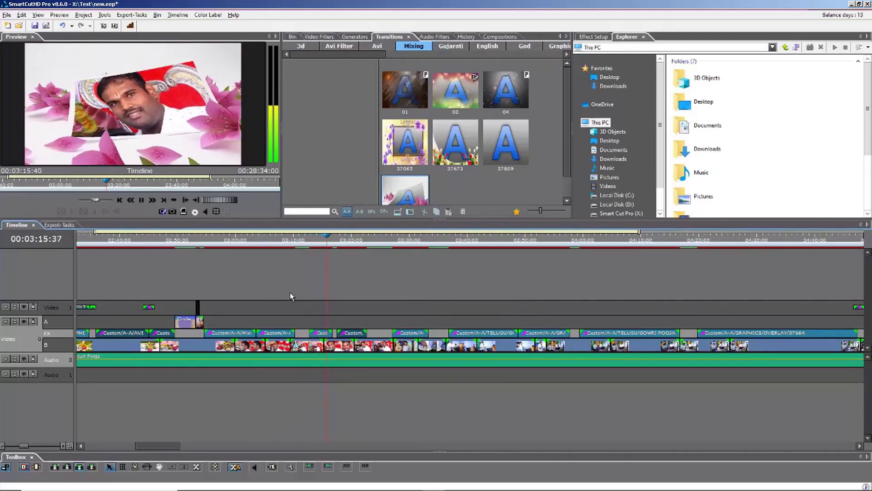
key("space")
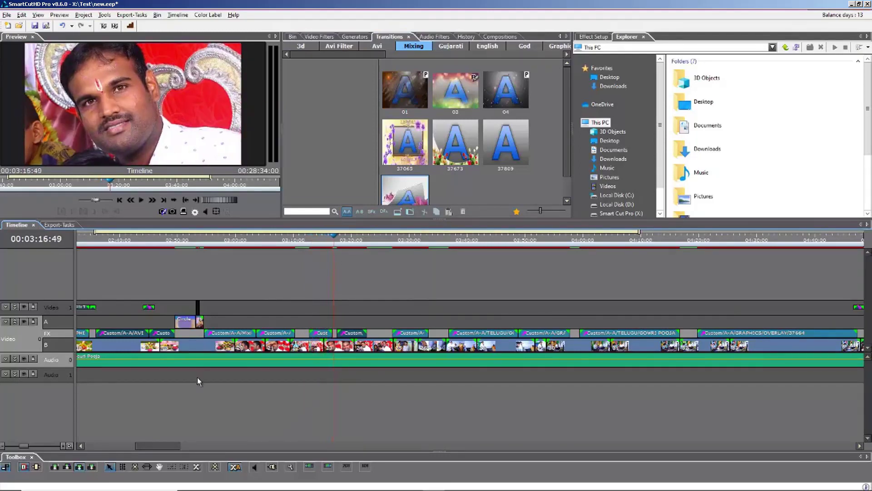
Select all the Gouri Pooja effects and overlays together with their audio on the timeline
left_click_drag(25, 446, 22, 446)
scroll(305, 353, "down", 2)
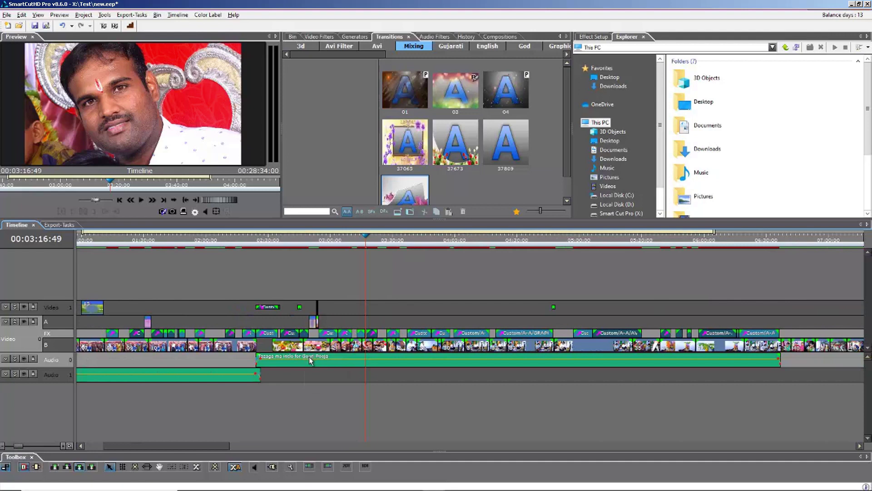
left_click(340, 364)
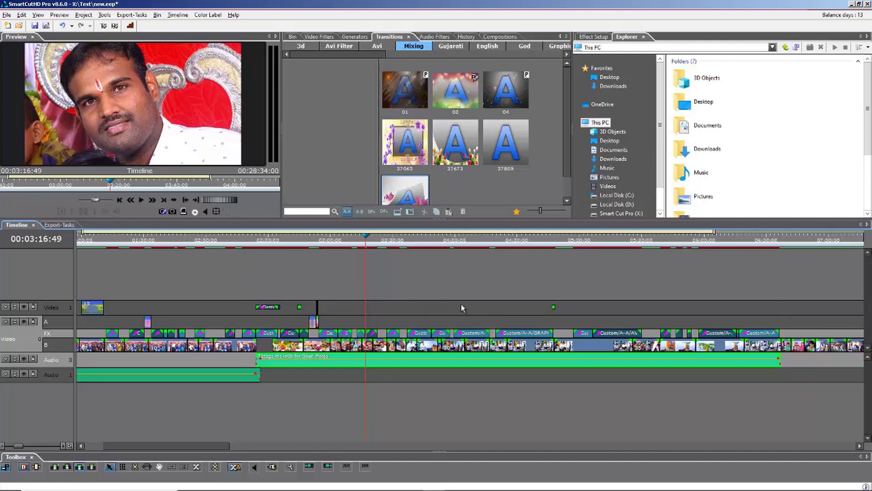
left_click_drag(791, 307, 267, 334)
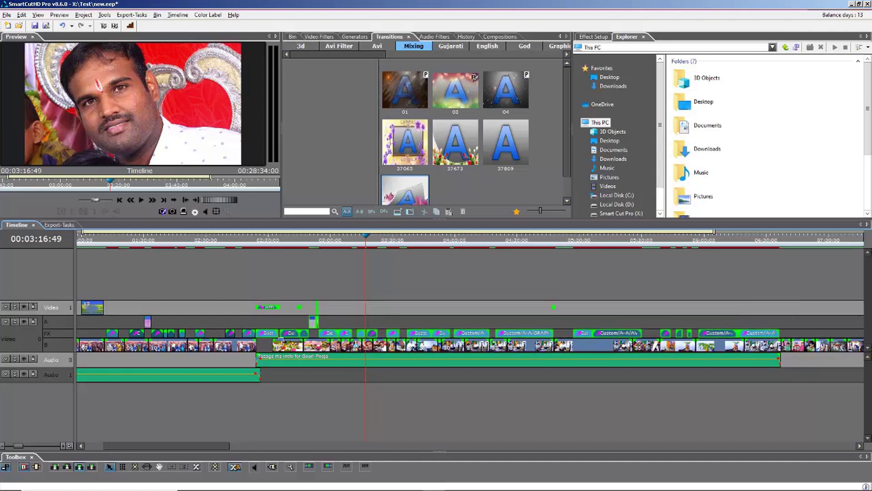
left_click(312, 362)
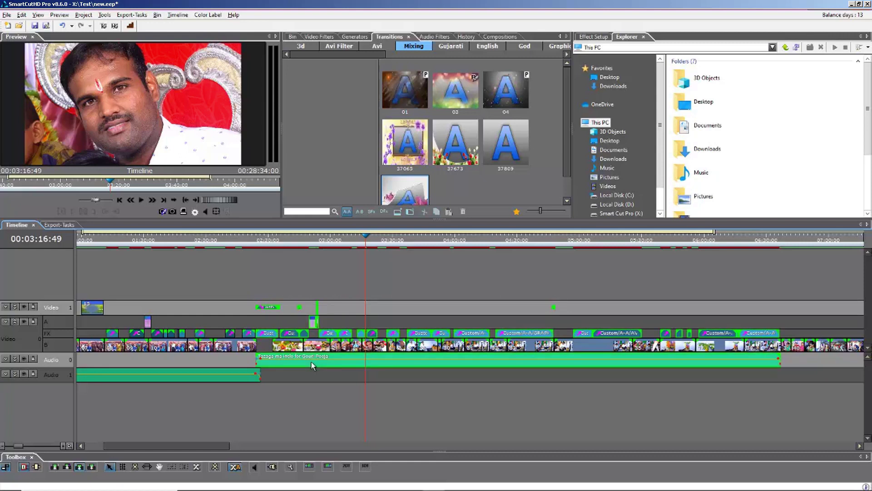
Start saving the selection as a composition named Song11 in the Telugu > Gouripooja folder
right_click(312, 362)
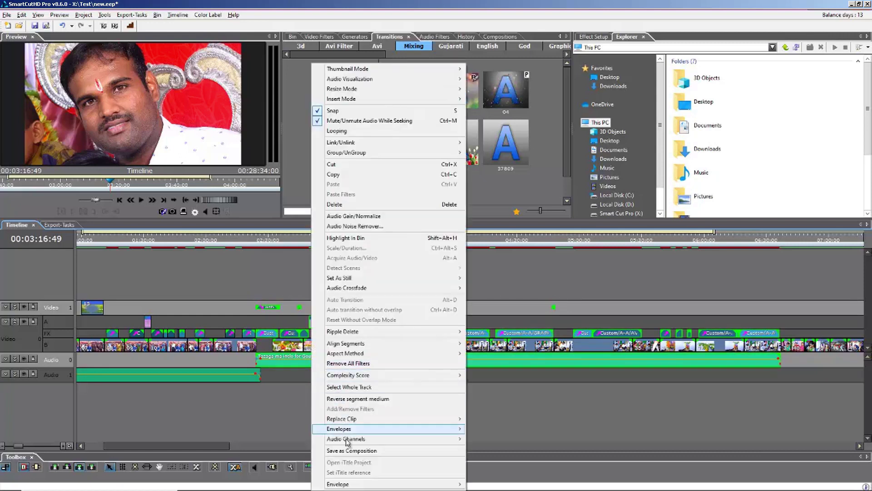
left_click(379, 451)
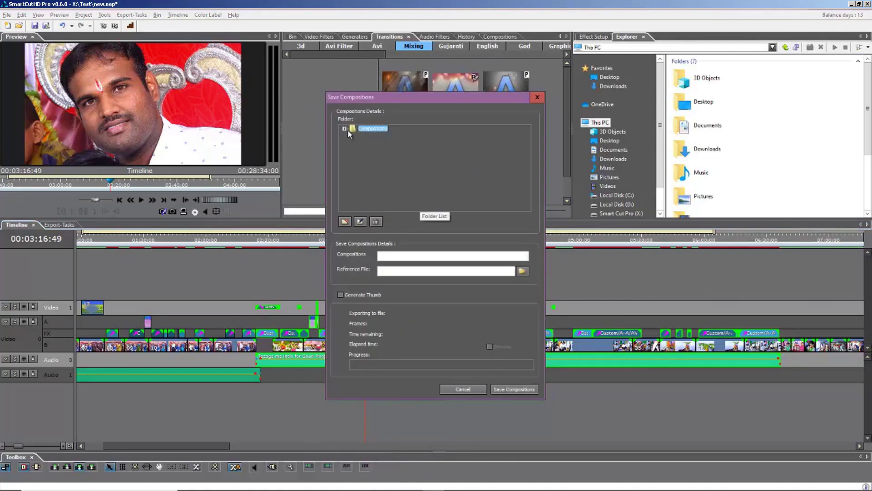
left_click(346, 130)
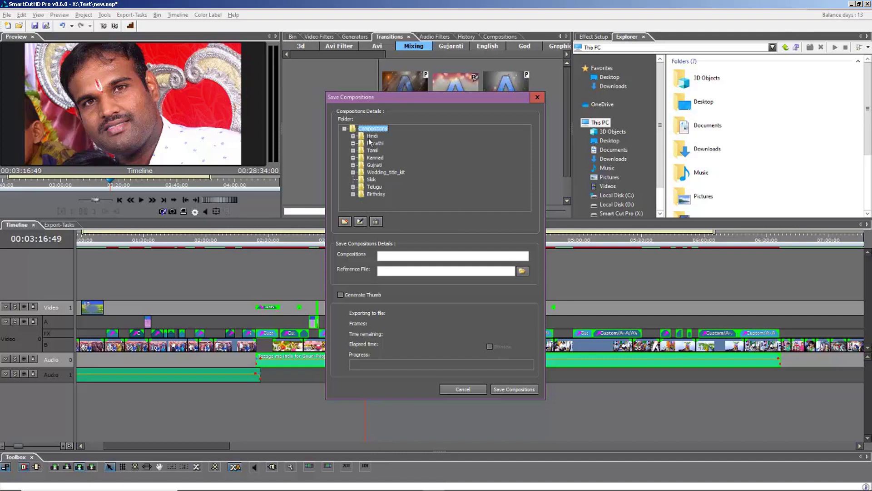
left_click(352, 186)
left_click(387, 158)
left_click(396, 255)
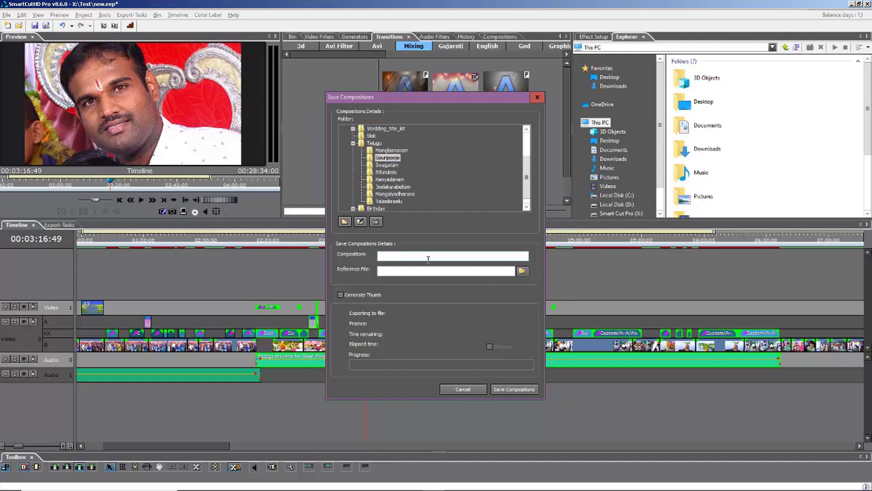
type("Song11")
Set Gouripuja as the reference clip, save the composition, and select Song11 among the Gouripooja compositions
left_click(522, 272)
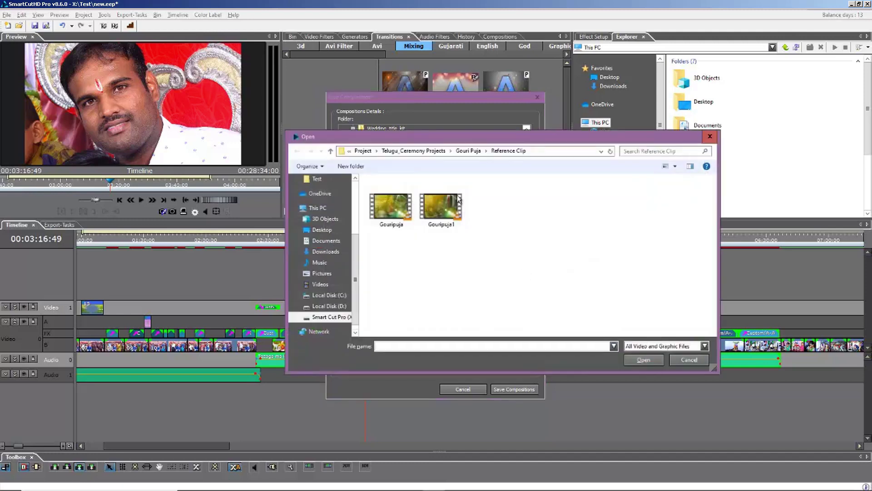
left_click_drag(438, 132, 530, 134)
left_click(484, 209)
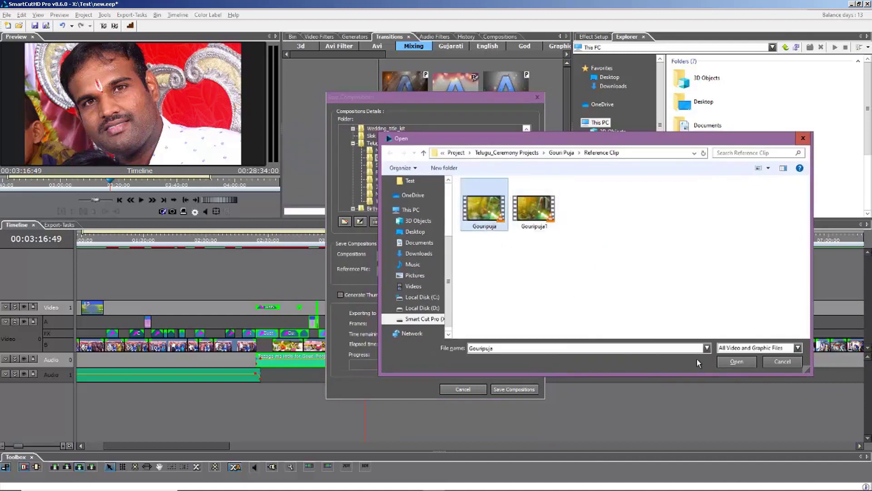
left_click(734, 363)
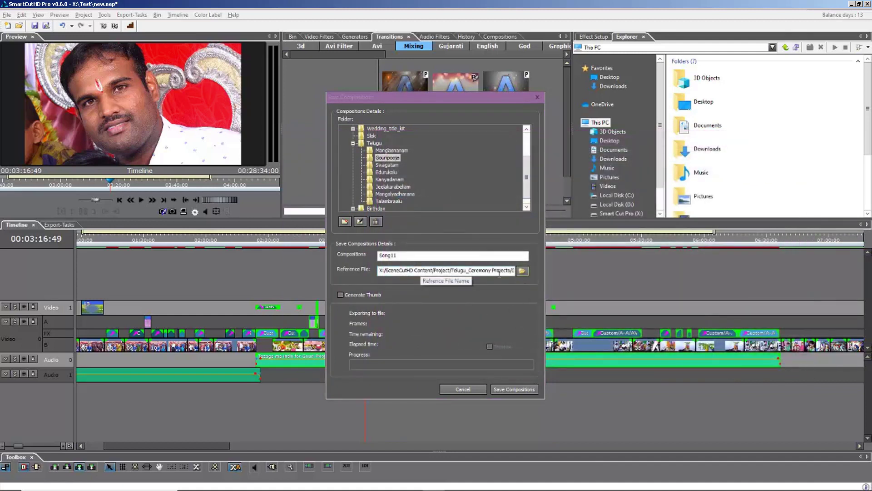
left_click(514, 388)
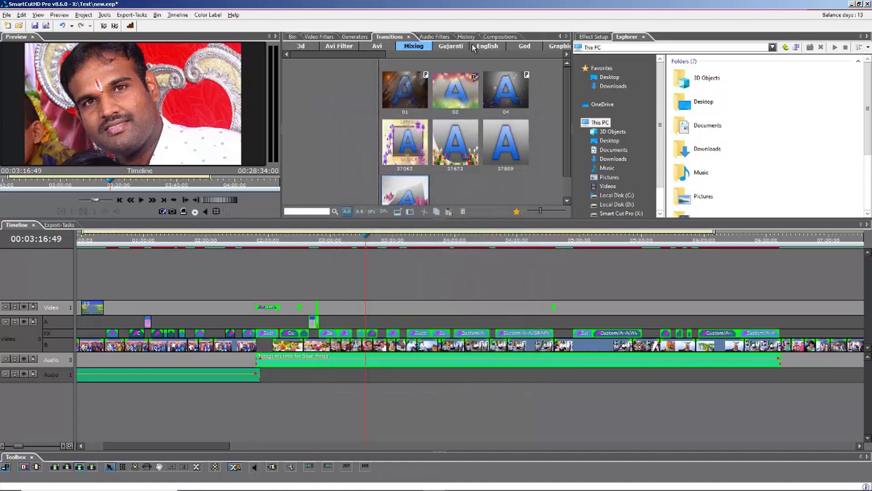
left_click(495, 39)
left_click(460, 168)
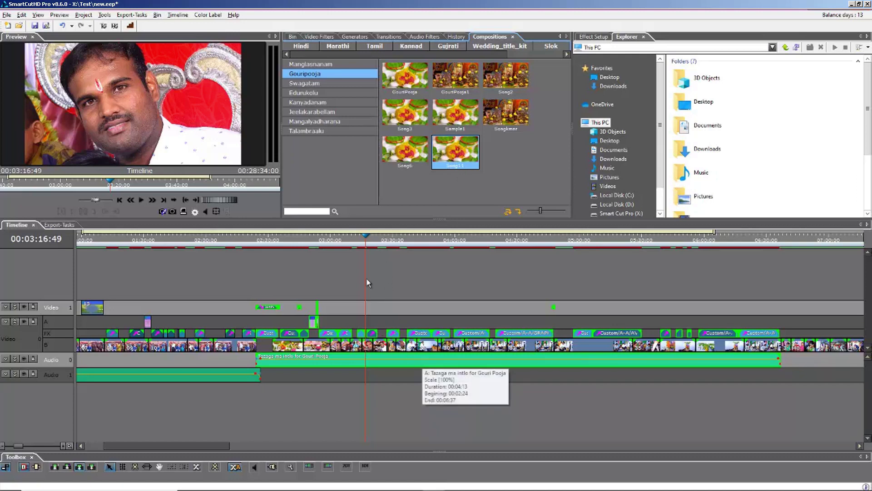
Delete the selected Gouri Pooja effects, overlays and audio, and remove the video segment just before the pooja clips at about 02:27
left_click(366, 241)
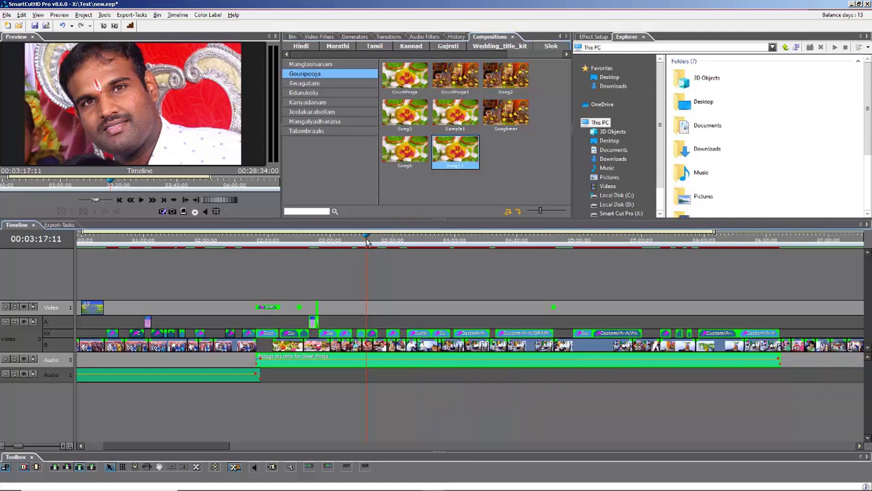
key("Delete")
left_click(270, 344)
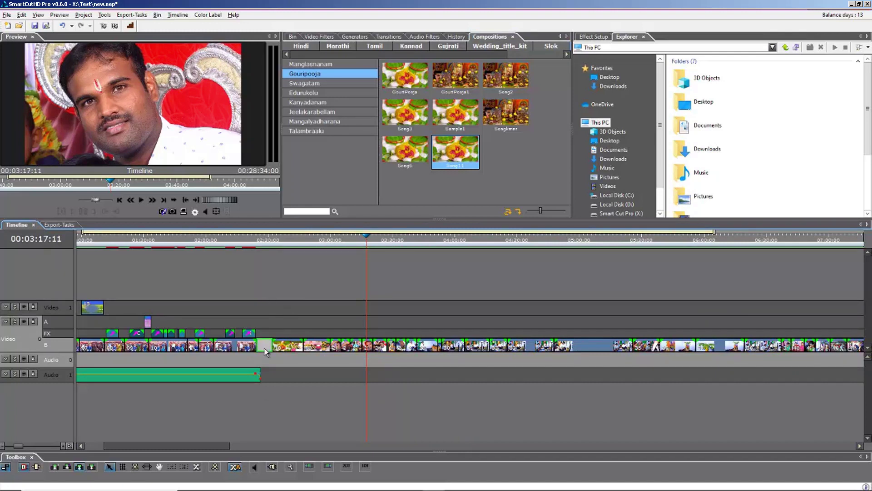
key("Delete")
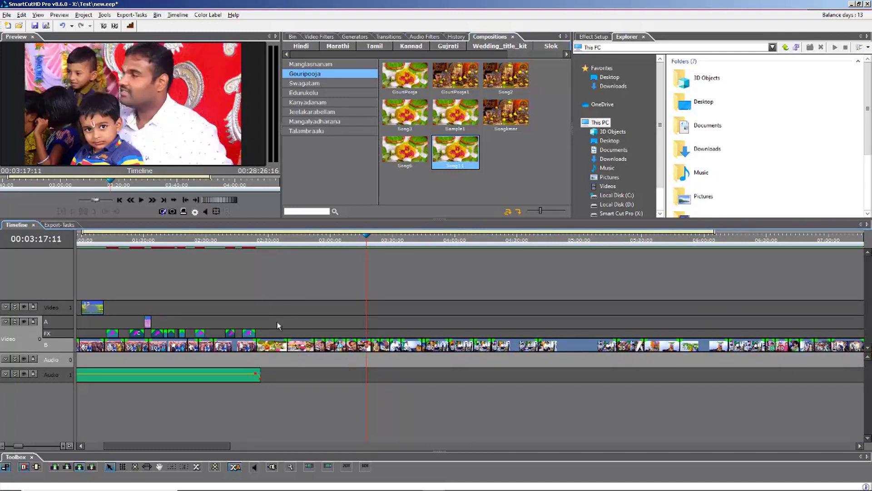
Add the Song11 composition to the timeline at 00:02:26:21, at the end of the Mangala Snanam audio
left_click(262, 242)
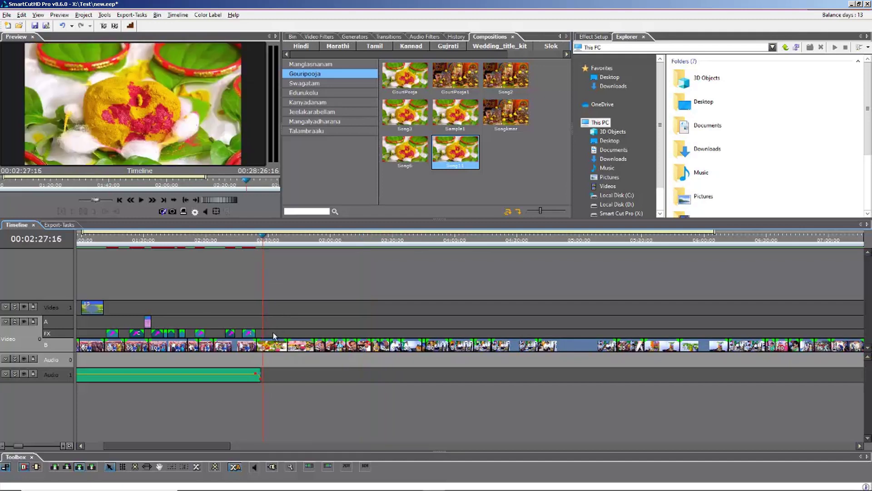
key("Left")
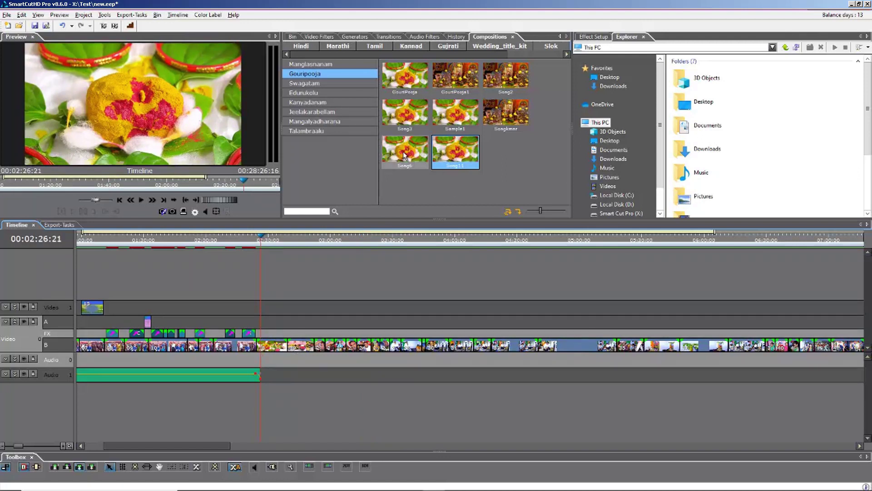
left_click(521, 212)
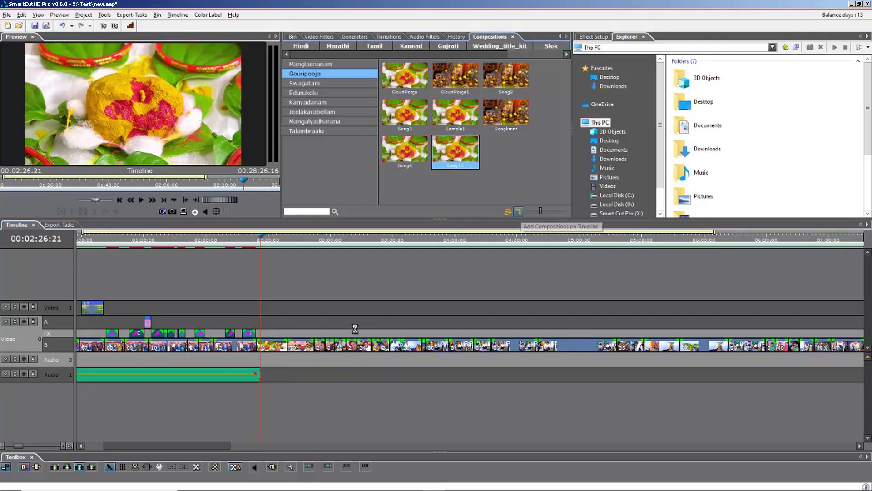
Scrub through the start of the added Song11 composition and play its effects through about 03:02
left_click(303, 333)
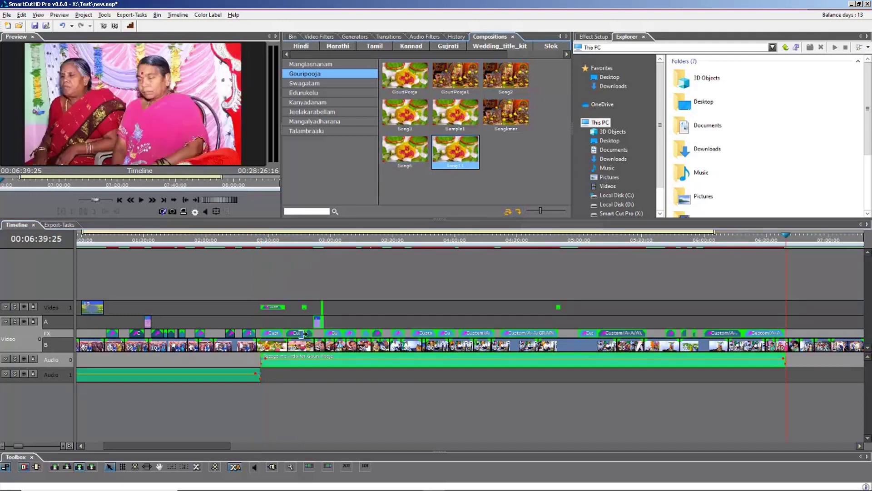
left_click_drag(266, 240, 321, 248)
key("space")
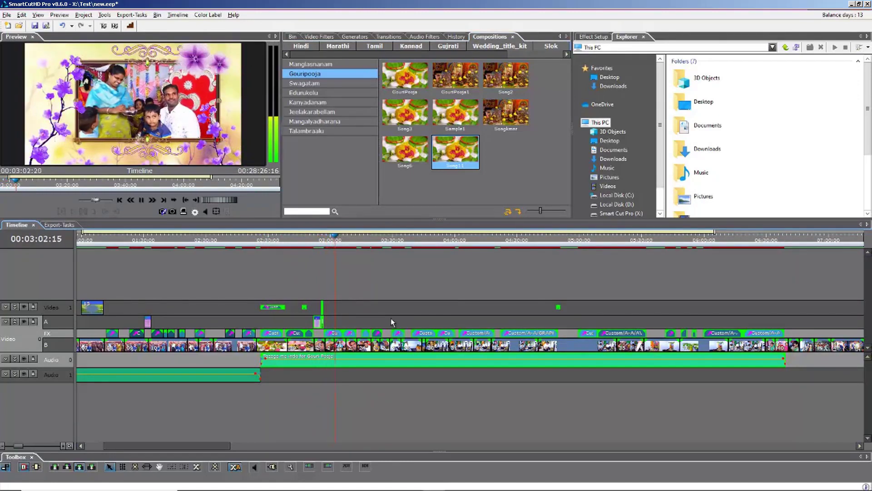
Play the added Song11 composition's effects through about 03:19 and stop the playback
scroll(441, 323, "down", 1)
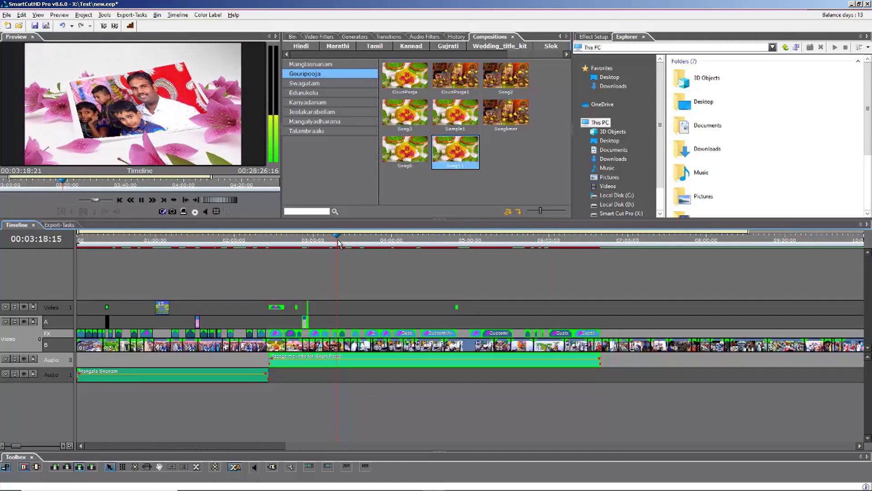
key("space")
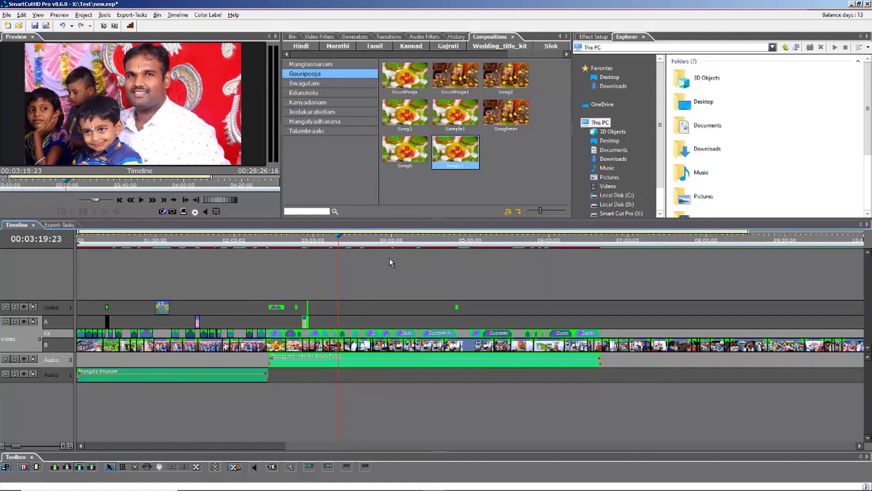
scroll(447, 316, "down", 1)
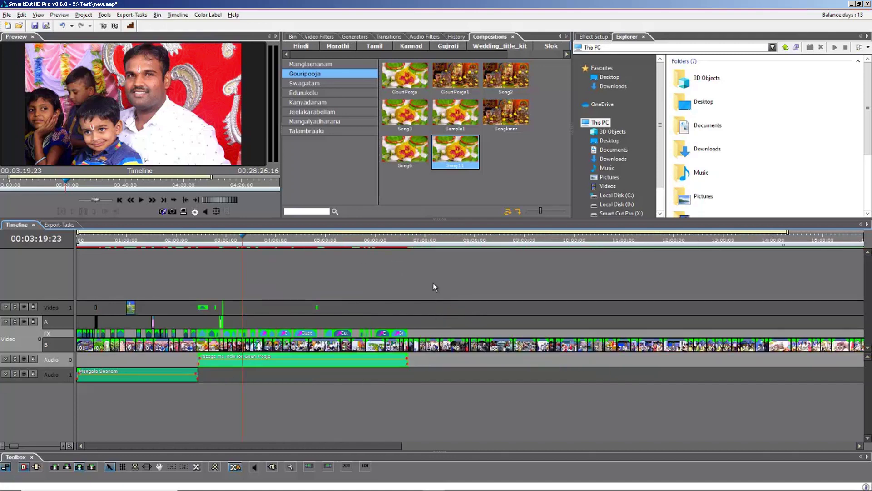
Scrub through the clips following the Gouri Pooja song, from about 06:41 past 07:01
left_click(411, 239)
left_click_drag(416, 241, 410, 244)
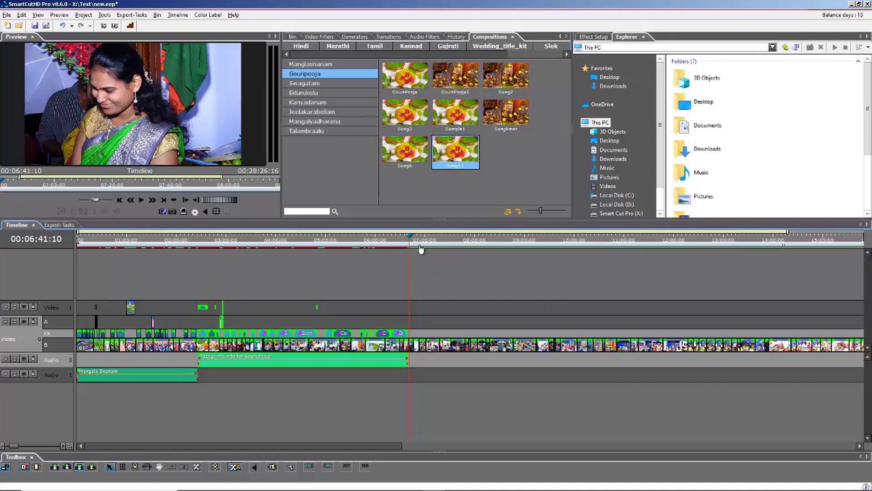
left_click_drag(412, 242, 416, 243)
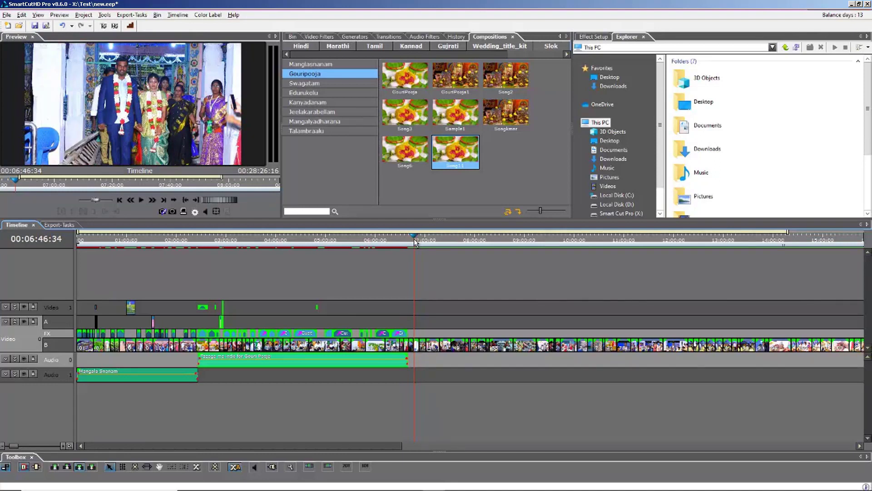
left_click_drag(415, 242, 427, 245)
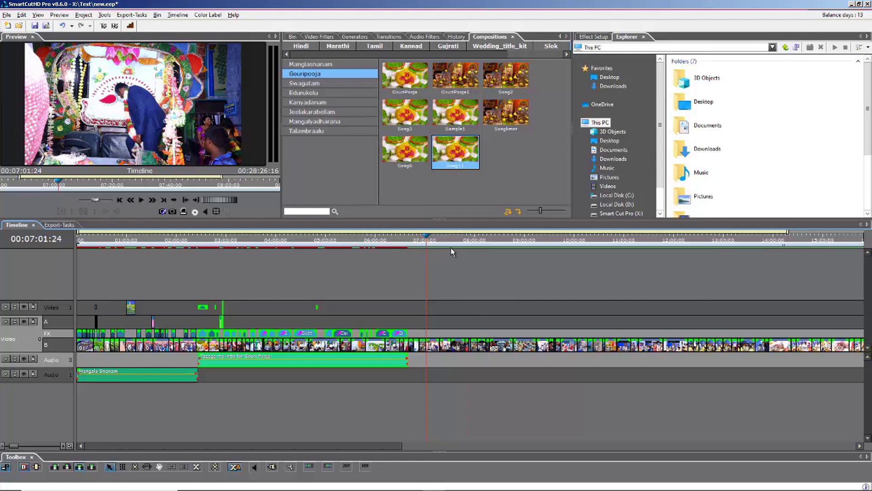
left_click(416, 240)
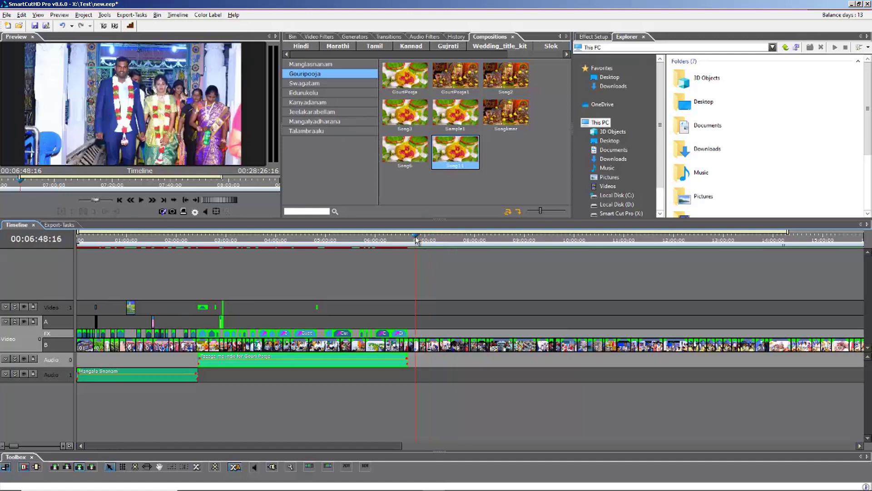
left_click_drag(417, 241, 425, 241)
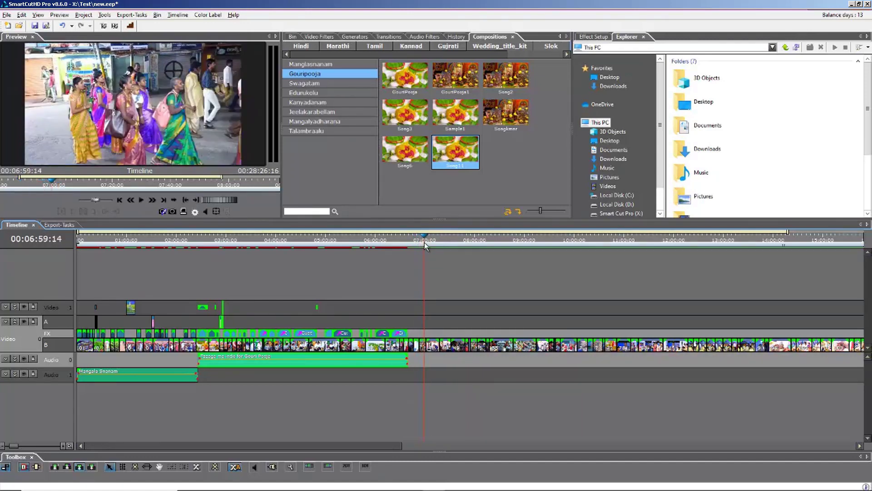
left_click_drag(424, 242, 425, 244)
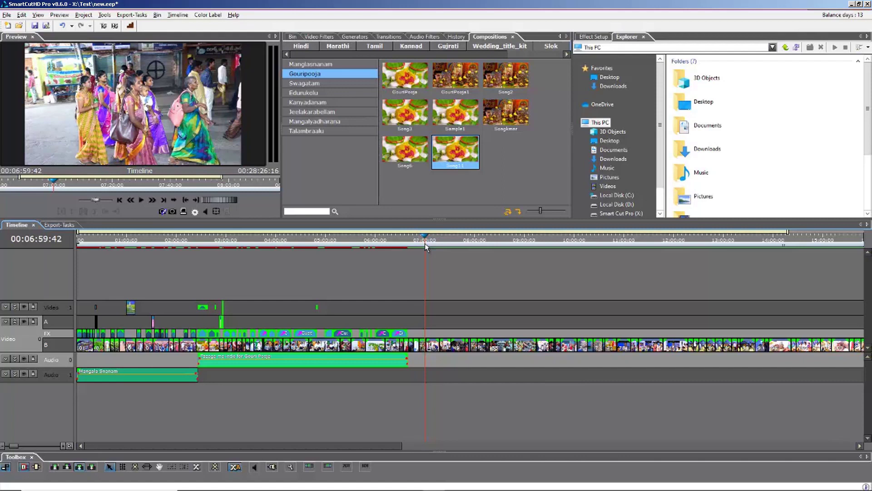
left_click(426, 242)
left_click_drag(423, 241, 585, 255)
left_click_drag(498, 259, 420, 258)
Place the playhead at the end of the Gouri Pooja audio, at 00:06:39:25, and deselect the Song11 composition
key("Page_Up")
key("Page_Up")
key("Page_Up")
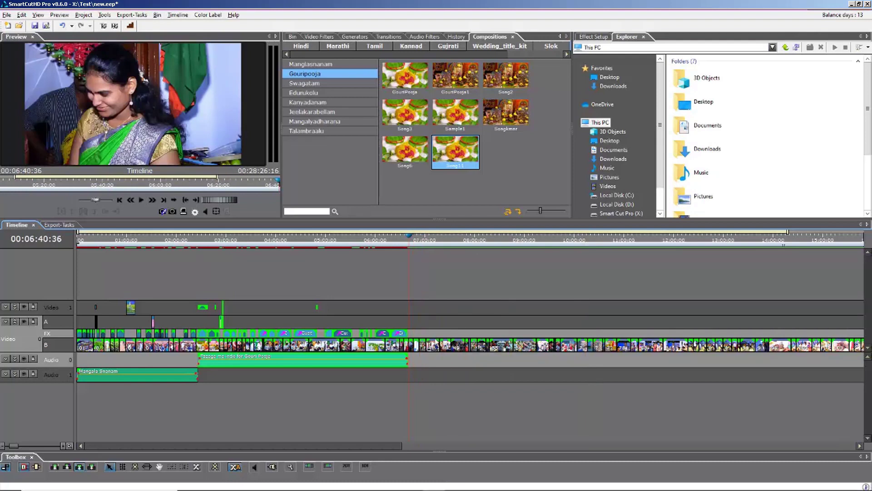
key("Page_Up")
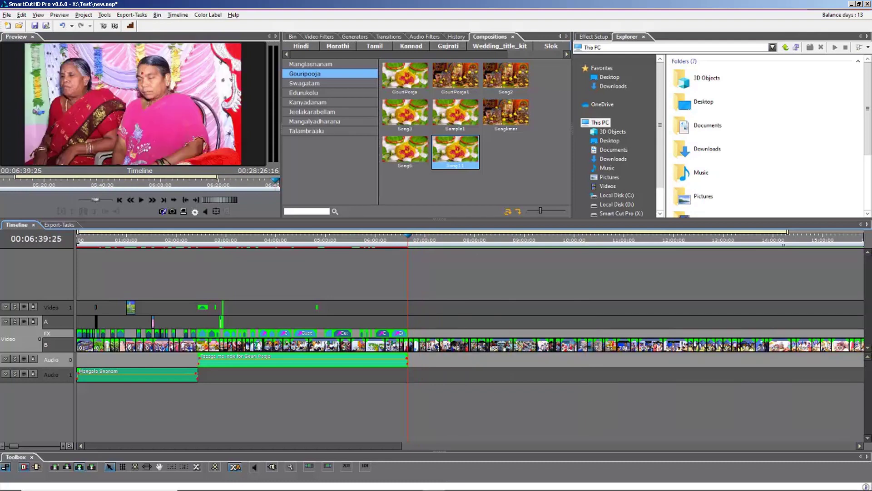
left_click(428, 363)
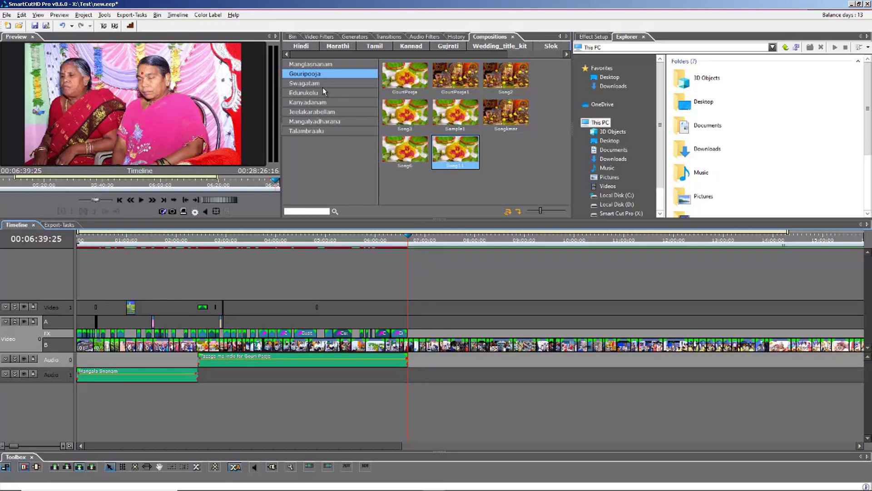
Preview the Swagatam1 composition from the Swagatam category and add it to the timeline at 00:06:39:25
left_click(304, 83)
left_click(459, 78)
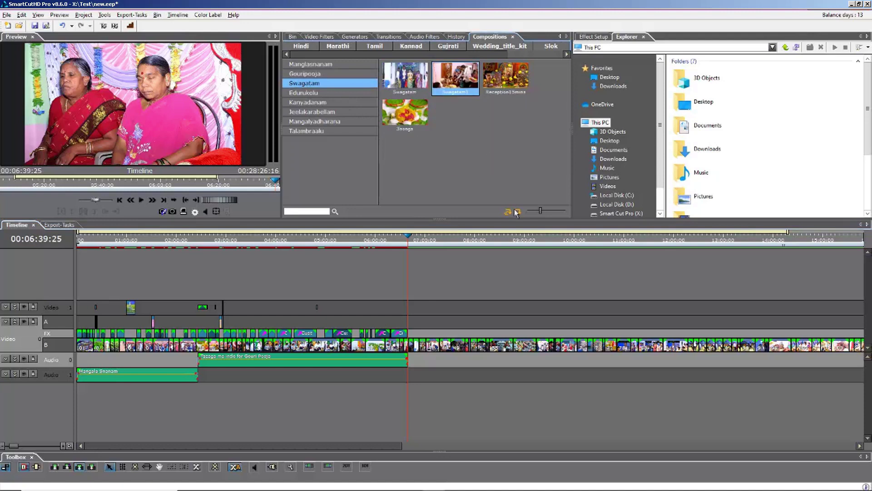
double_click(460, 78)
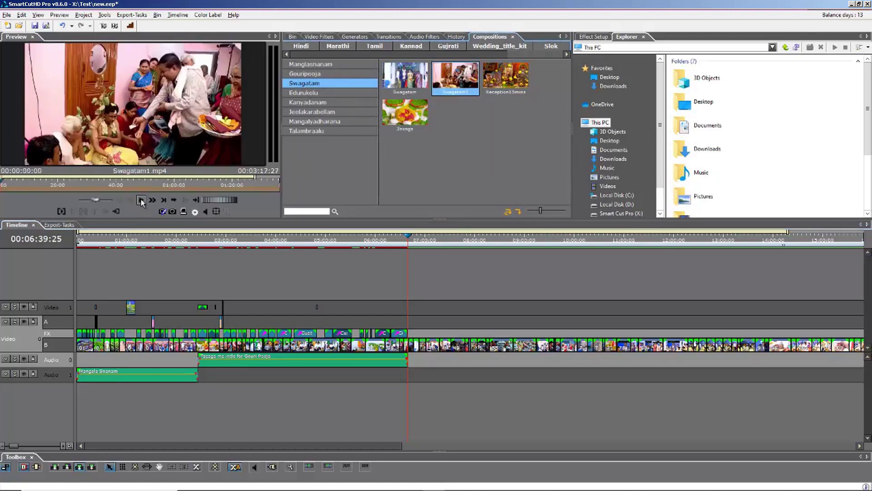
left_click(141, 200)
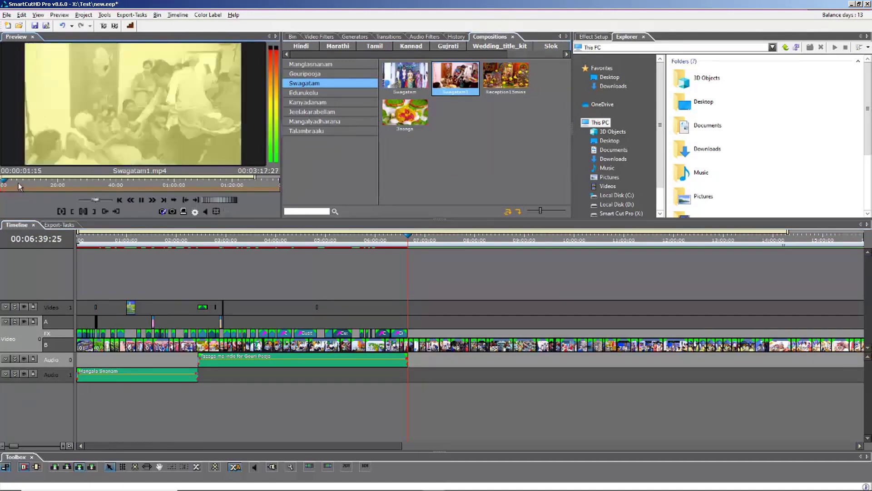
left_click(56, 184)
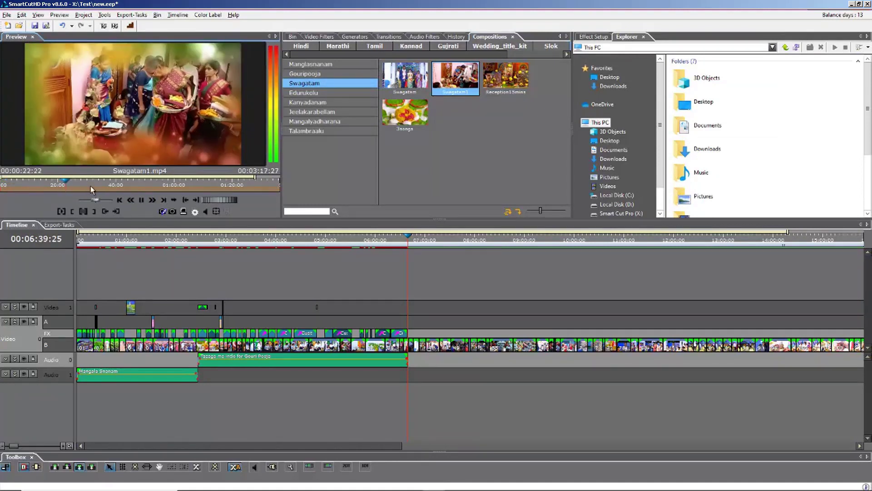
left_click(142, 200)
left_click(446, 77)
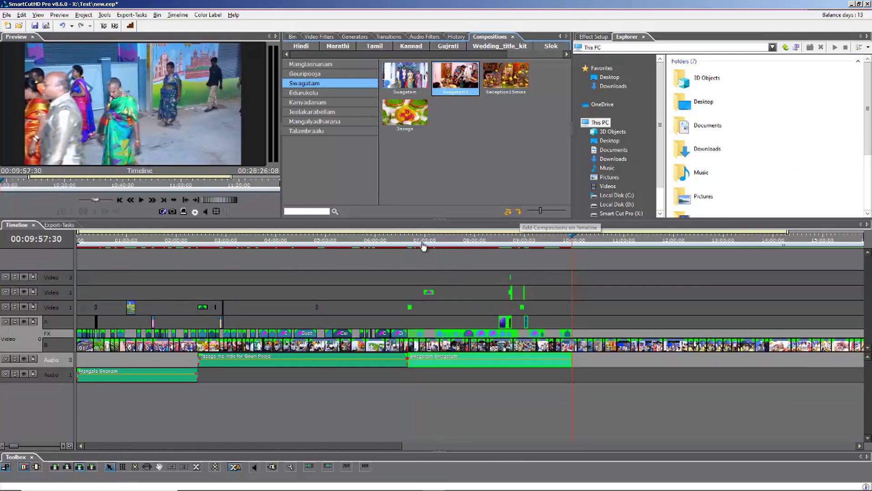
Play and scrub through the added Swagatam composition from about 06:52 to 08:21 to examine its effects
left_click_drag(423, 244, 420, 243)
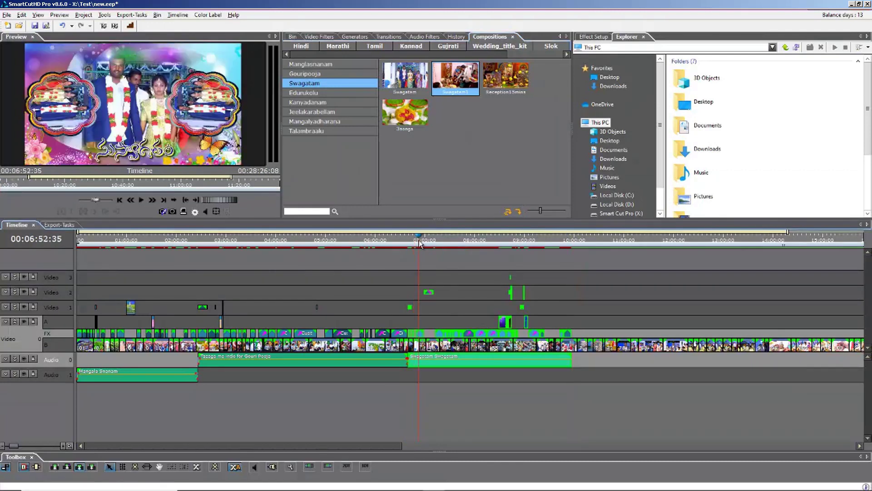
key("space")
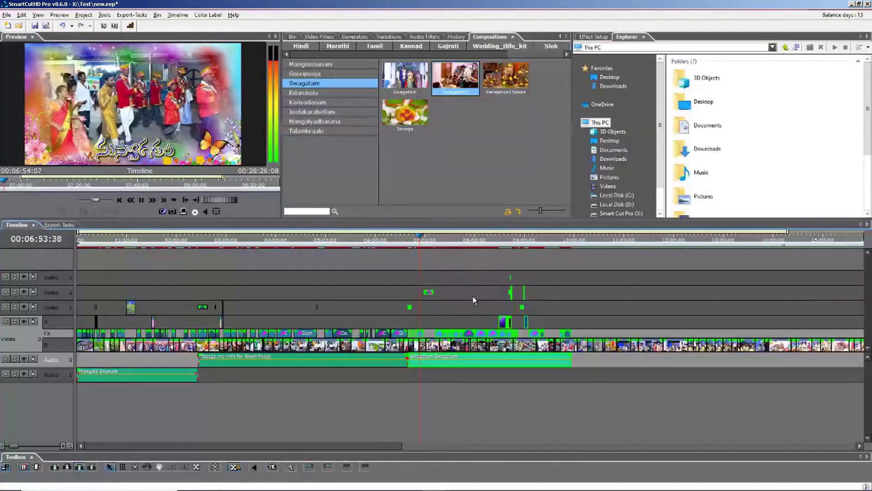
scroll(508, 309, "up", 1)
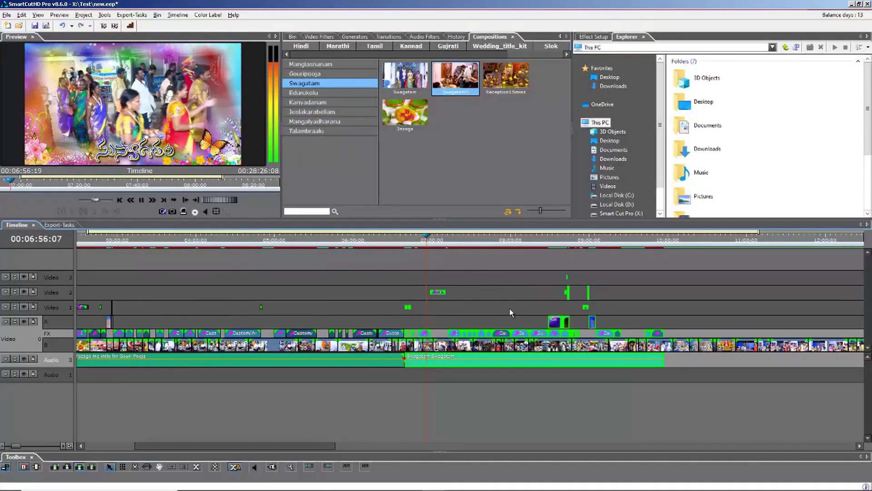
scroll(508, 307, "up", 1)
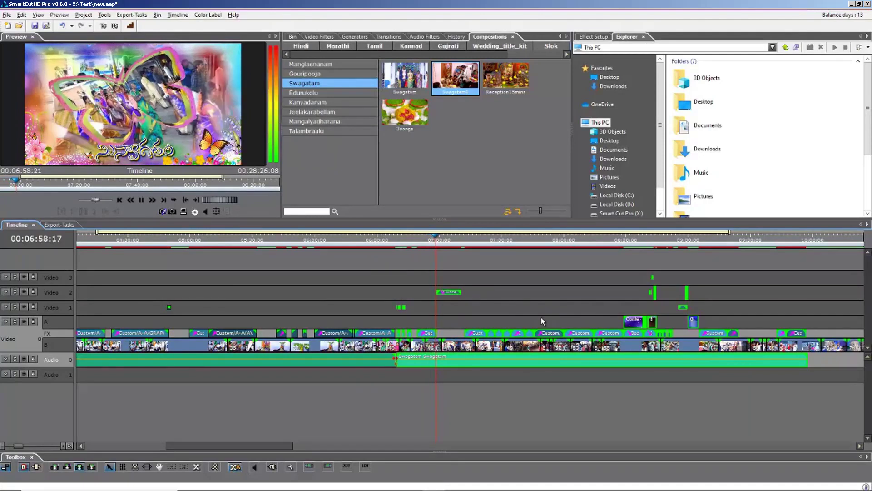
left_click(483, 238)
left_click_drag(489, 243, 573, 254)
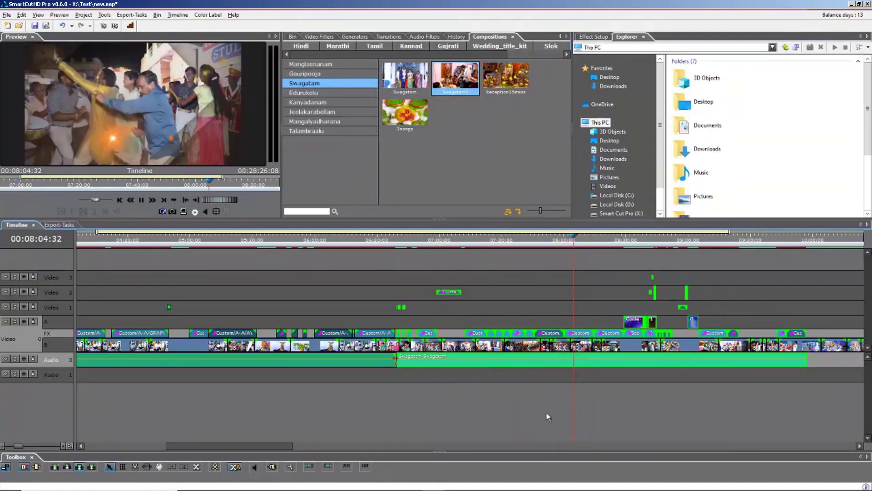
key("space")
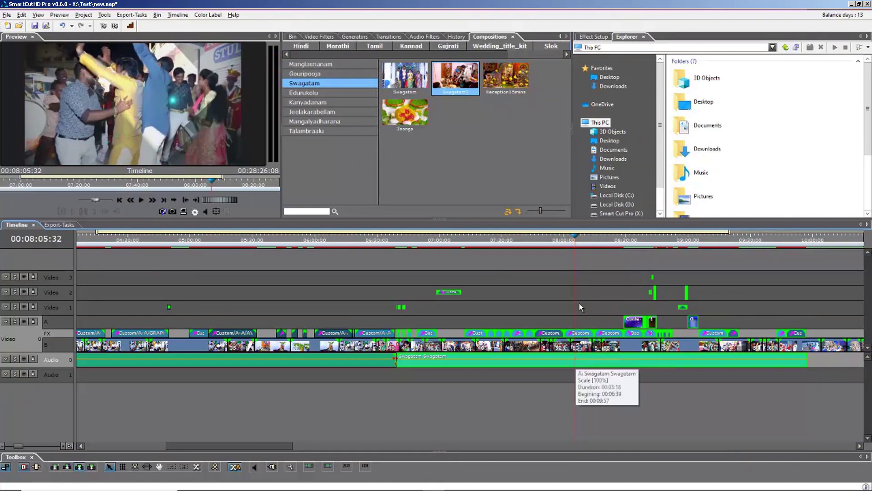
left_click(557, 240)
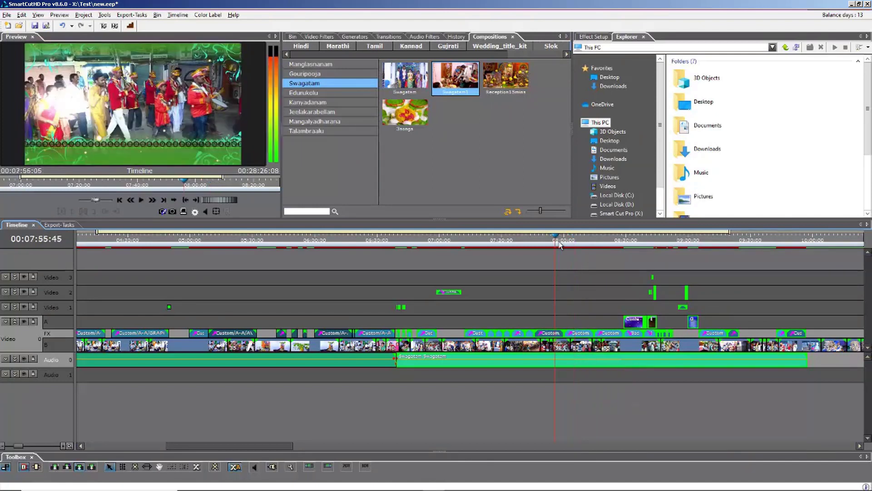
left_click_drag(565, 246, 611, 256)
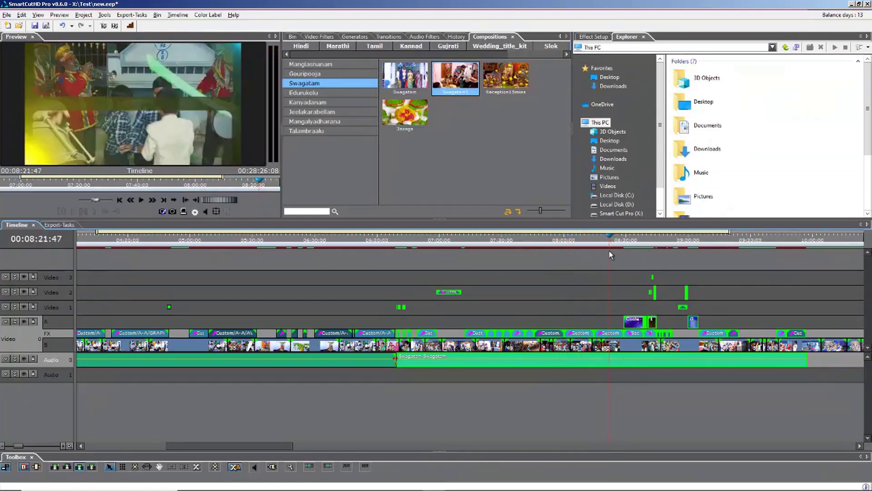
Ungroup the Swagatam composition and move its audio down to the Audio 1 track
left_click(583, 346)
left_click(582, 366)
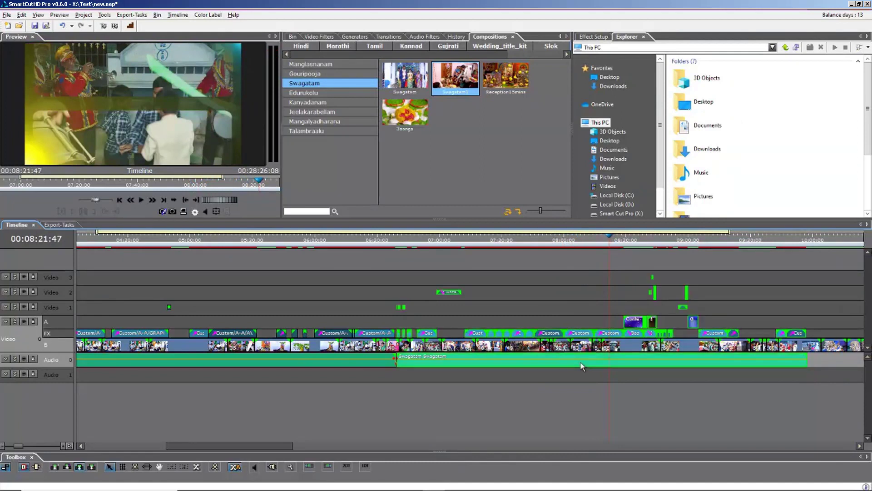
right_click(583, 366)
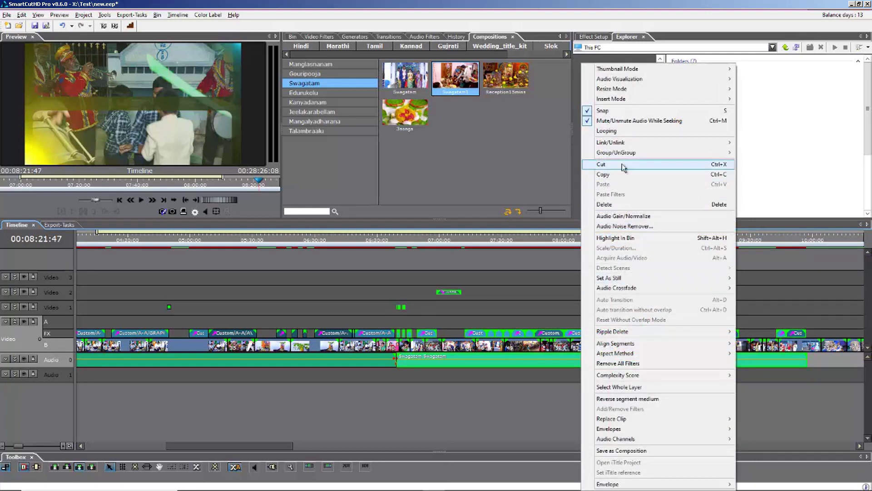
mouse_move(636, 155)
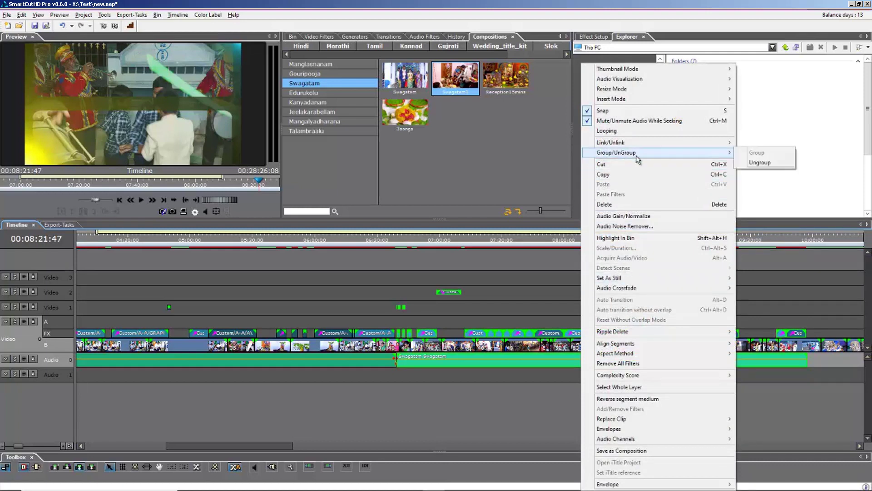
left_click(752, 162)
left_click(568, 370)
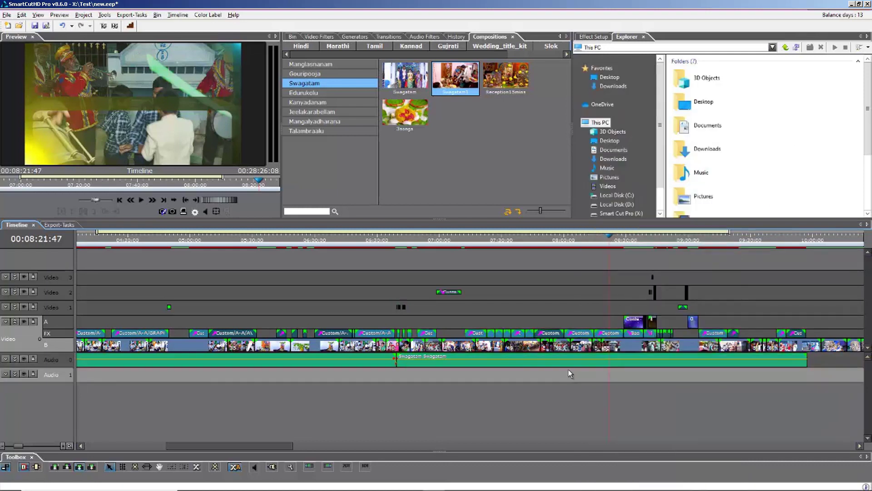
left_click_drag(568, 361, 574, 373)
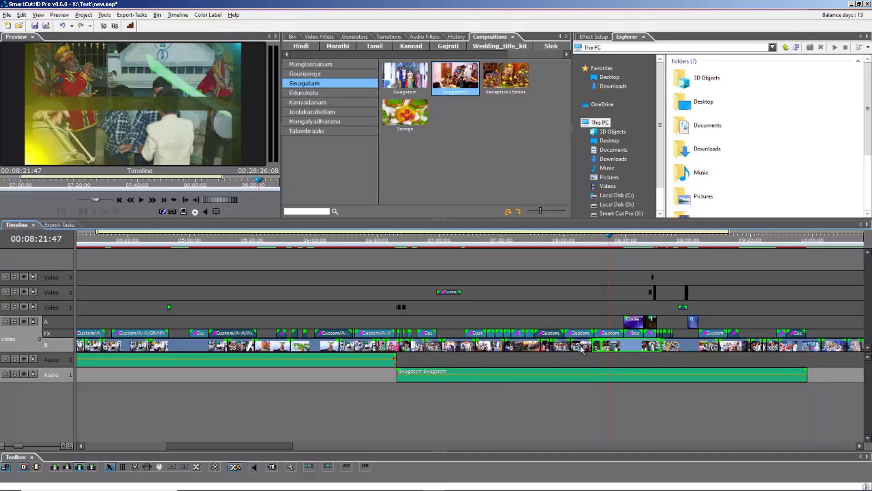
Scrub the clips between about 08:02 and 08:21 and bring the three selected clips' original audio onto the Audio 0 track
left_click(581, 241)
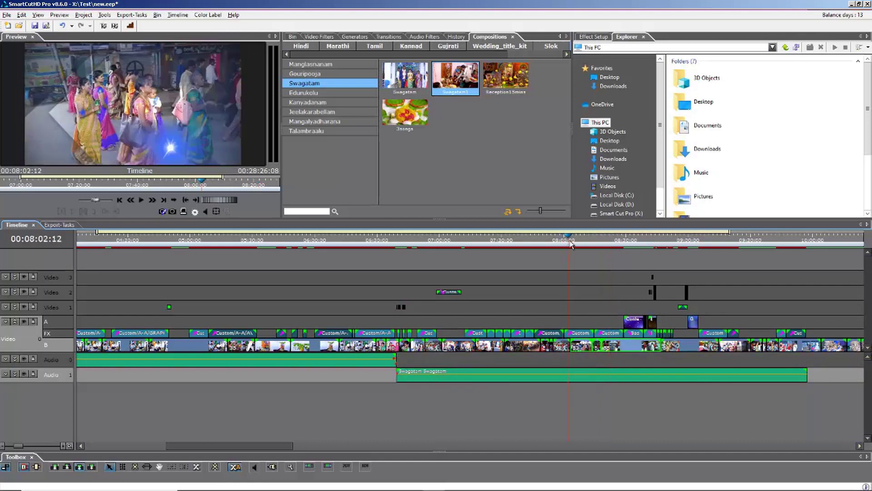
left_click_drag(594, 246, 608, 248)
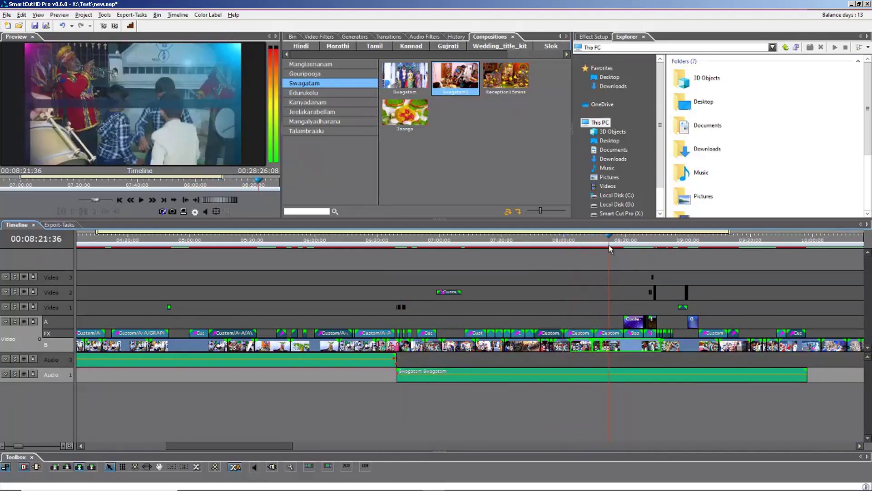
left_click_drag(588, 349, 586, 369)
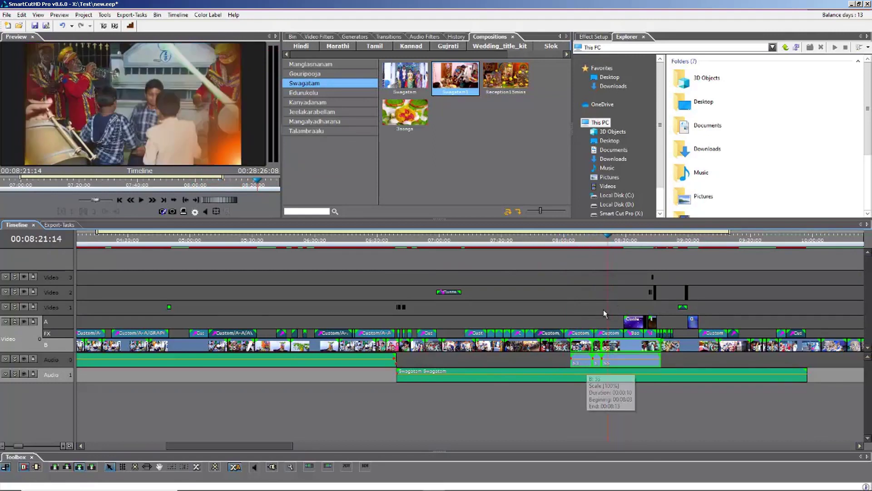
scroll(604, 310, "up", 2)
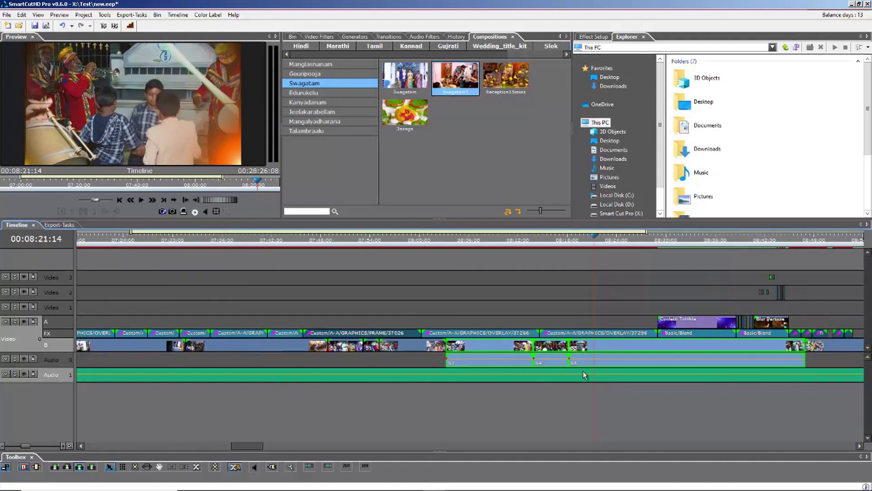
left_click(462, 395)
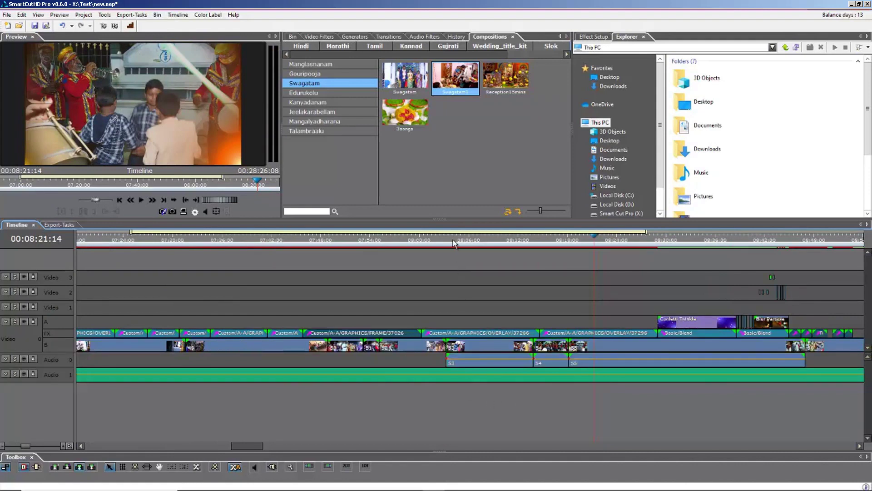
Add volume keyframes to the Swagatam song on Audio 1 at 00:08:03:14, just after it, and in a pair near the end of clip 55's audio
left_click(454, 244)
key("space")
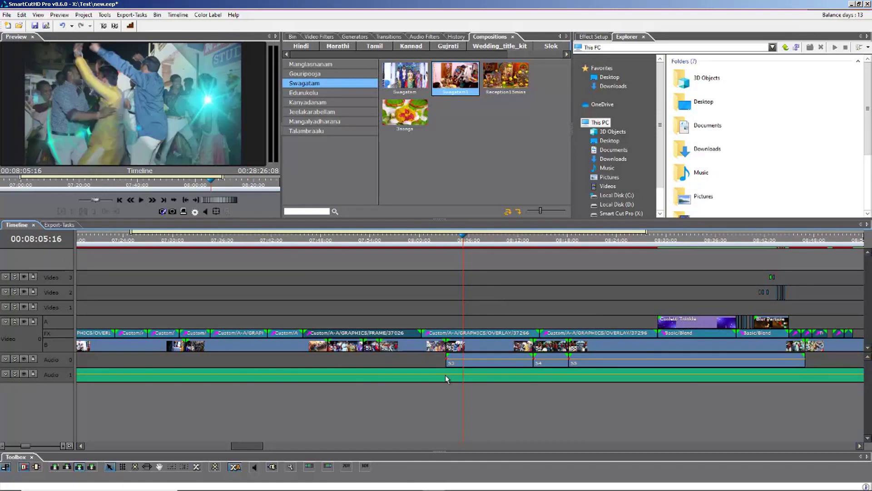
key("space")
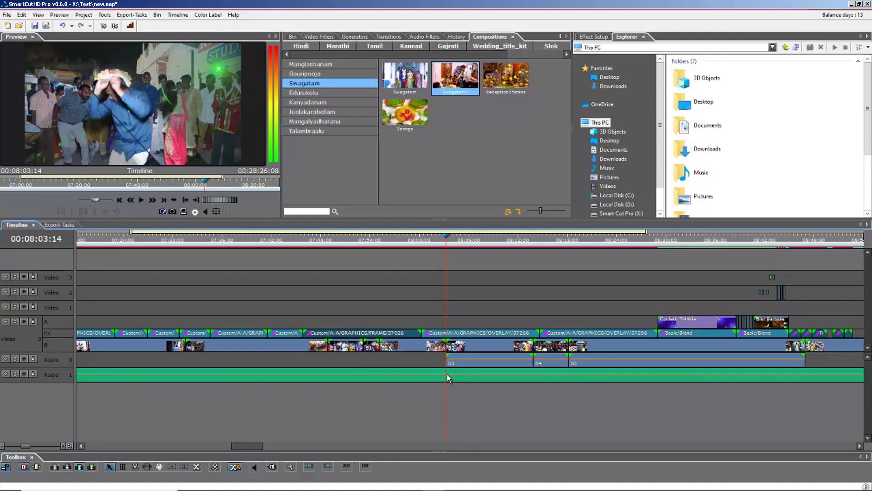
left_click(459, 376)
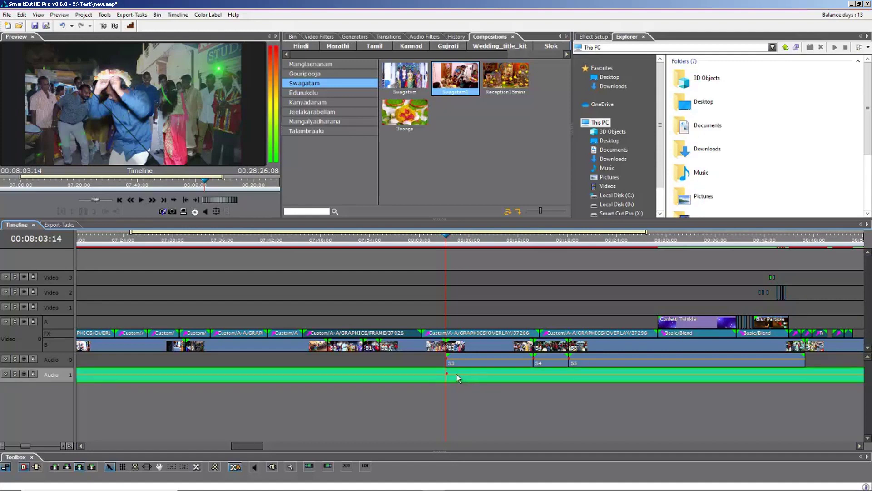
left_click(456, 374)
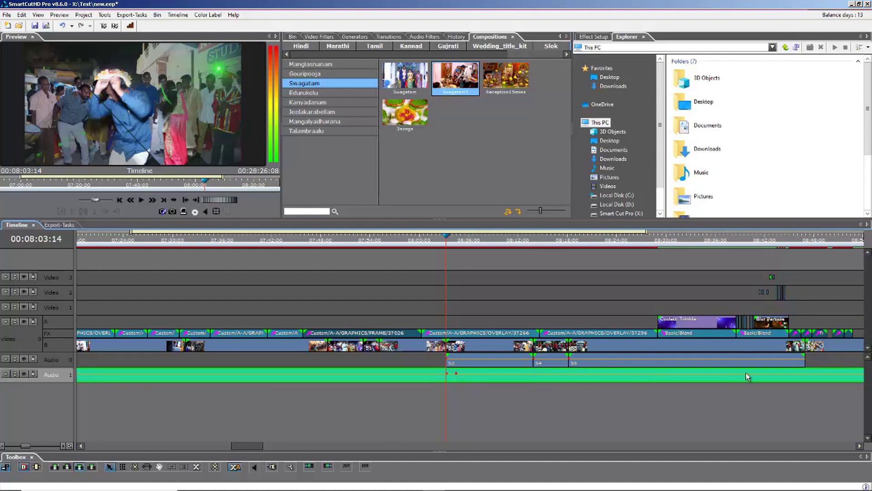
left_click(804, 373)
left_click(789, 373)
Keyframe the clip audio on Audio 0 to fade in and out, and lower the Swagatam song's volume over that section
left_click(456, 360)
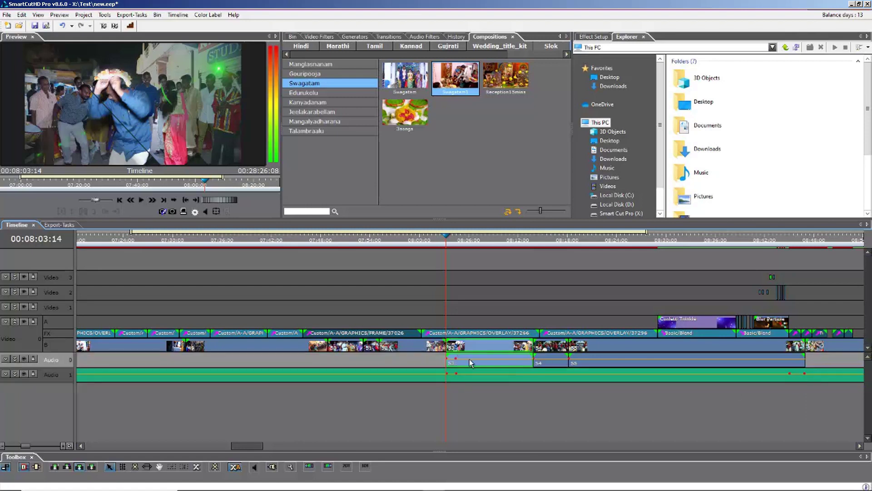
left_click(791, 359)
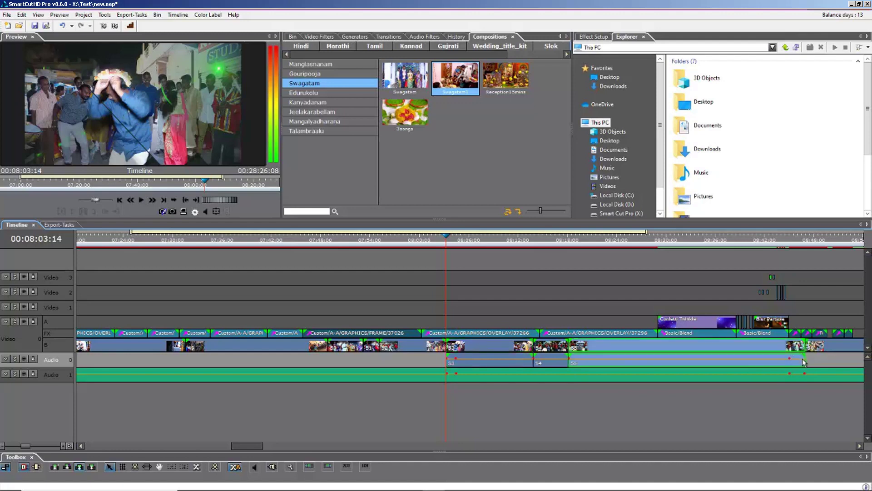
left_click_drag(804, 359, 787, 378)
left_click_drag(456, 374, 454, 379)
left_click(446, 358)
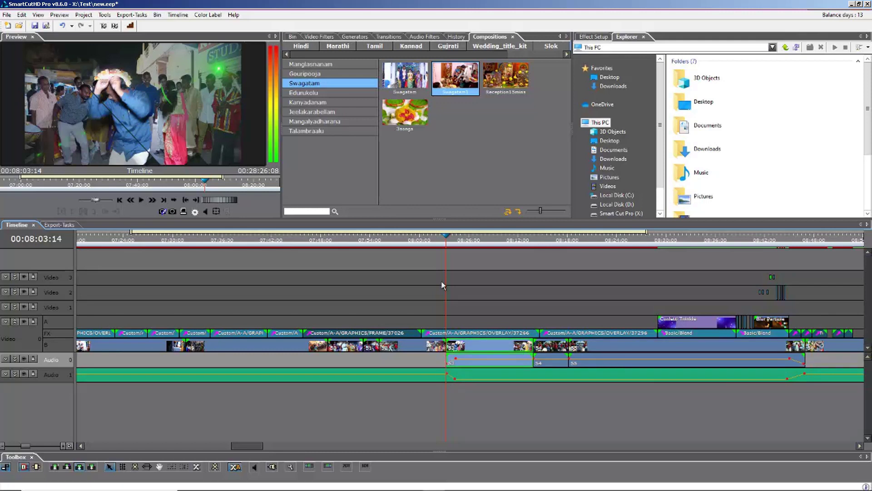
Play the mixed section from 00:08:01:05 and again near its end to check the audio fades
left_click(429, 240)
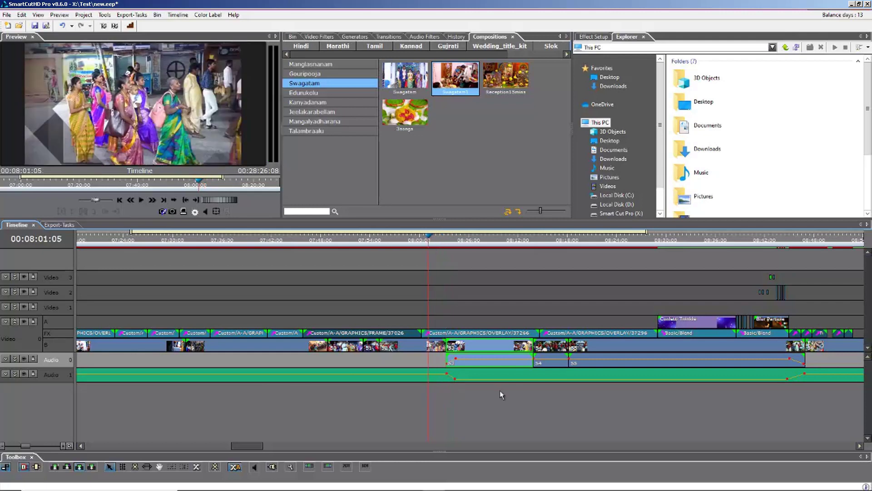
key("space")
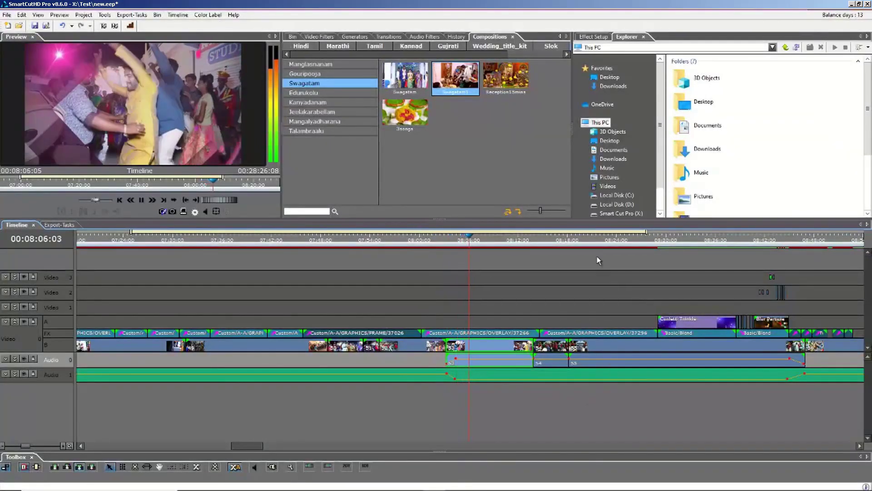
left_click(757, 240)
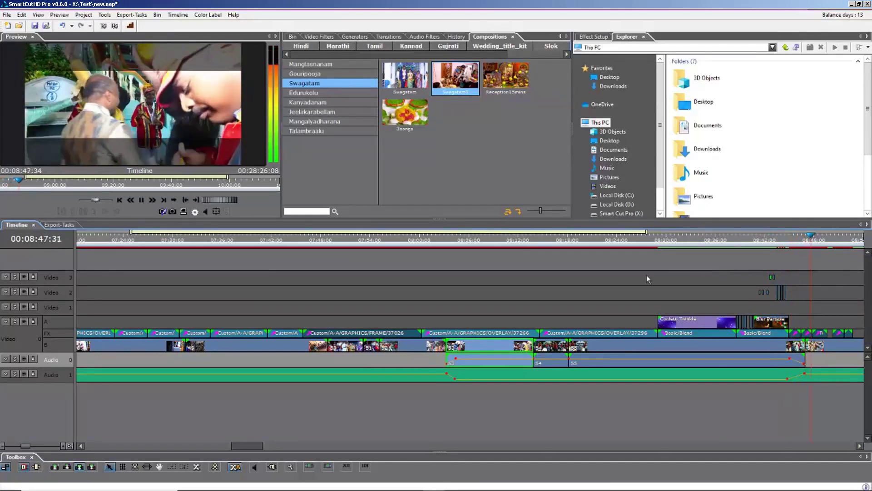
scroll(584, 311, "down", 3)
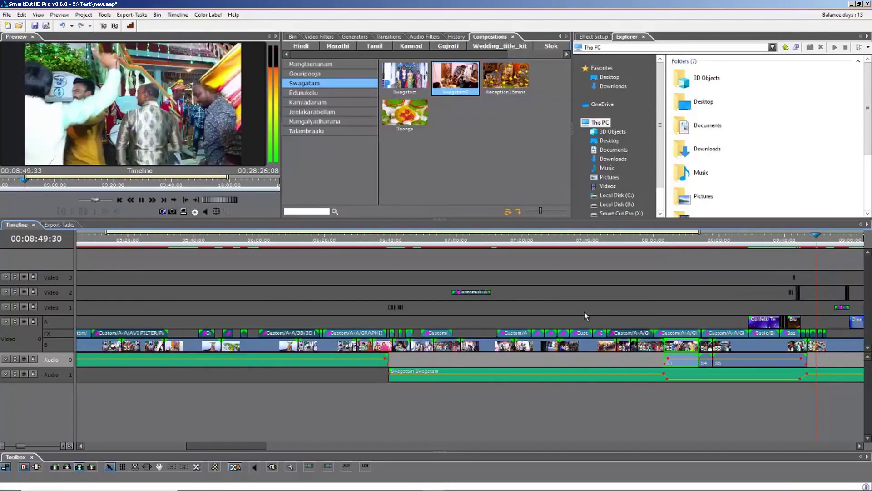
key("space")
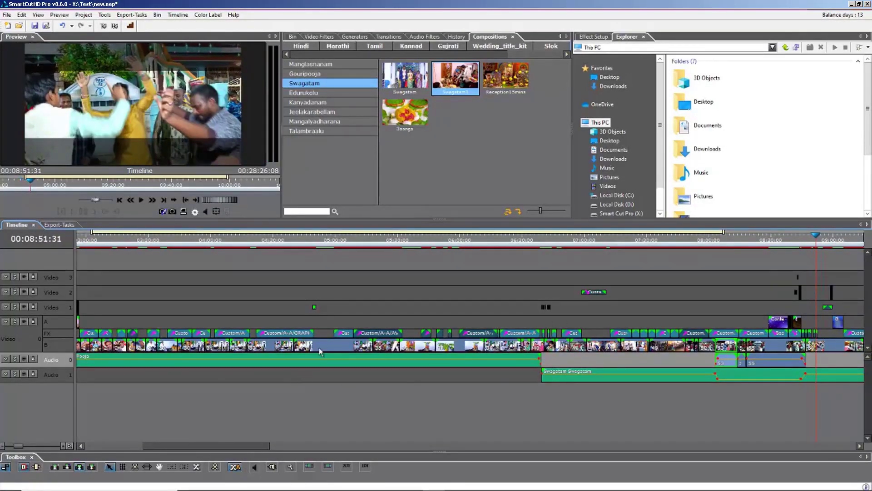
Select all the effects and overlays on the timeline together with the Mangala Snanam, Gouri Pooja and Swagatam songs
scroll(326, 334, "down", 2)
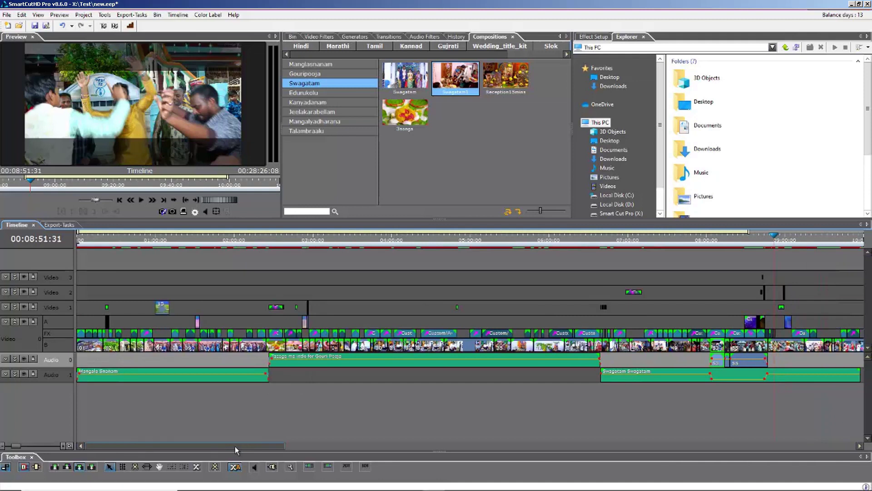
scroll(280, 347, "down", 1)
scroll(280, 346, "down", 1)
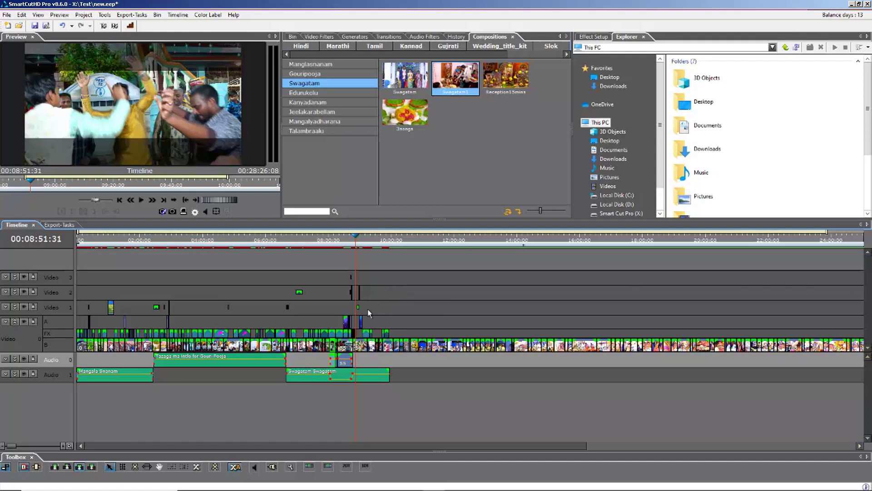
left_click_drag(412, 275, 136, 324)
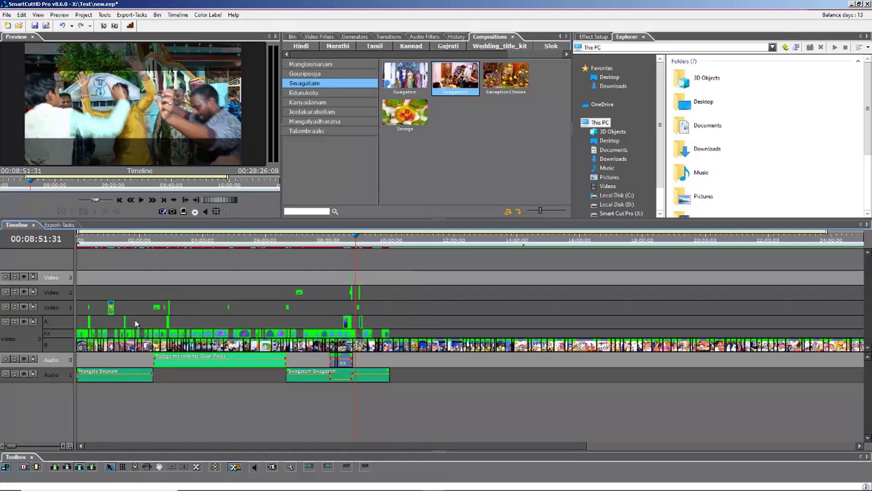
left_click(133, 379)
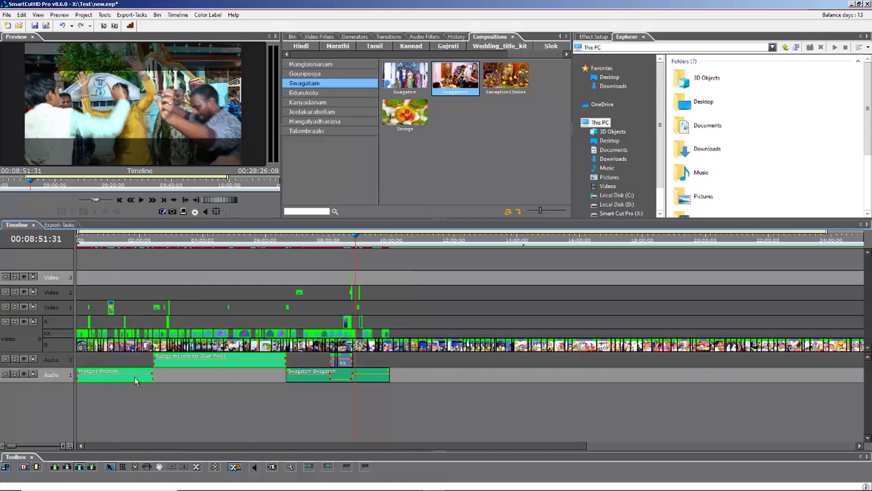
left_click(304, 380)
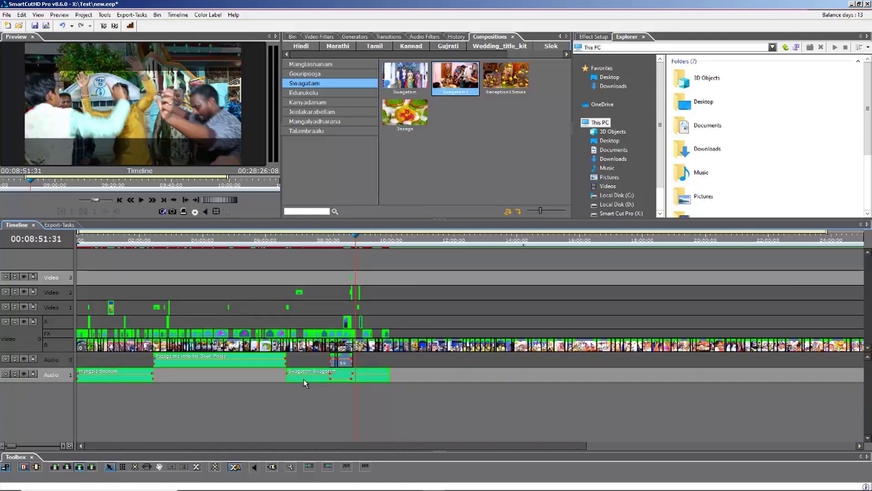
Start saving the selection as a composition named Song12 in the Telugu Kanyadanam folder
right_click(304, 379)
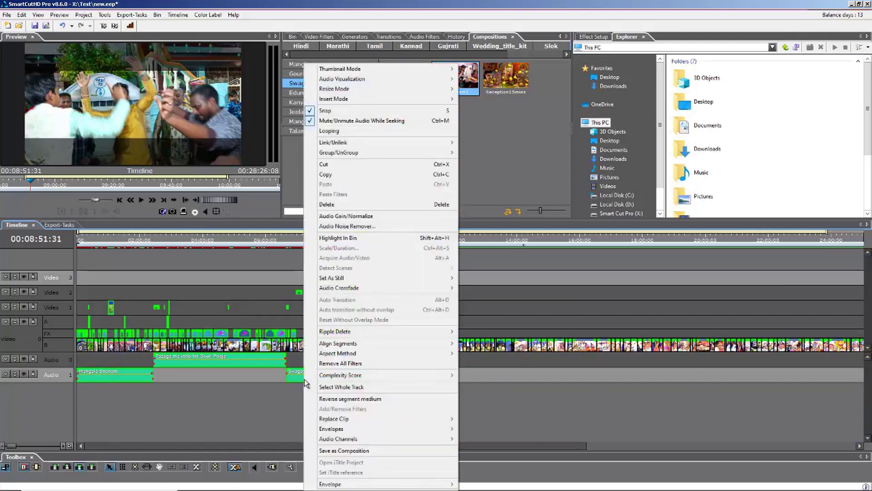
left_click(342, 450)
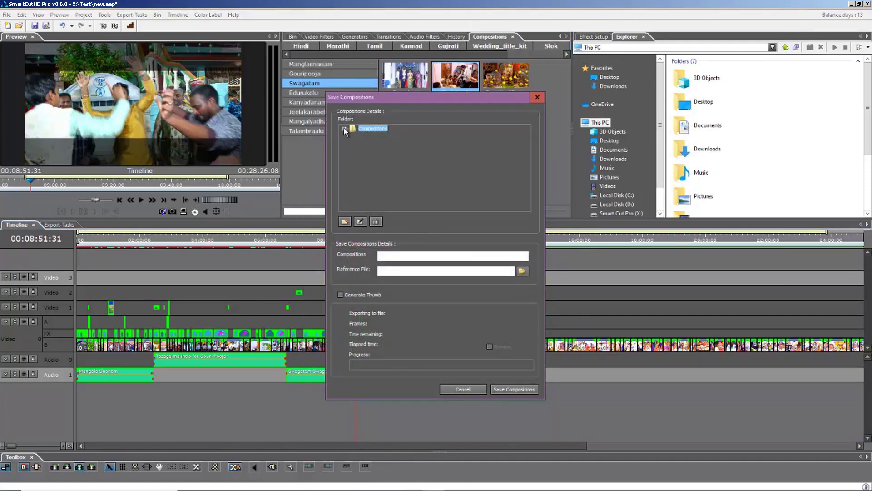
left_click(344, 128)
left_click(354, 186)
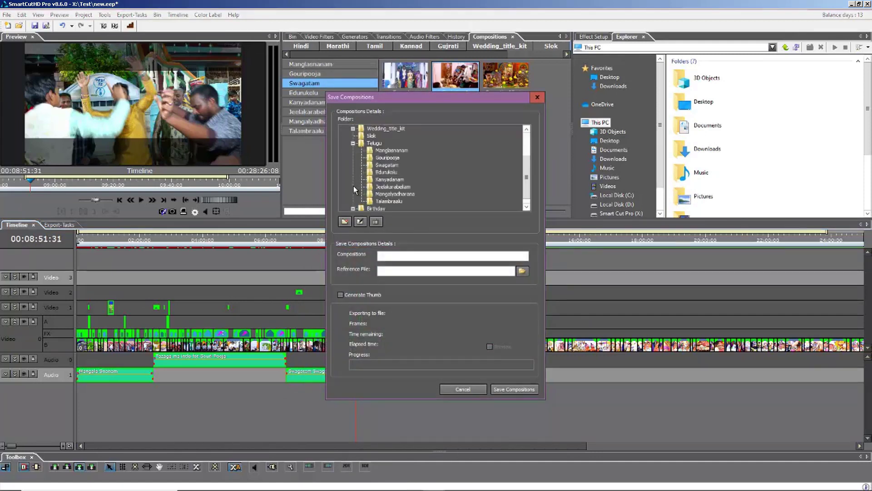
left_click(353, 143)
left_click(353, 185)
left_click(393, 255)
type("Song")
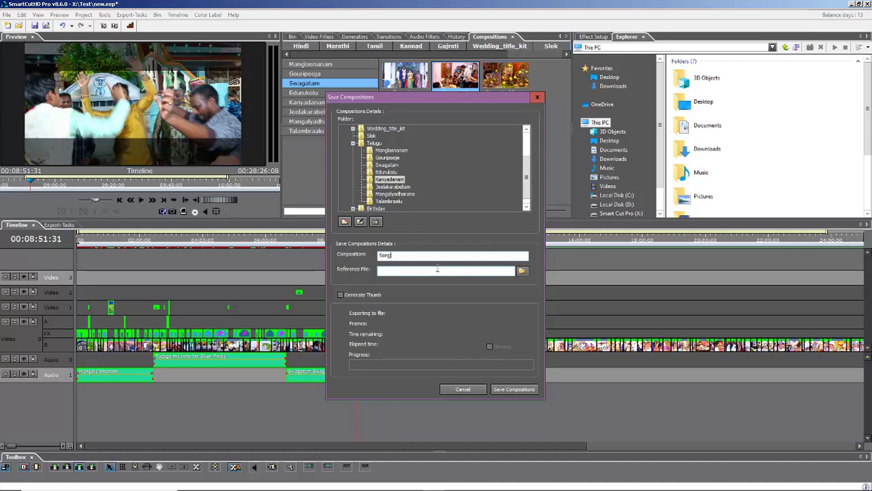
Choose a reference clip from the Kanyadanam folder in Telugu_Ceremony Projects and save the composition
left_click(522, 271)
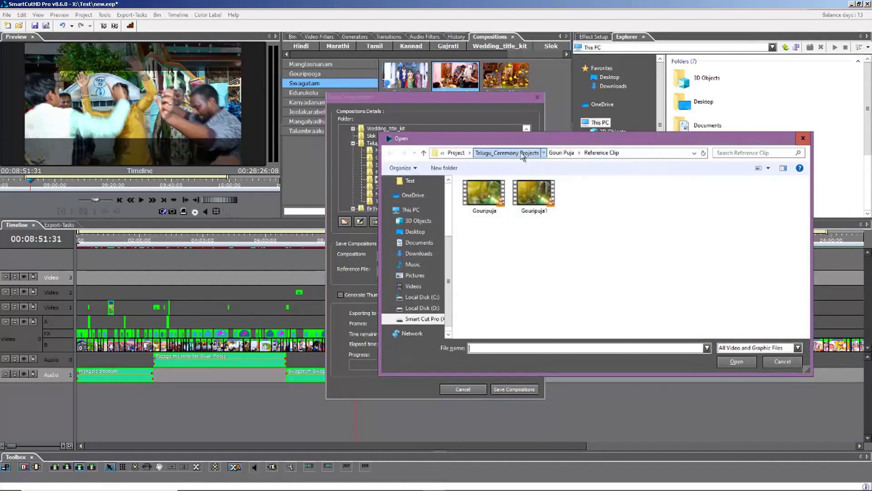
left_click(523, 156)
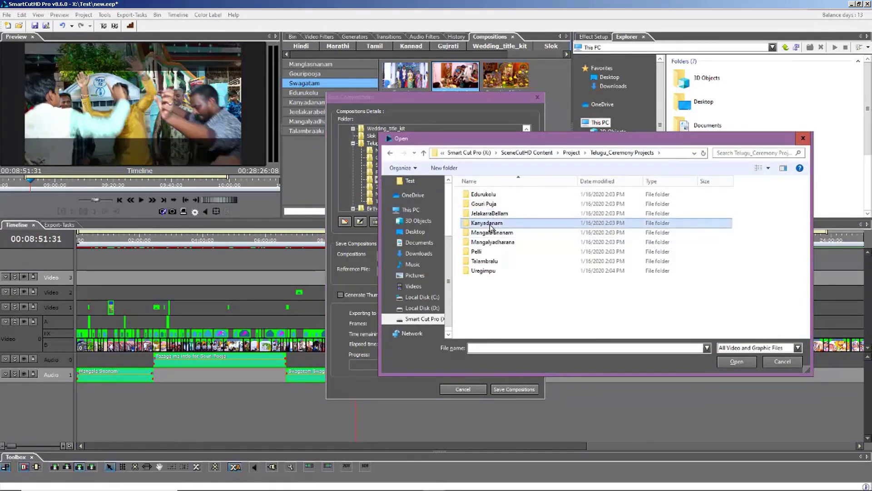
double_click(491, 226)
double_click(488, 213)
double_click(484, 204)
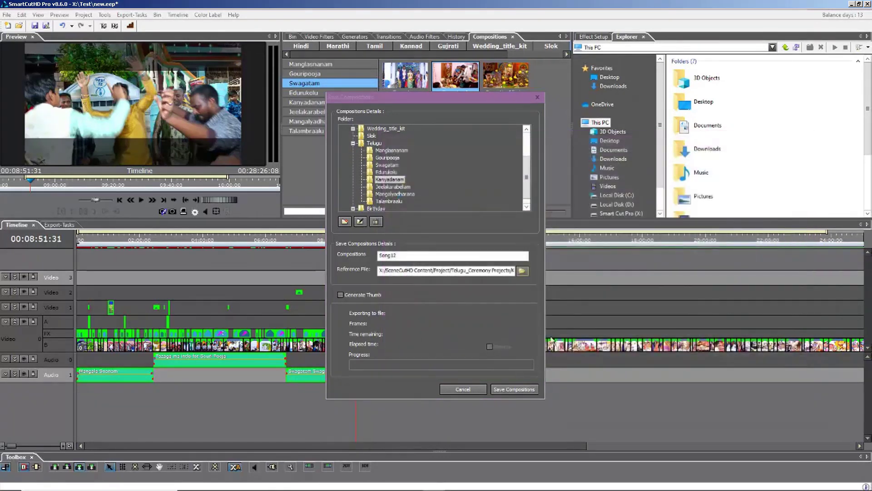
left_click(508, 390)
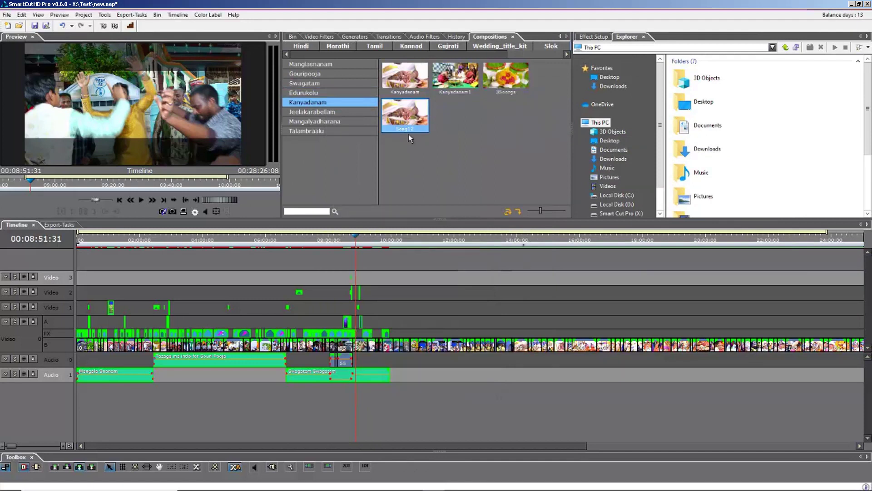
Delete everything from the timeline, return to 00:00:00:00, and make the Video 0 B track active
left_click(419, 311)
key("ctrl+a")
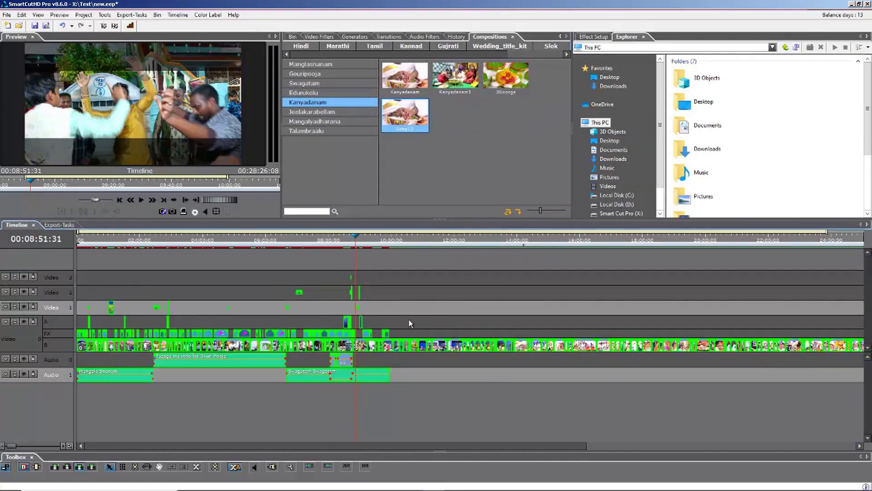
key("Delete")
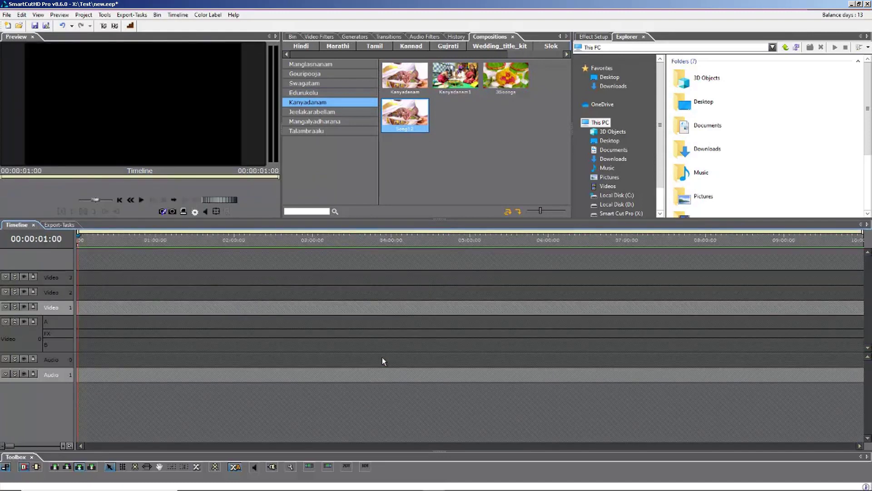
left_click_drag(81, 242, 65, 238)
left_click(59, 346)
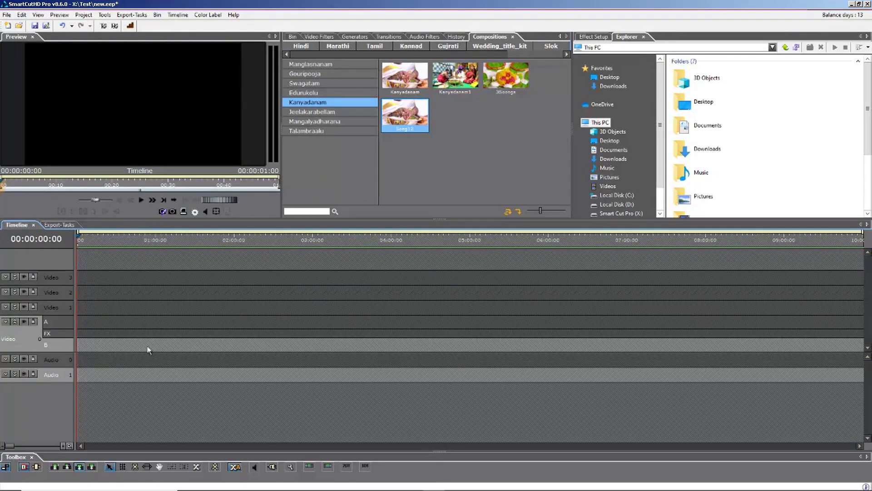
Place all the clips from the bin's My Folder onto the Video 0 B track, starting at 00:00:00:00
left_click(290, 38)
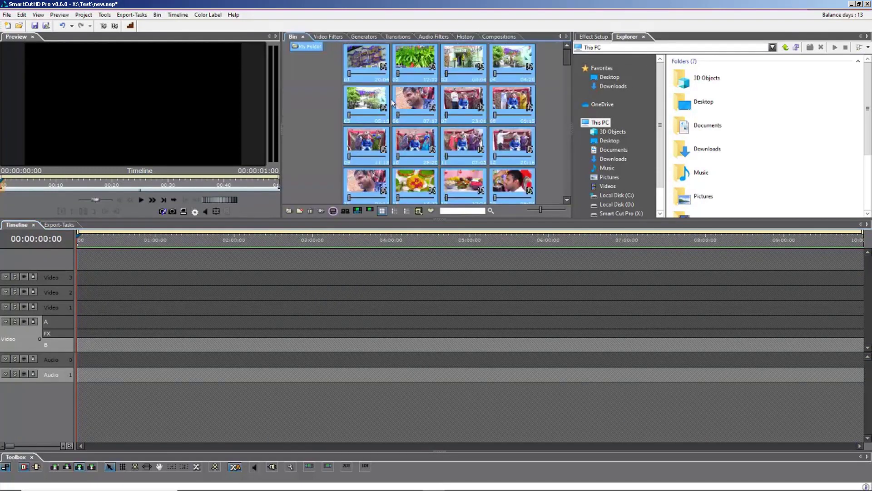
left_click(511, 115)
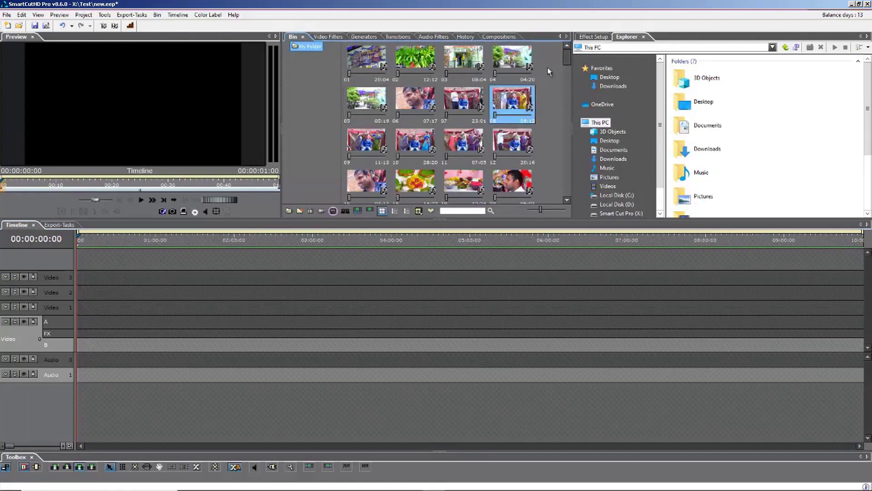
left_click_drag(568, 57, 566, 165)
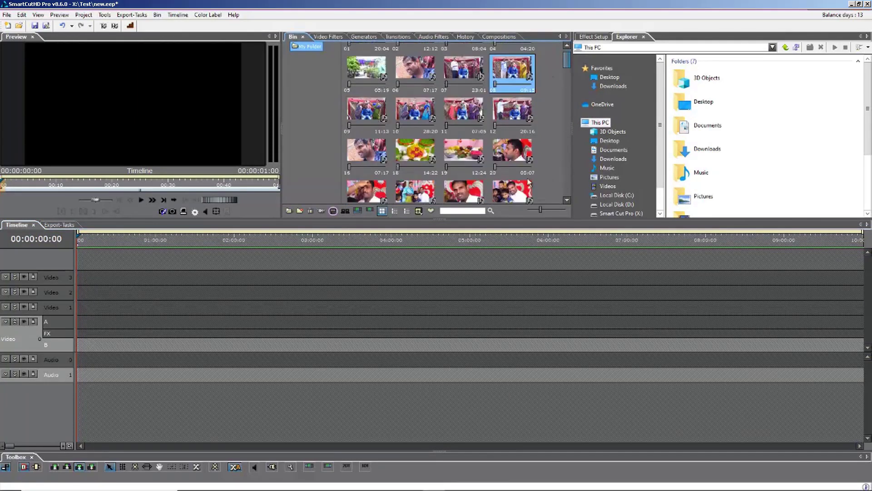
left_click(502, 152)
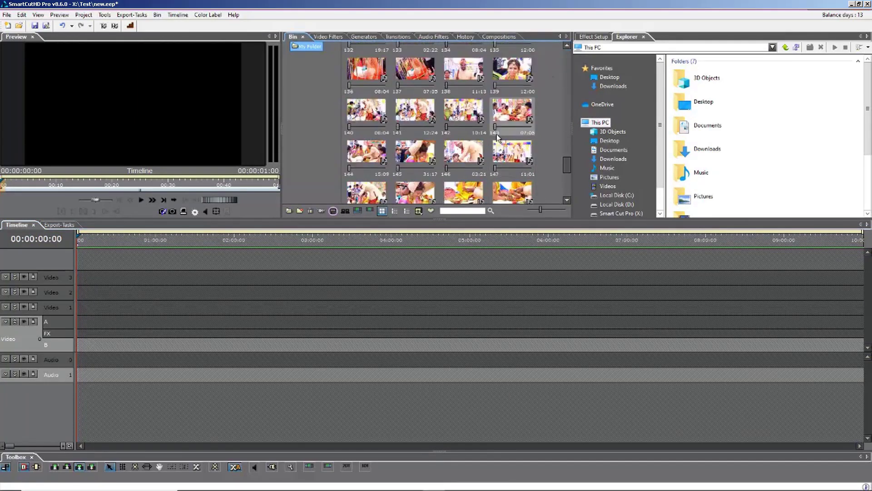
key("ctrl+a")
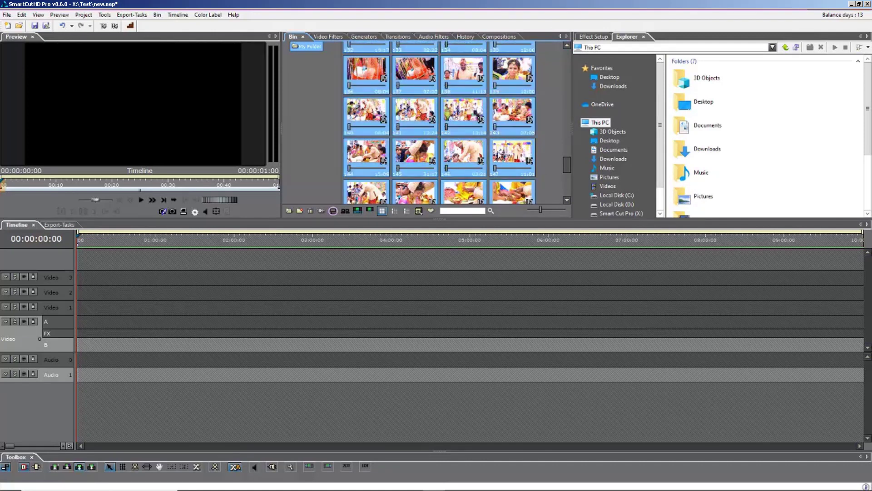
left_click_drag(368, 71, 160, 359)
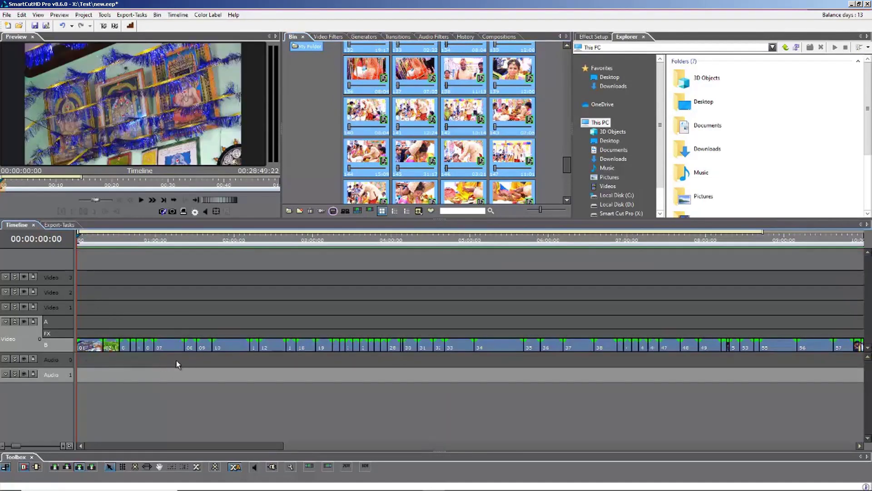
scroll(181, 358, "down", 2)
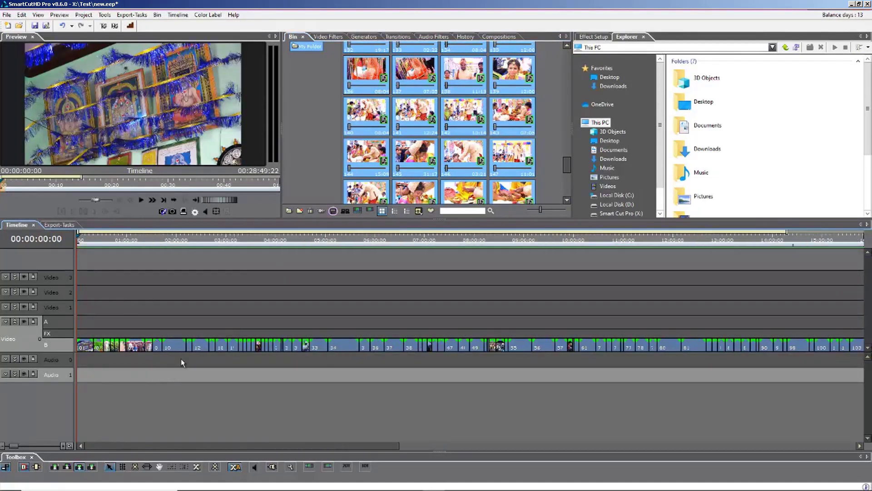
Apply the saved Song12 composition from the Kanyadanam folder to the clips on the timeline
scroll(182, 358, "down", 1)
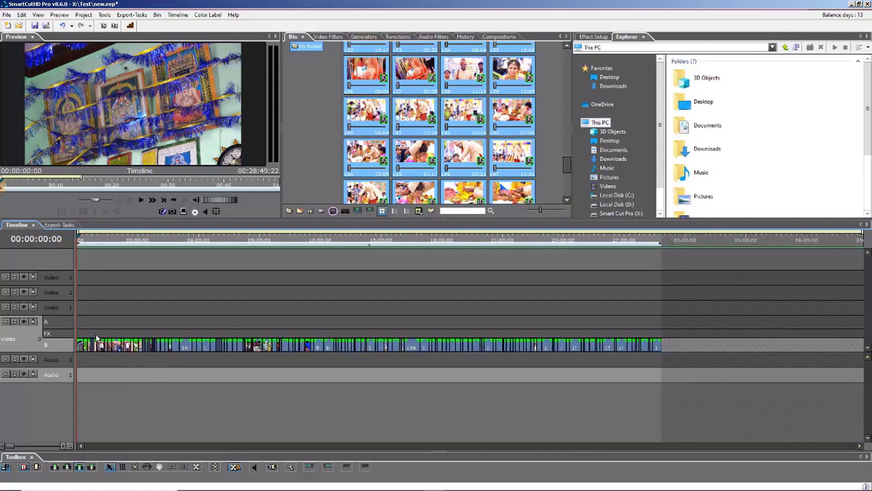
left_click(500, 36)
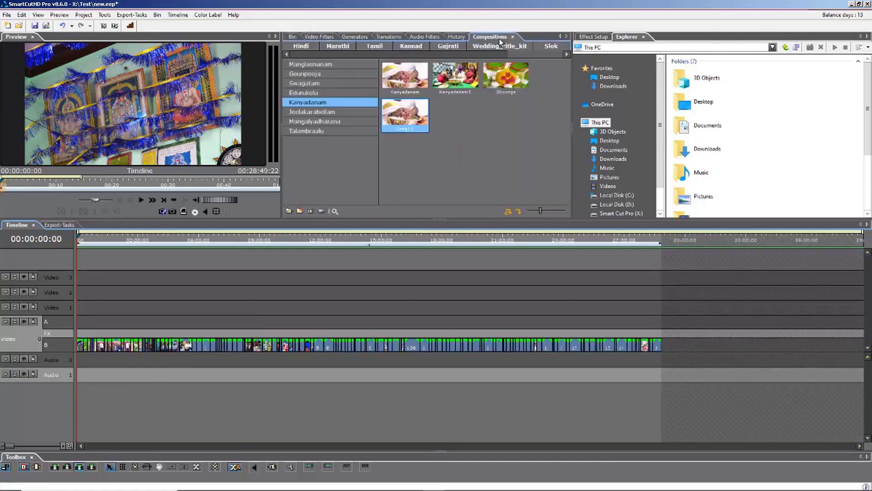
left_click(339, 108)
key("Up")
left_click(397, 114)
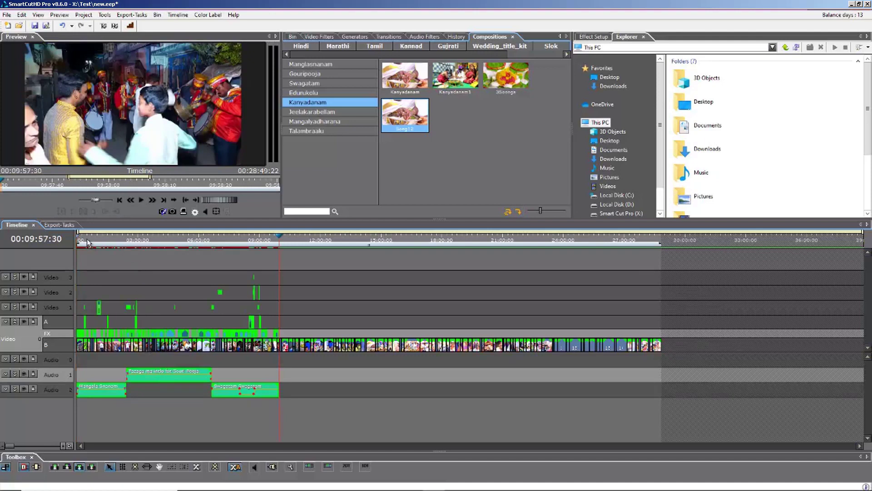
Review the applied composition's effects, overlays and songs at several points, and return to 00:00:00:00
left_click_drag(80, 237, 112, 237)
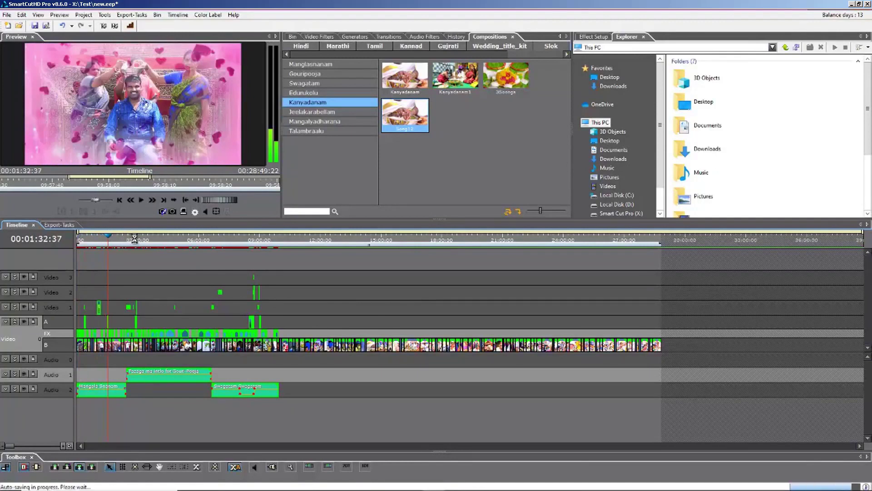
left_click(134, 238)
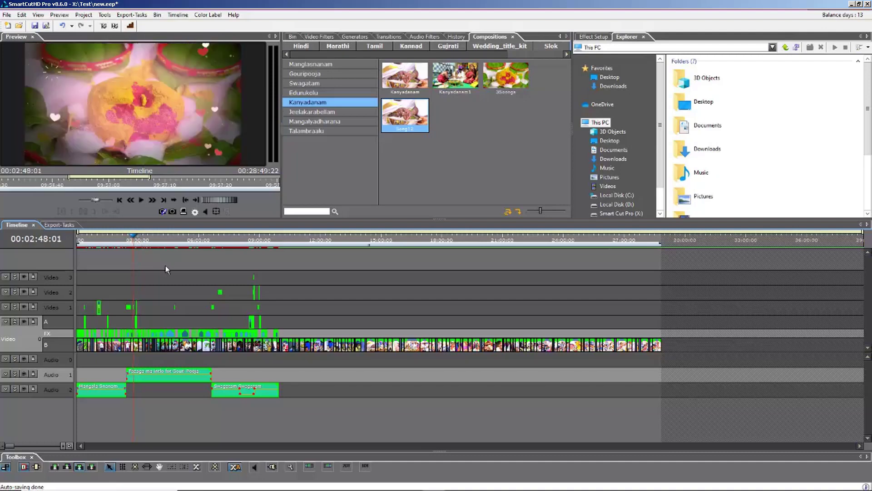
scroll(200, 306, "up", 3)
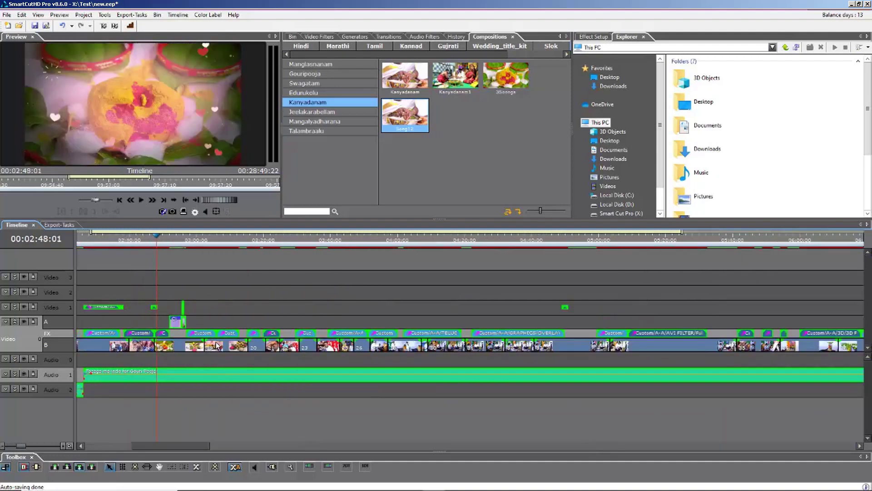
left_click(184, 239)
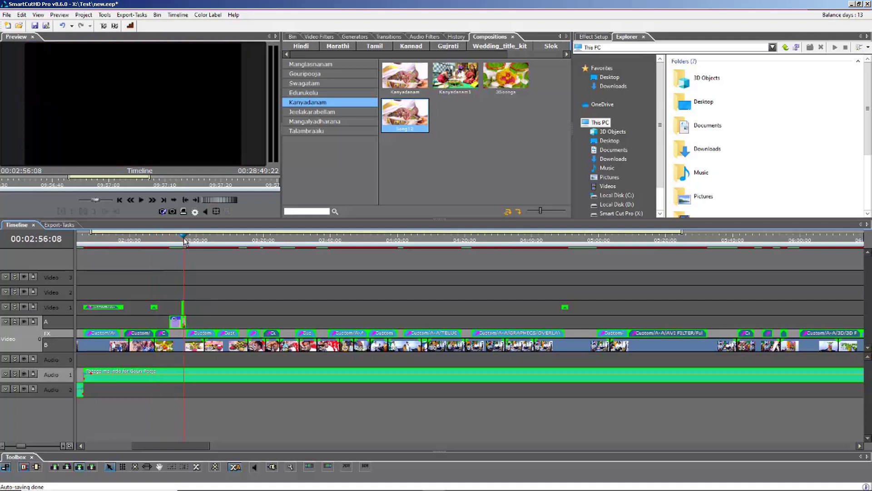
key("space")
left_click_drag(193, 241, 237, 244)
left_click_drag(256, 245, 292, 250)
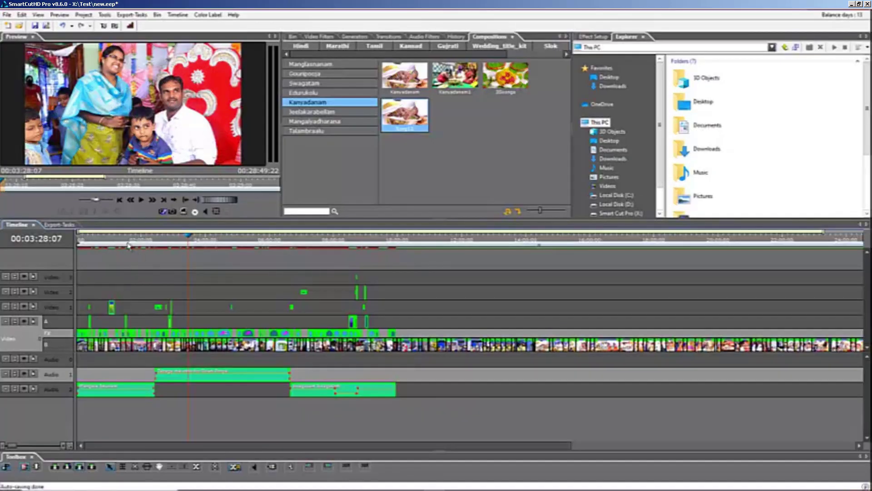
left_click_drag(128, 242, 82, 243)
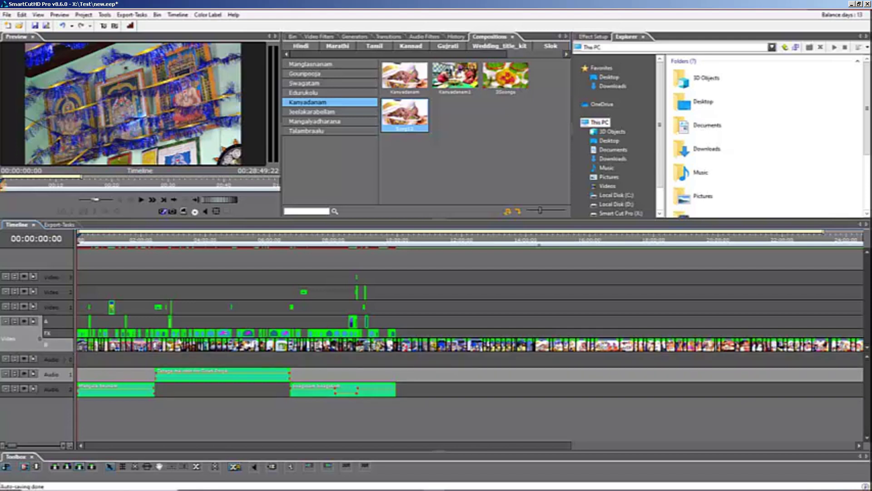
scroll(133, 310, "down", 2)
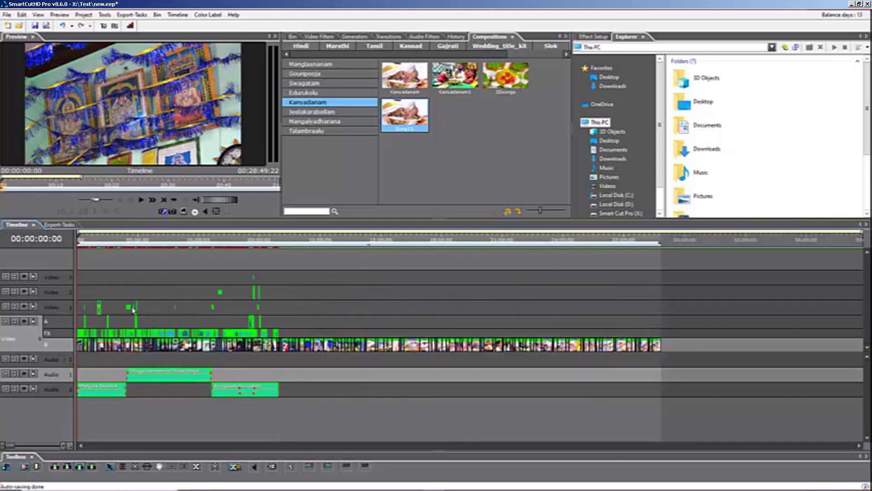
Import all the timeline clips of the project HD_Prewedding_Teaser With Hightlight_final 02 into the bin
left_click(292, 37)
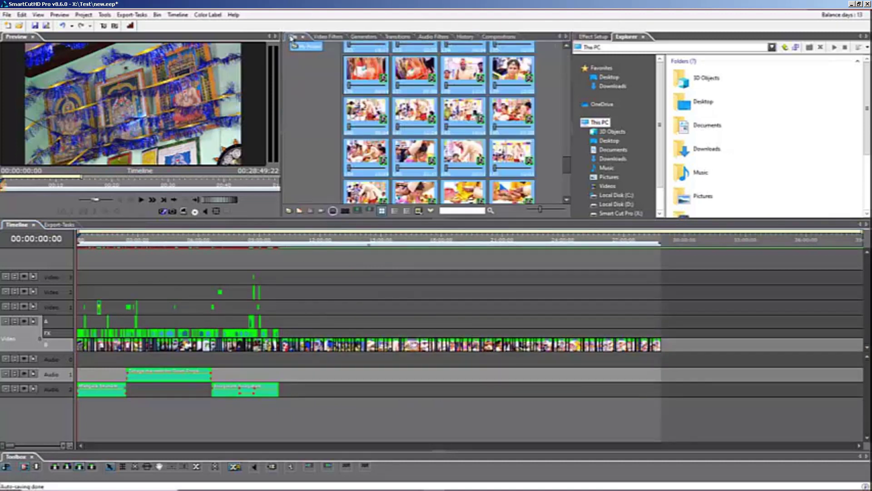
left_click(313, 80)
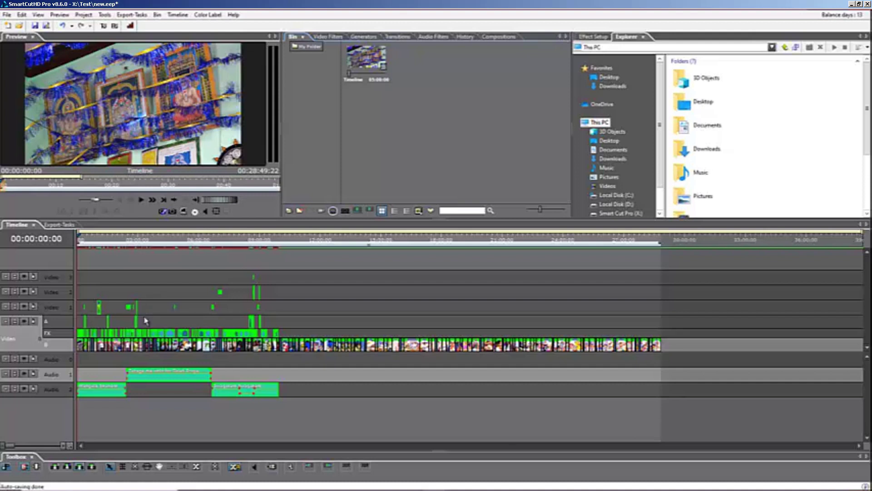
right_click(421, 122)
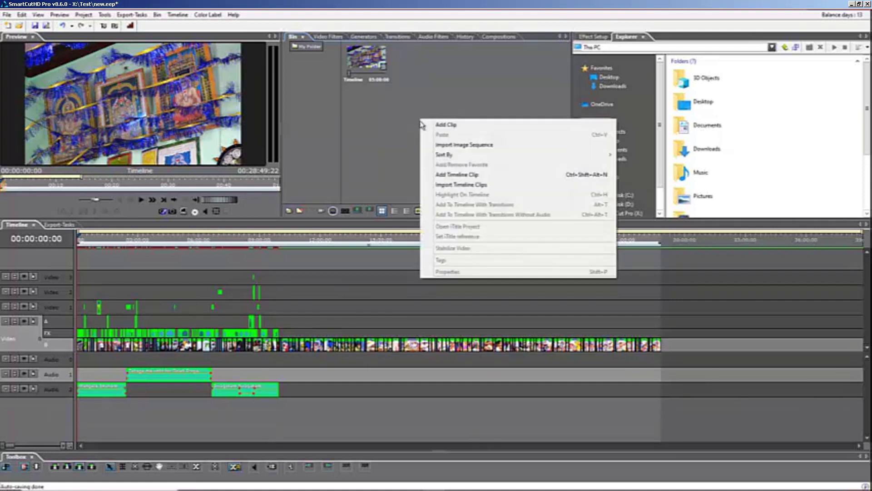
left_click(463, 185)
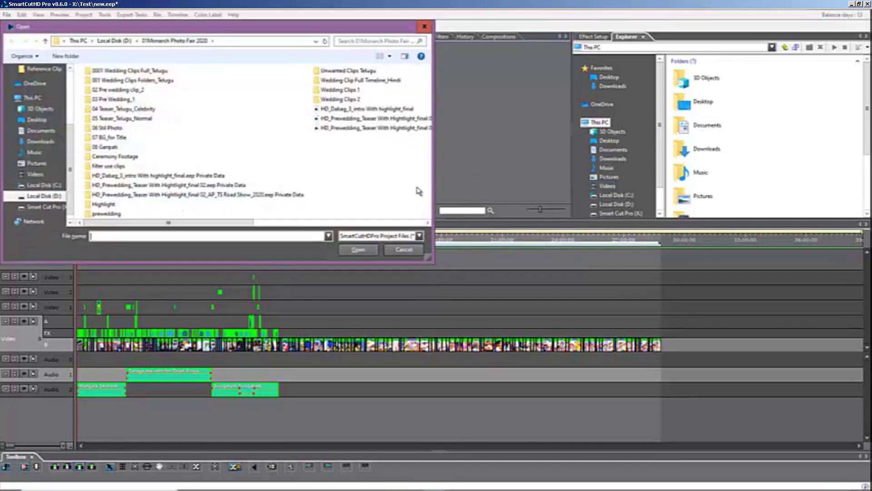
left_click(341, 120)
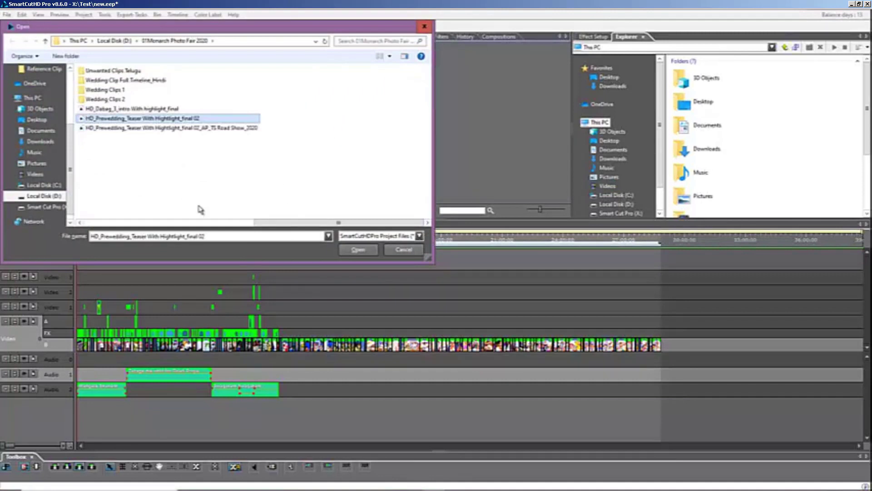
left_click(357, 250)
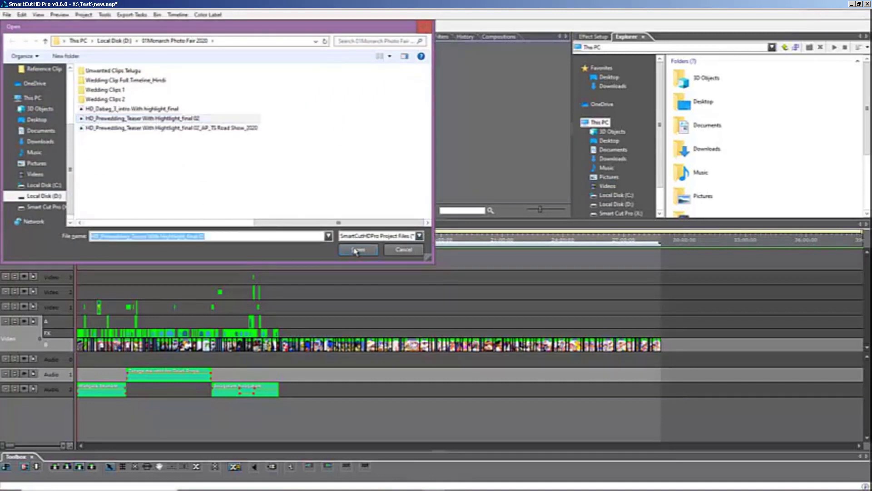
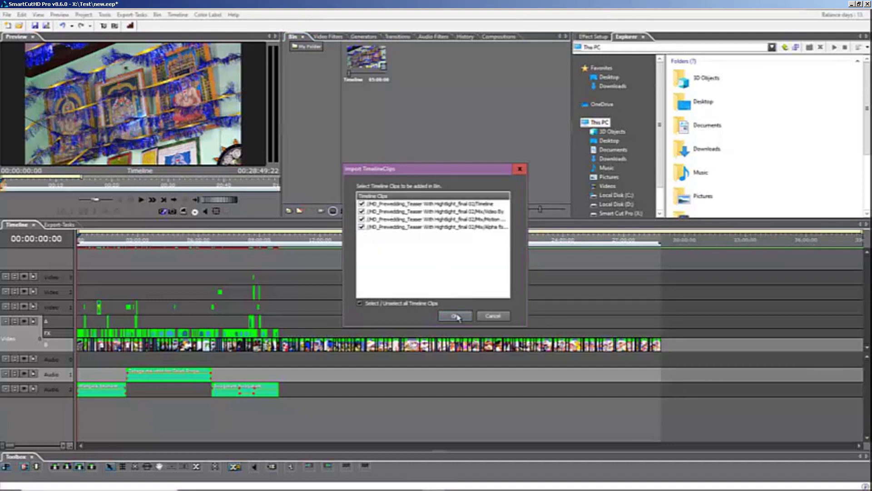
left_click(455, 316)
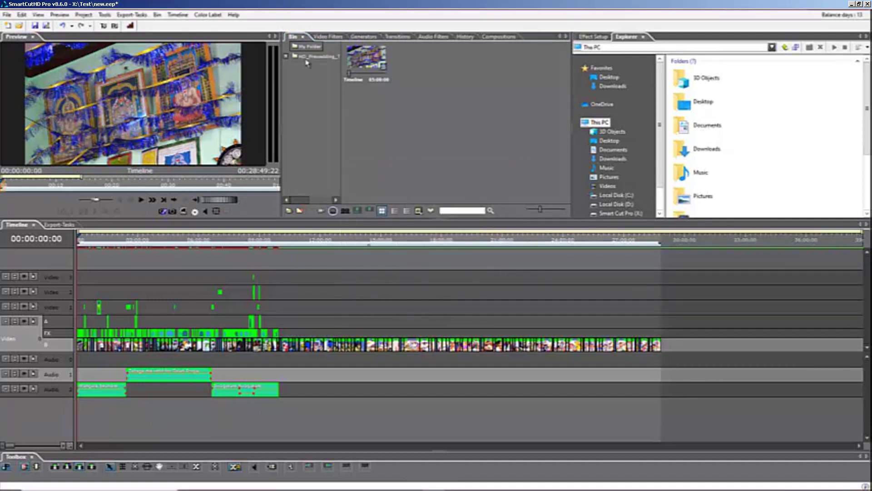
Insert the imported prewedding project's main timeline clip at the start of the Video 0 B track, ahead of the wedding clips
left_click(286, 56)
left_click(318, 56)
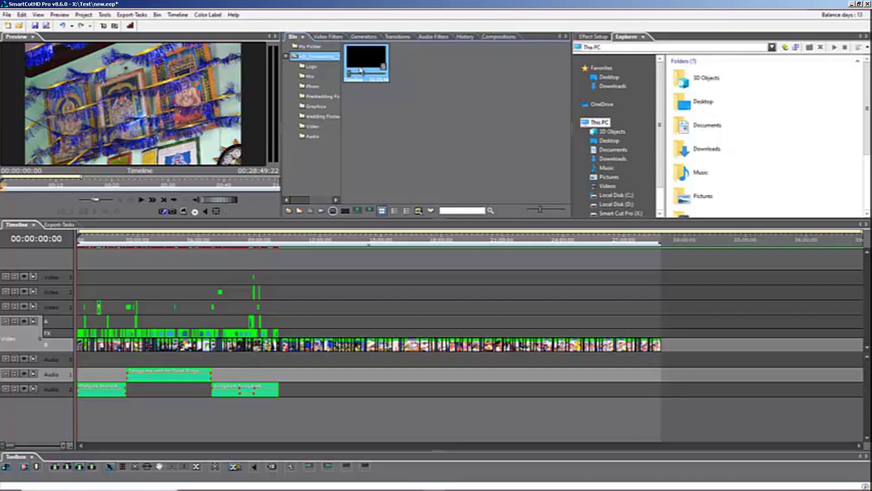
left_click_drag(374, 58, 76, 344)
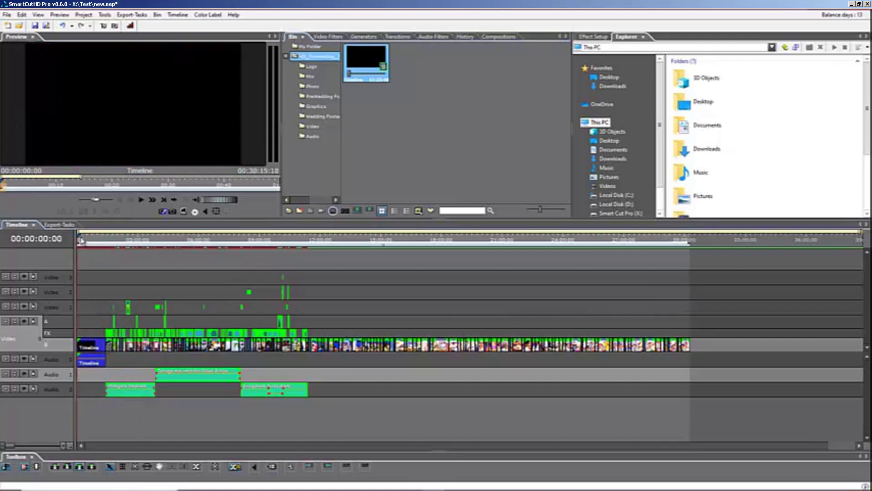
left_click_drag(80, 240, 89, 246)
key("Home")
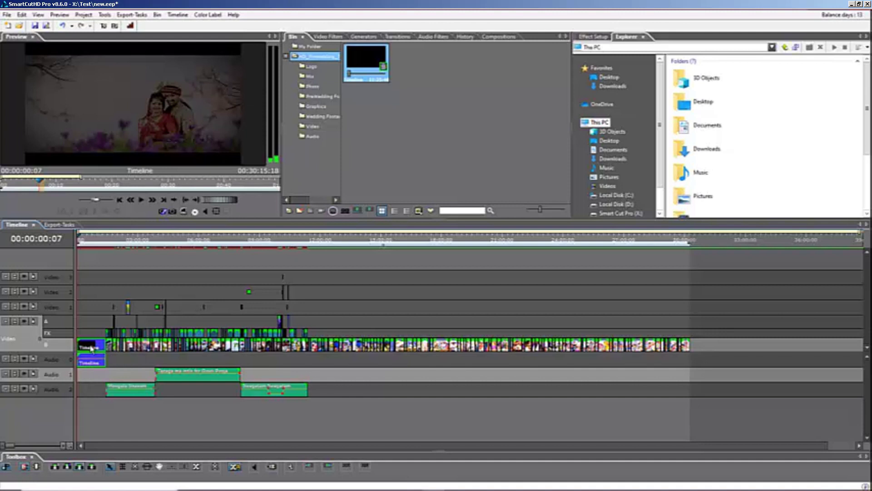
Open the inserted prewedding timeline clip and expand its motionposter, Video 1, Video 2 and Video 3 tracks
double_click(92, 348)
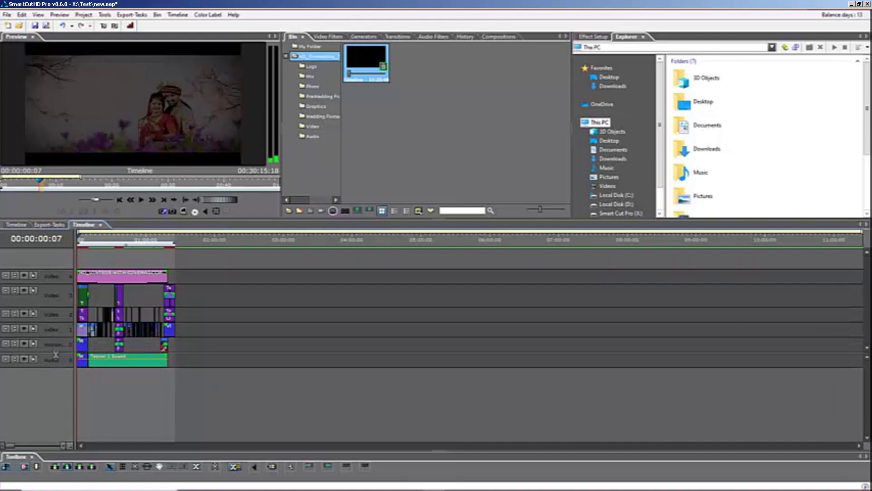
scroll(127, 344, "up", 2)
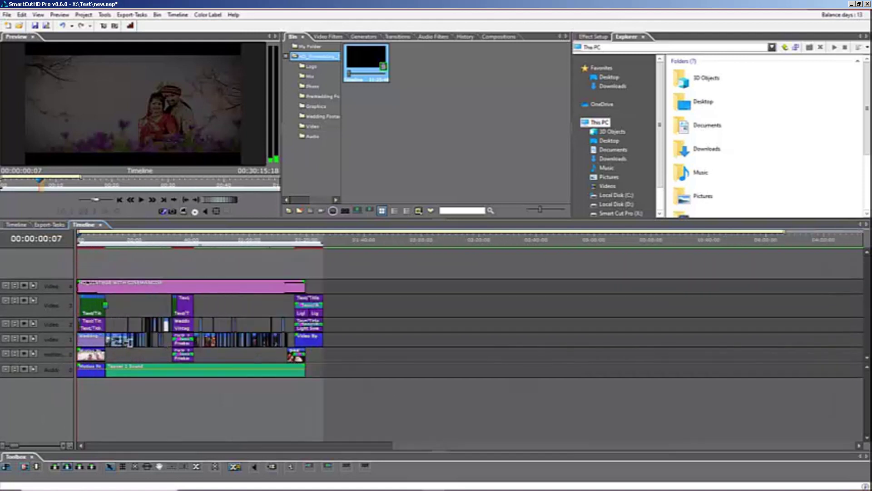
scroll(126, 346, "up", 2)
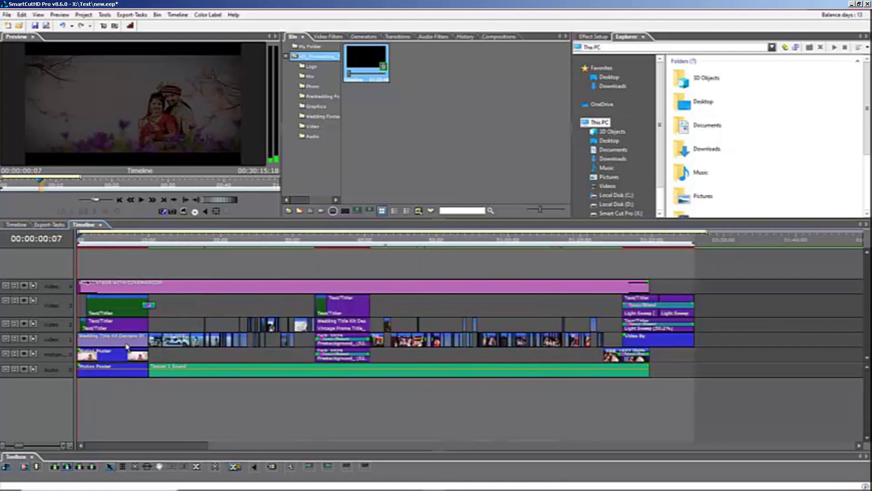
scroll(127, 346, "up", 1)
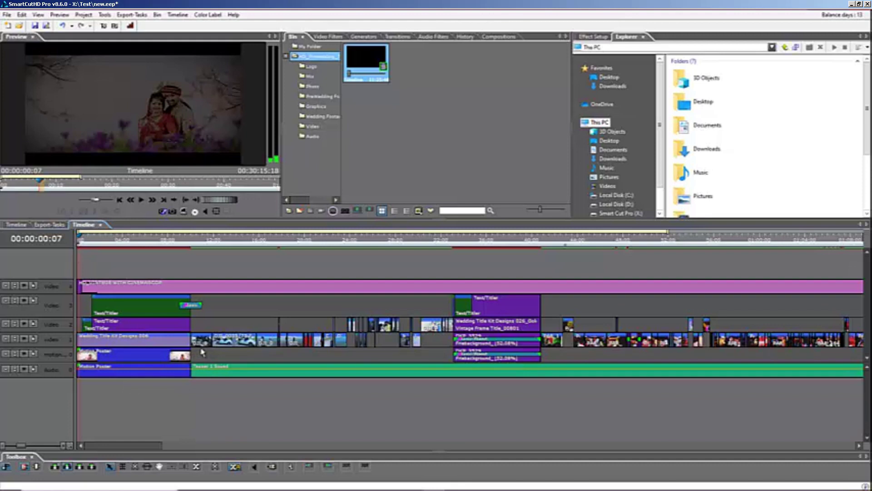
left_click(18, 353)
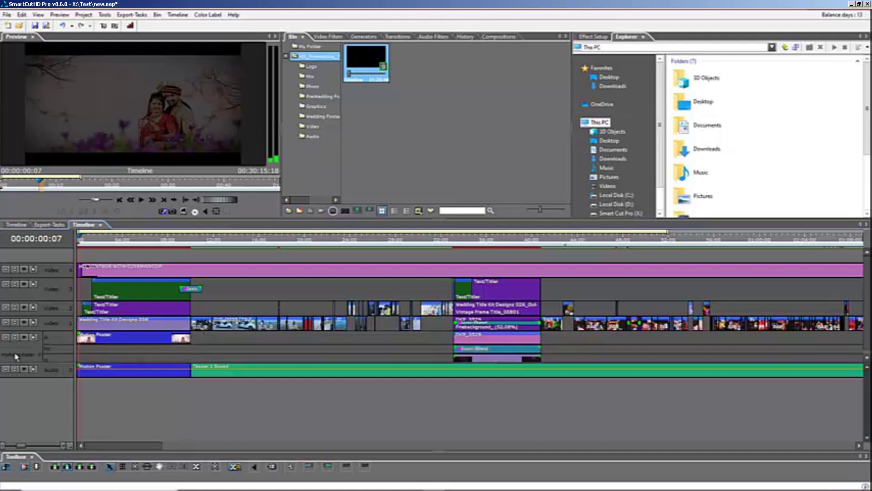
left_click(16, 323)
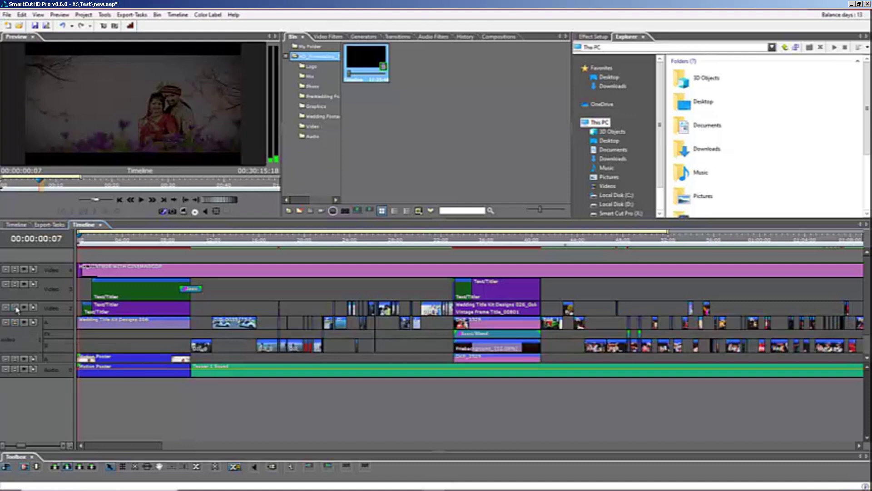
left_click(15, 307)
left_click(16, 285)
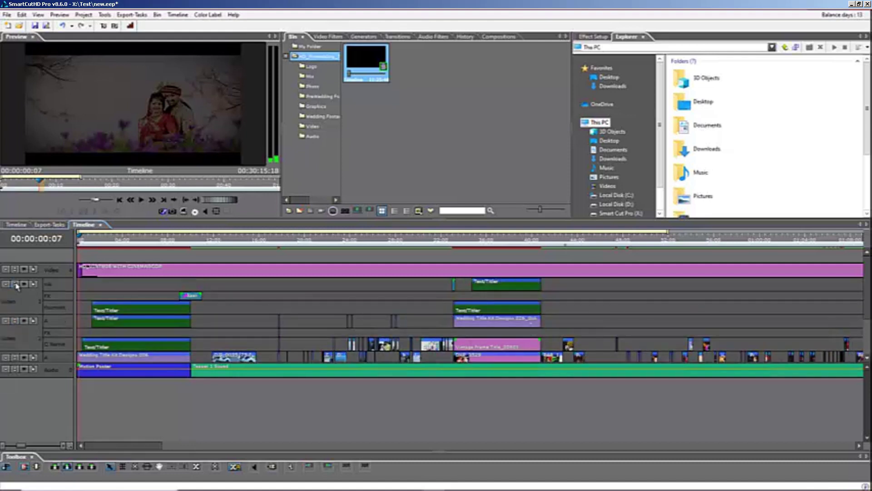
Preview the opening title at 00:00:05:05 and examine its design, motion poster and name text layers
left_click_drag(107, 244, 135, 246)
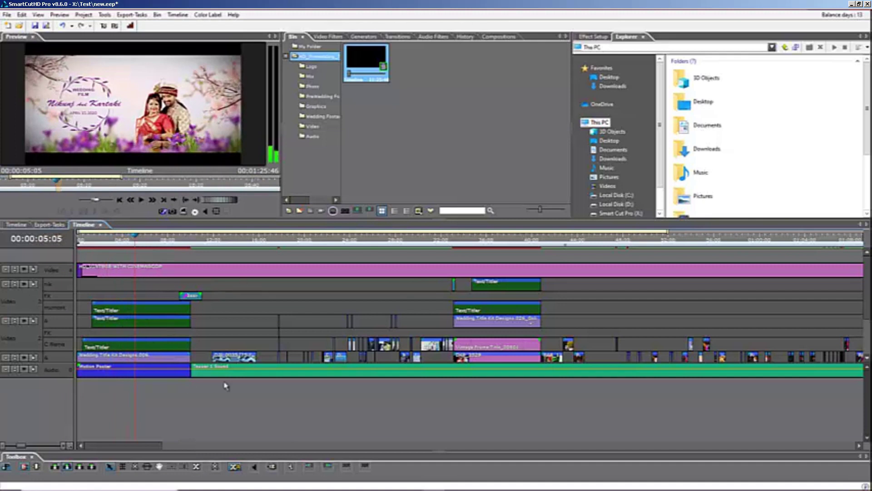
left_click_drag(867, 283, 867, 318)
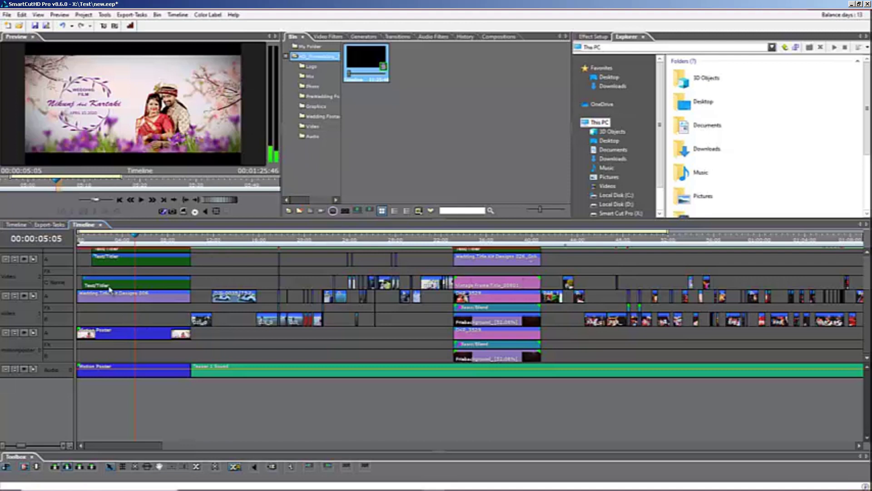
left_click(130, 294)
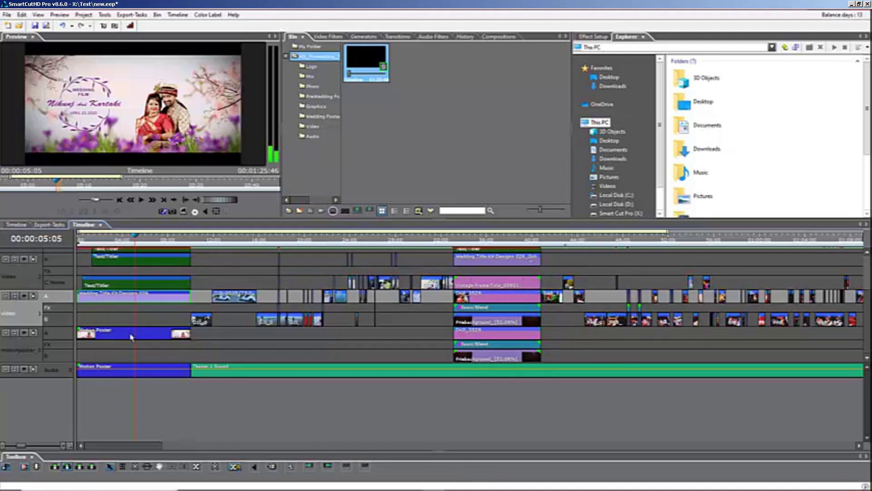
left_click(131, 337)
left_click(123, 285)
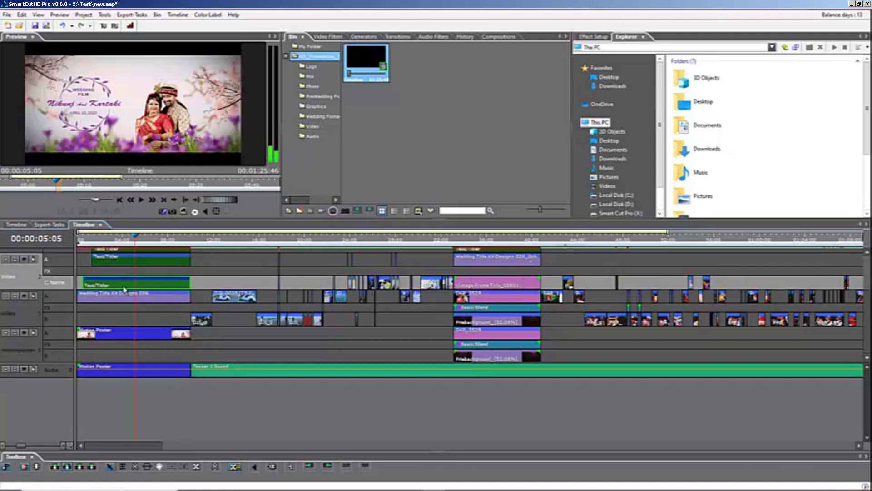
Replace both names in the opening title's name text clip with the new couple's first names and play back the title
left_click(17, 303)
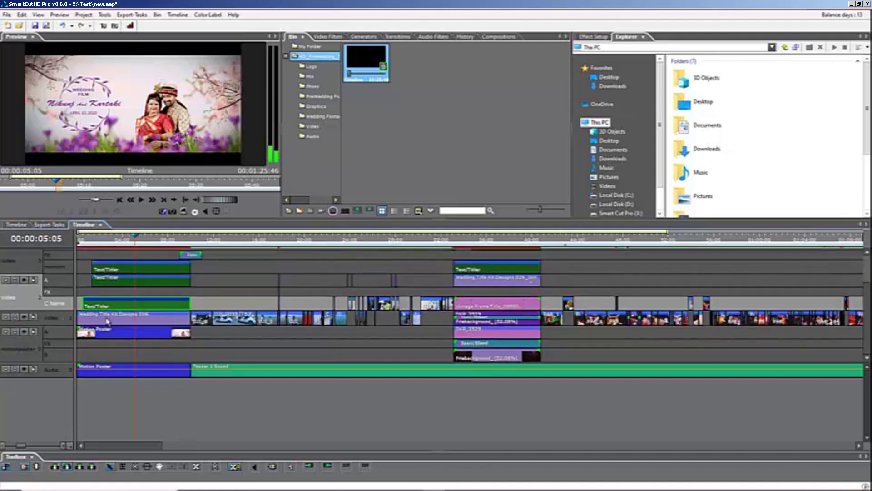
left_click(130, 245)
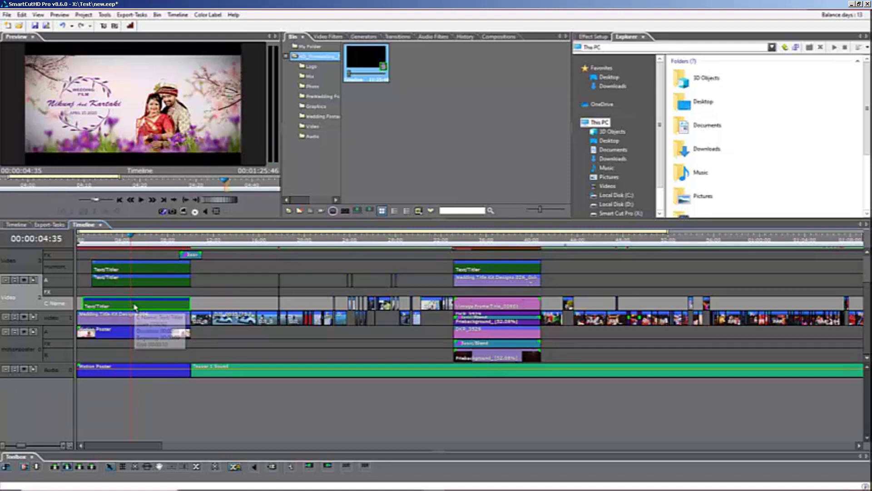
double_click(134, 306)
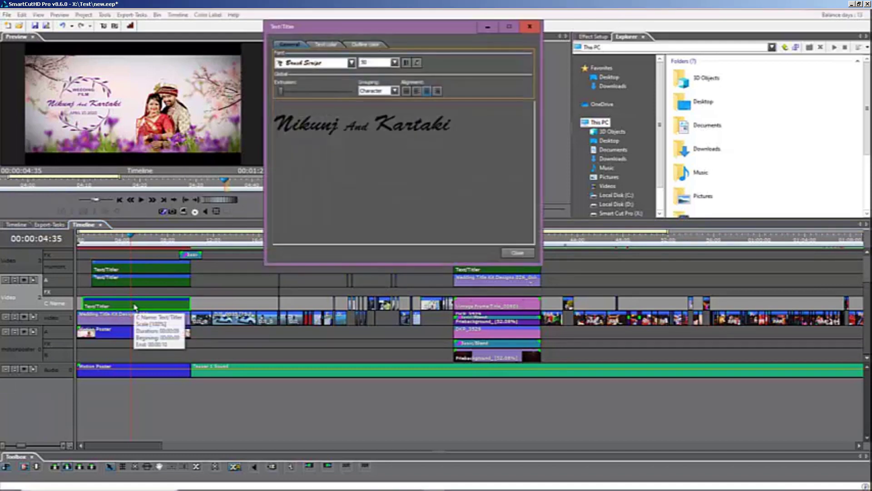
left_click_drag(339, 127, 253, 137)
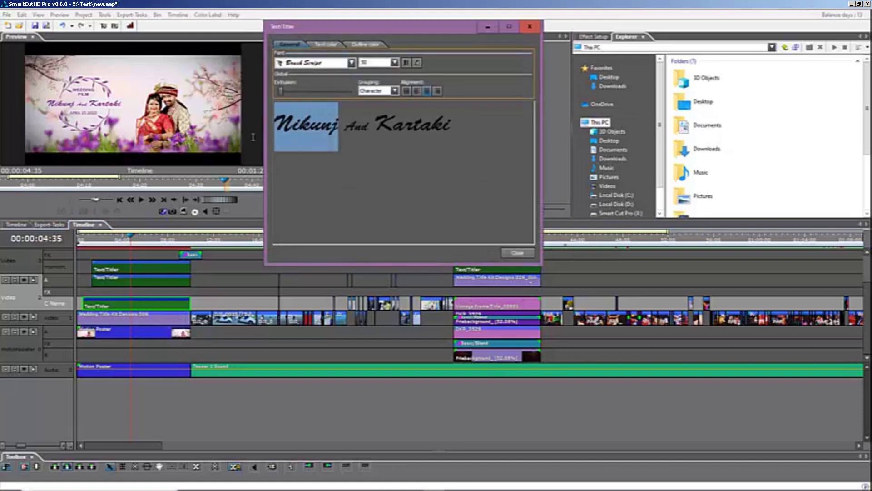
type("agdish")
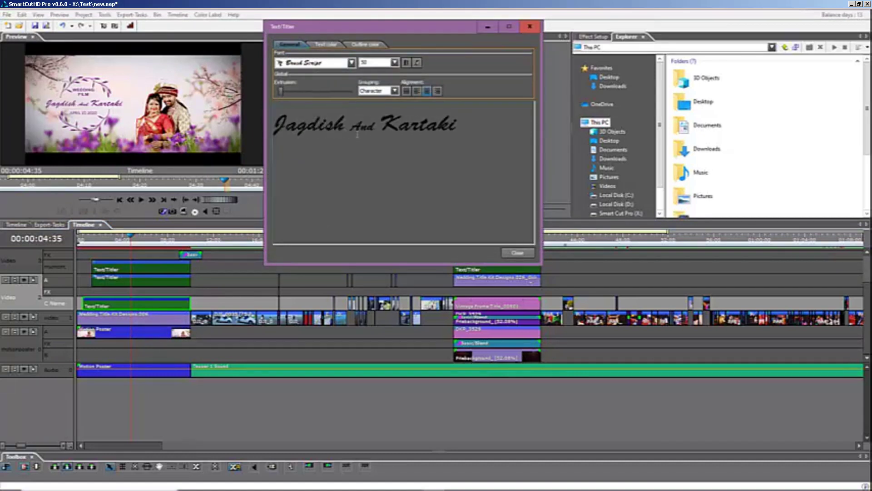
left_click_drag(387, 130, 461, 126)
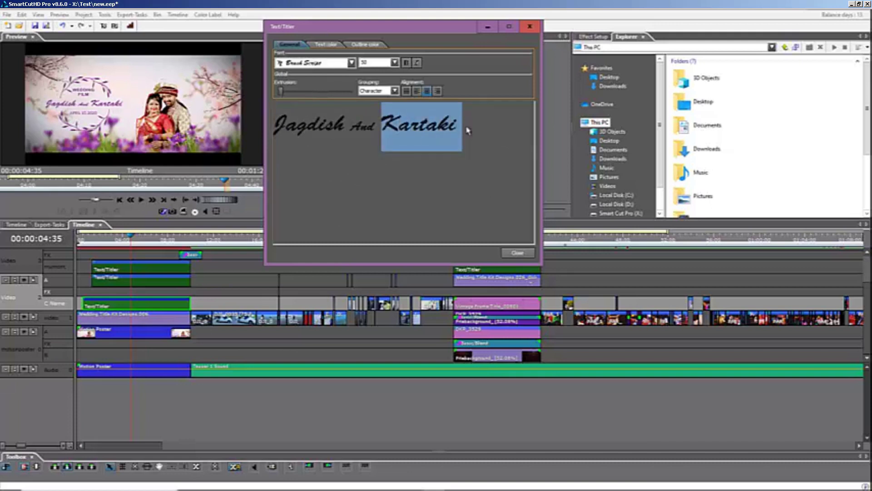
type("Nandini")
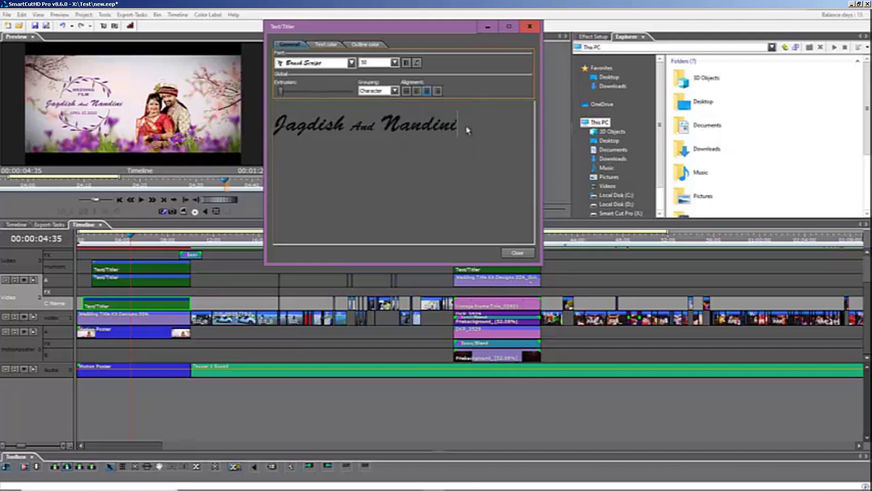
left_click(517, 253)
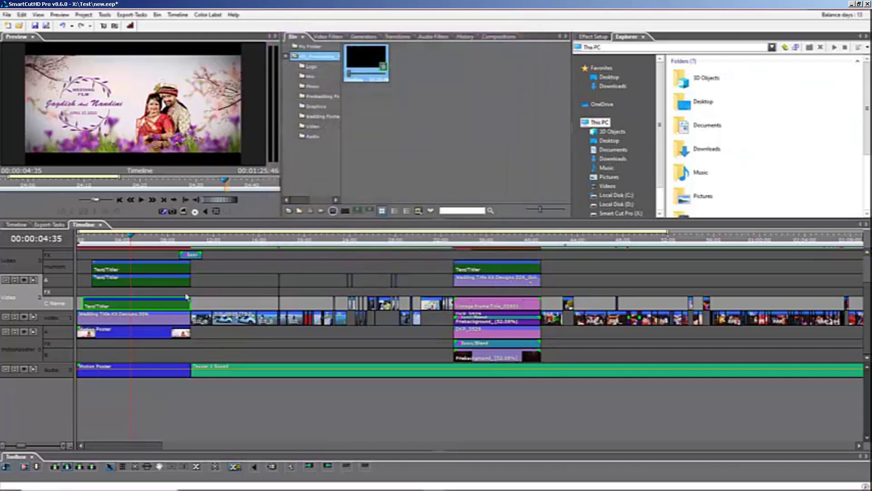
left_click(109, 243)
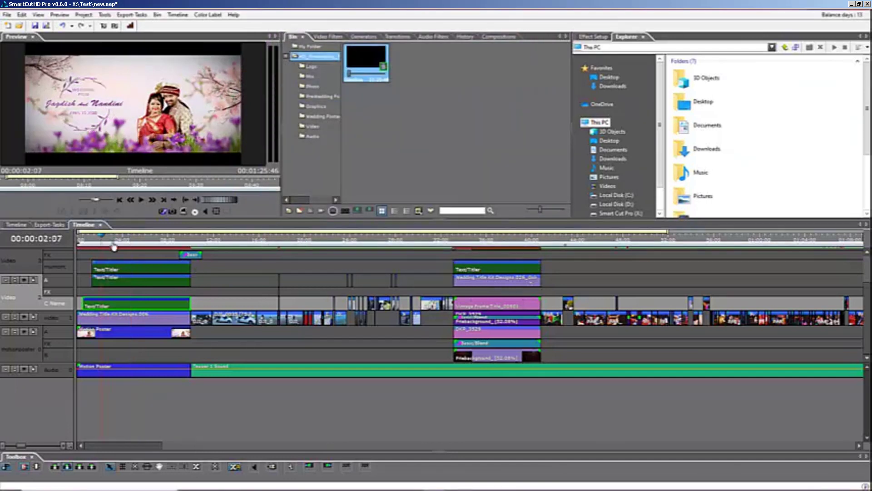
key("space")
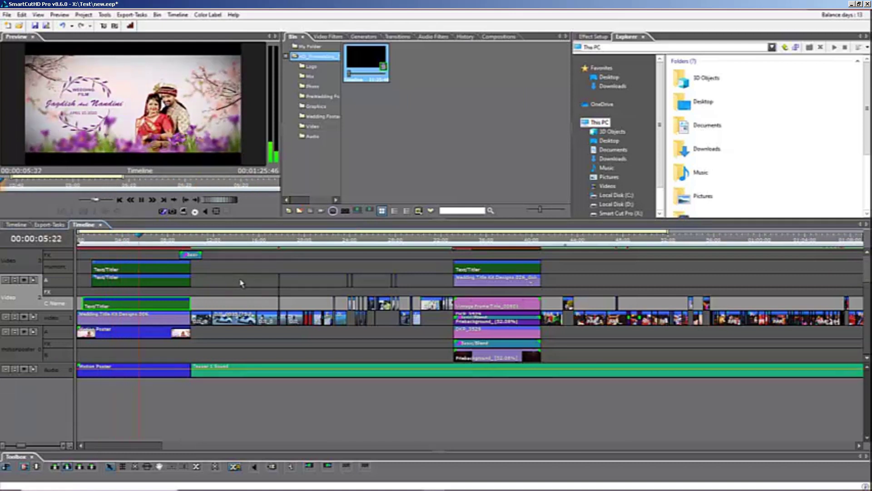
key("space")
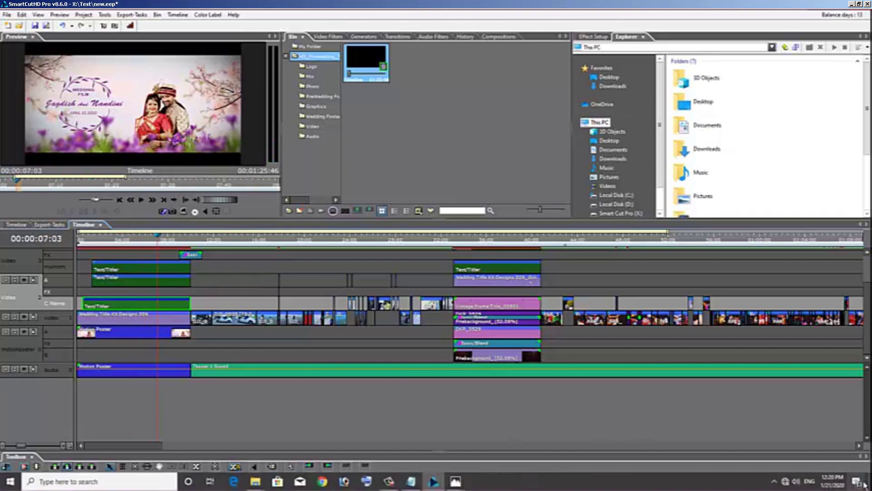
Switch the keyboard input language to Telugu and re-enter the groom's first name in the opening title in Telugu script
left_click(809, 484)
left_click(792, 432)
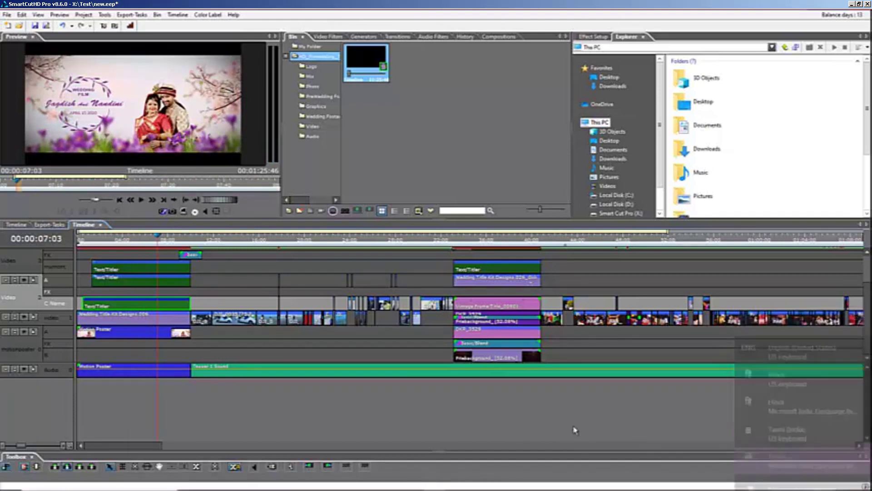
double_click(139, 305)
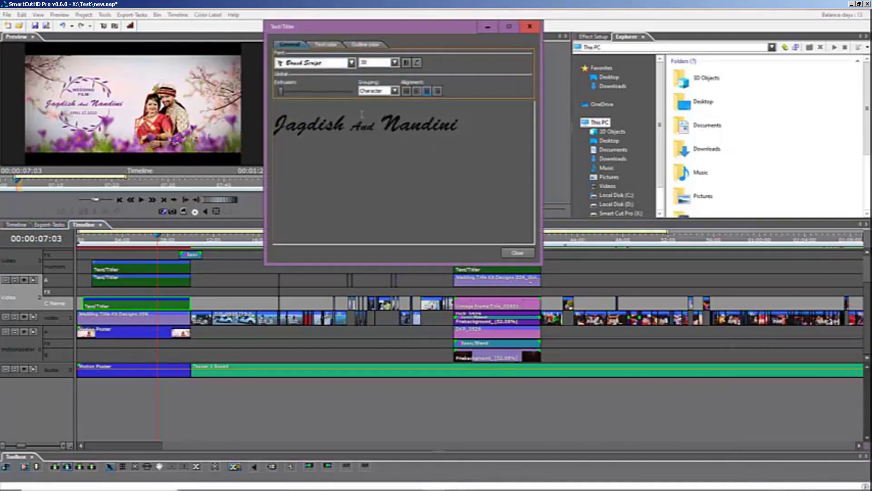
left_click_drag(344, 132, 249, 131)
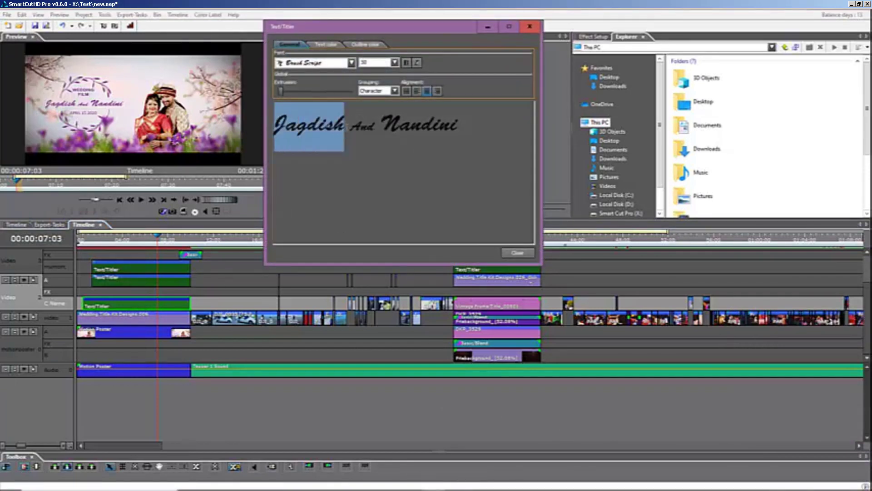
type("jagadi")
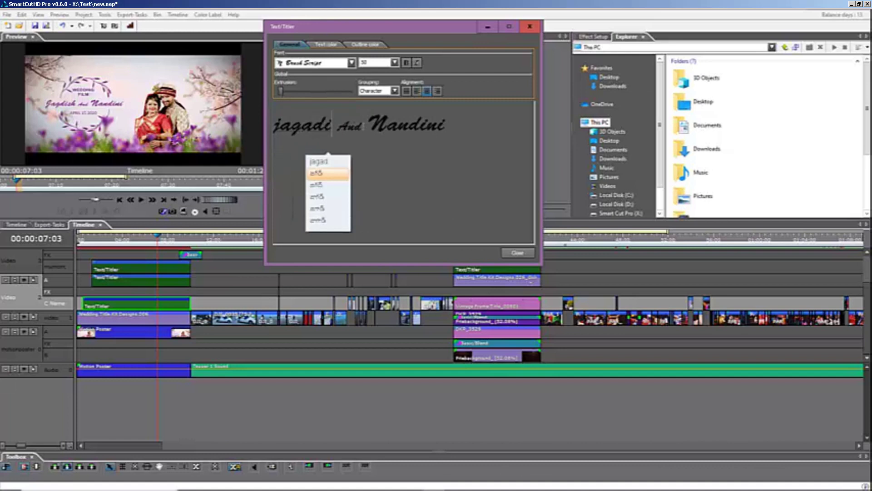
type("sh")
left_click(356, 172)
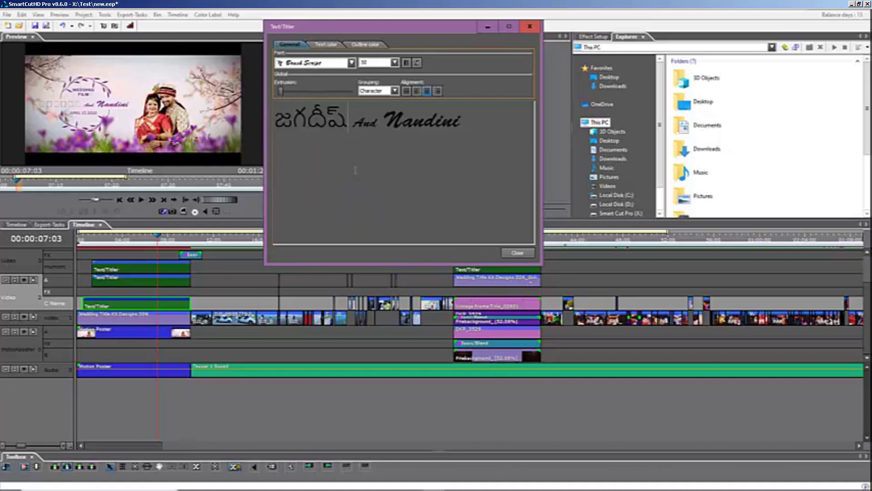
Set the Telugu name's font to bold Microsoft New Tai Lue and play back the opening title
left_click_drag(348, 119, 271, 120)
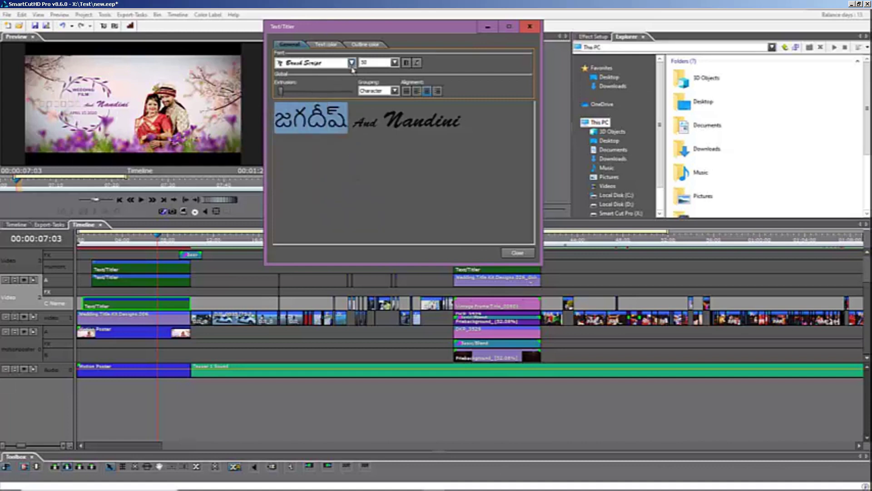
left_click(352, 63)
left_click_drag(352, 117, 358, 183)
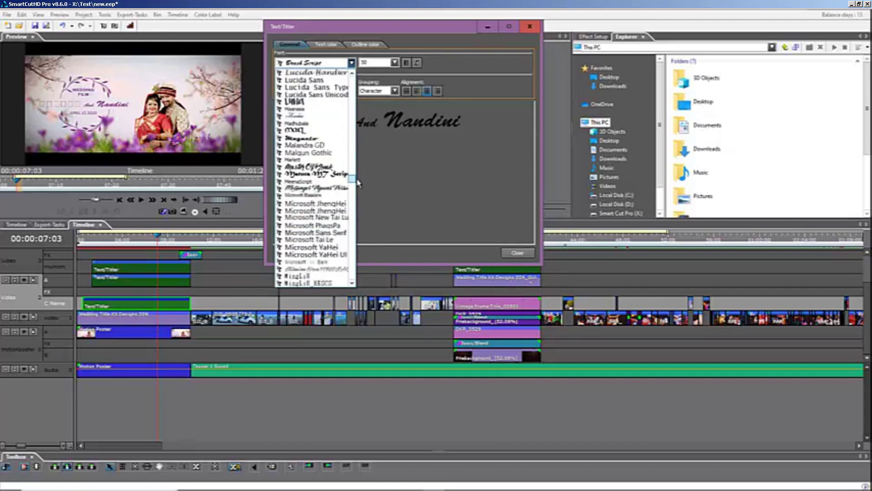
left_click(316, 217)
left_click(406, 64)
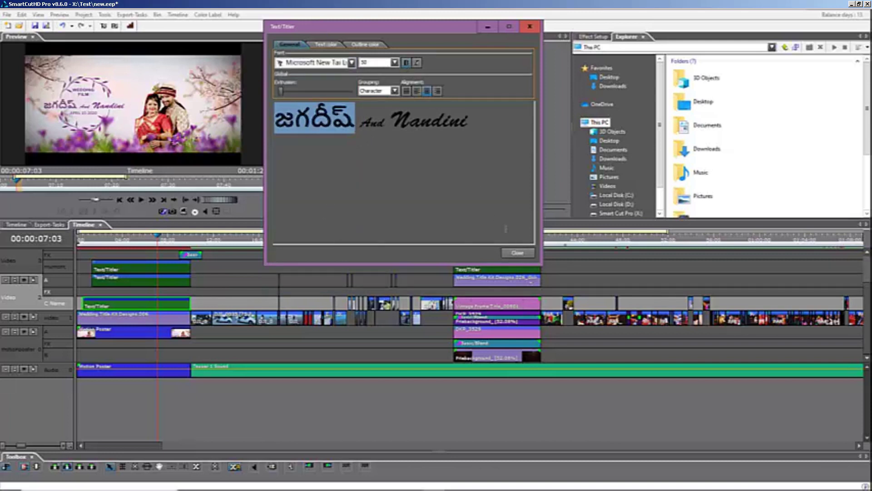
left_click(518, 253)
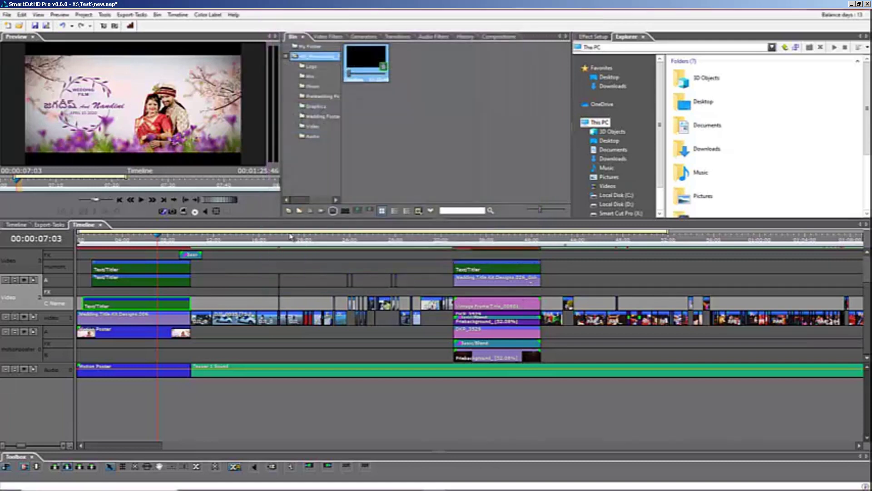
left_click(106, 242)
key("space")
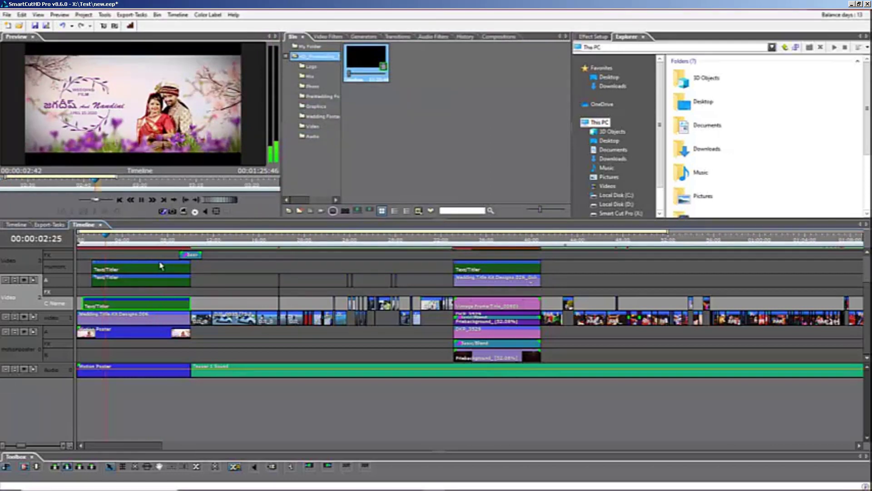
key("space")
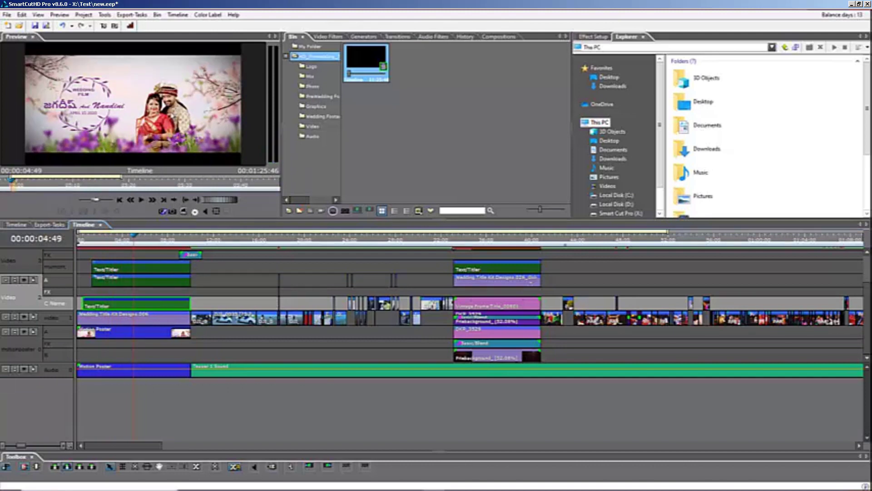
Replace the second couple photo in the bin with Couple01 from 01Monarch Photo Fair 2020's still photo folder, and display that folder as thumbnails
left_click(314, 90)
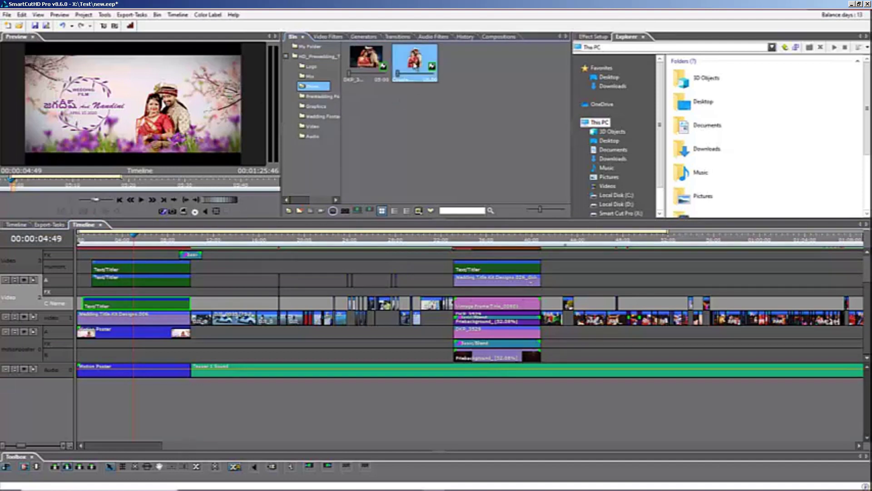
left_click(617, 204)
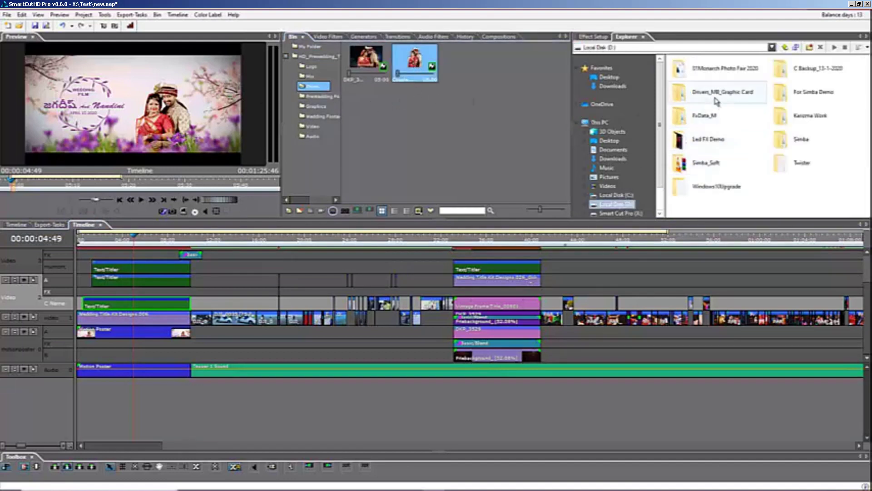
double_click(716, 68)
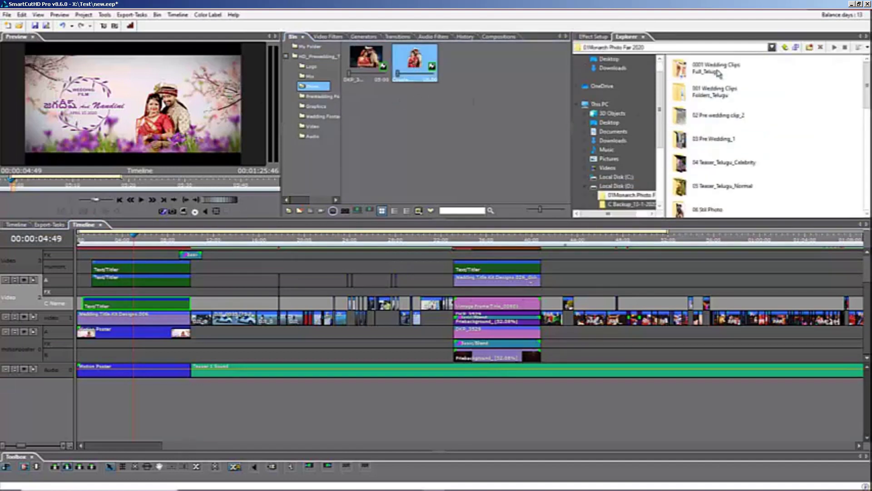
double_click(707, 210)
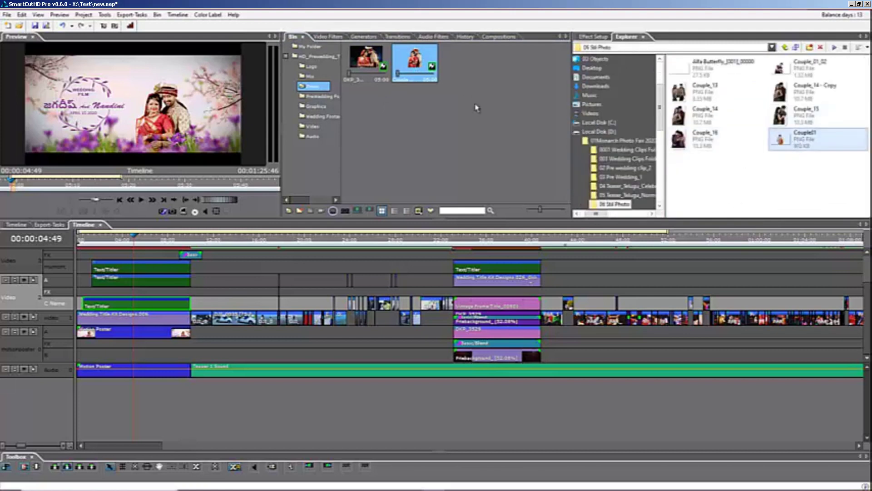
left_click(802, 135)
left_click_drag(809, 139, 423, 62)
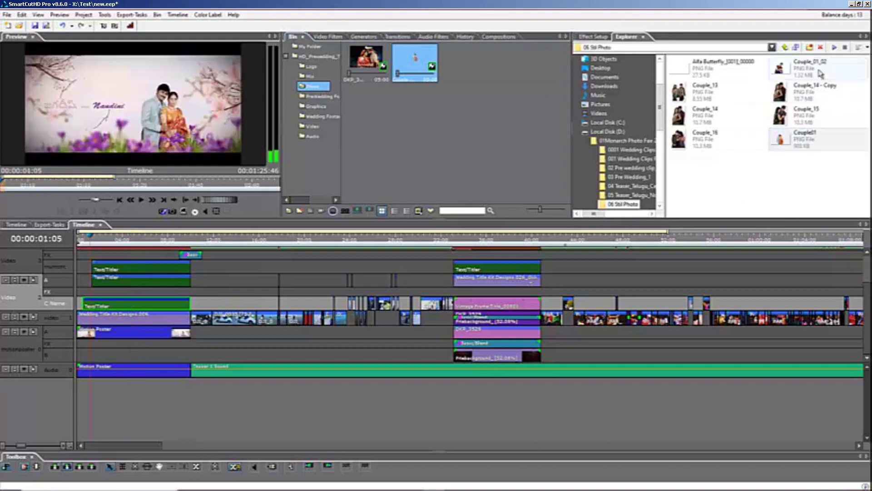
left_click(865, 48)
left_click(821, 75)
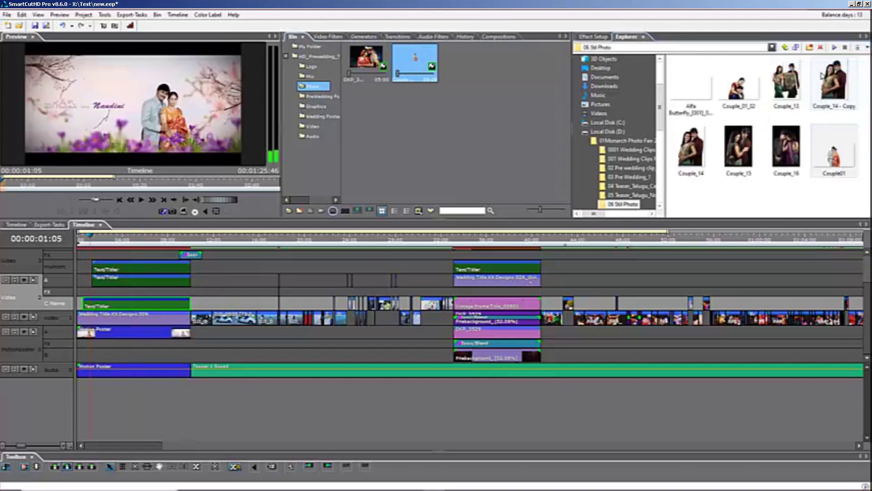
Play the teaser from the opening title into the clips and park the playhead at 00:00:14:00 on the car shot
left_click_drag(101, 243, 132, 253)
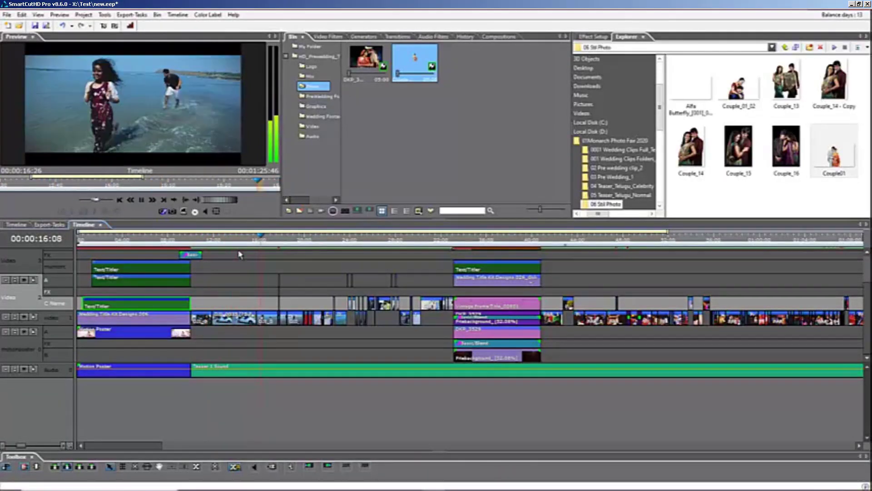
key("space")
left_click_drag(202, 242, 235, 248)
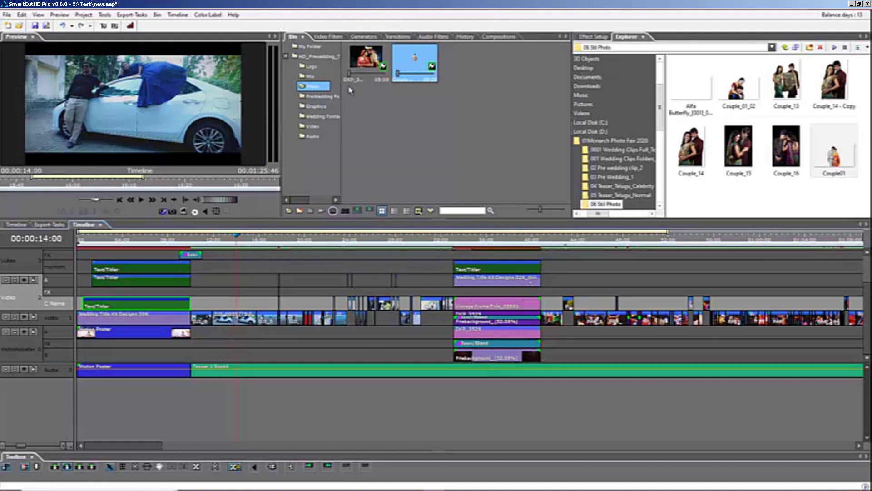
Display the custom video filters and browse the Overlays categories from Cinematic Lights through Movie Colour to Demo
left_click(332, 38)
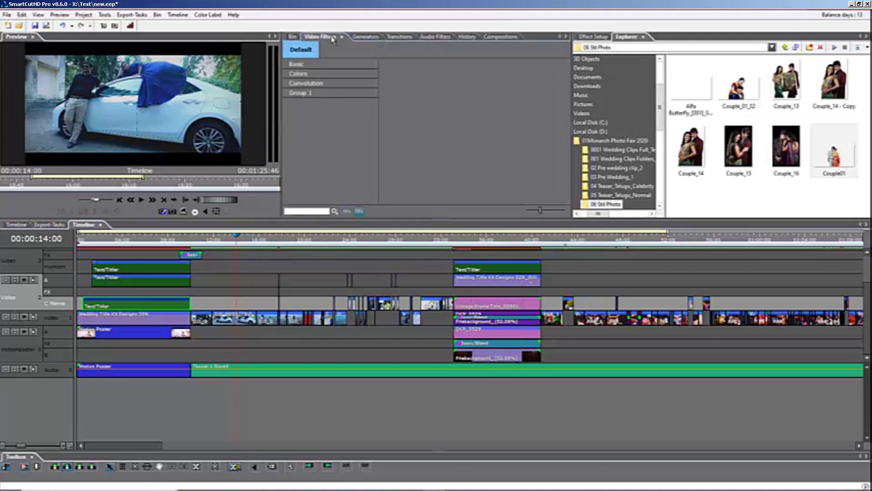
left_click(348, 211)
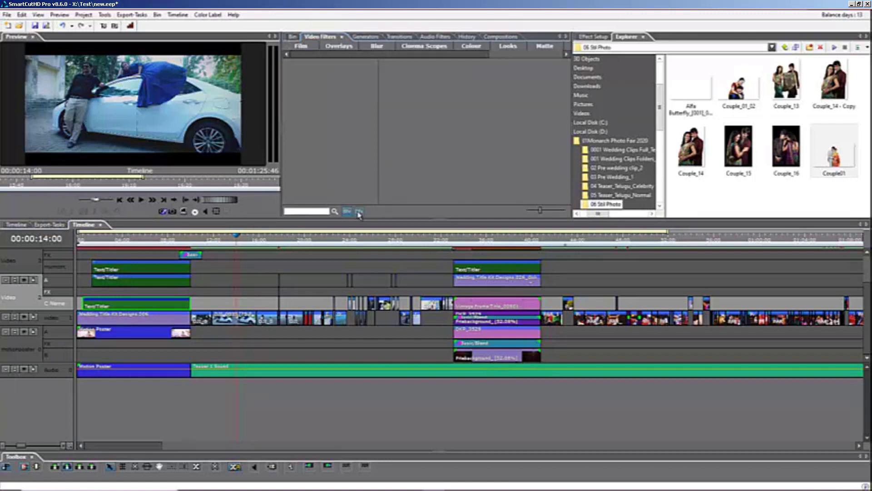
left_click(349, 47)
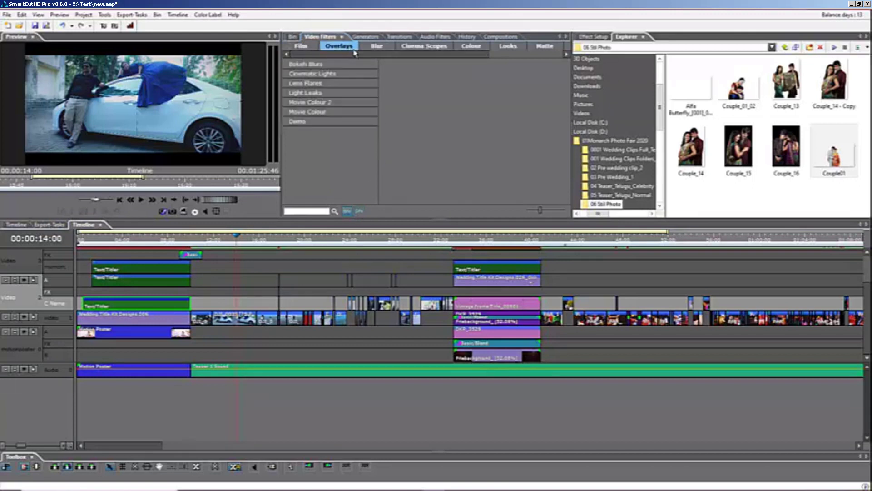
left_click(331, 74)
left_click(332, 83)
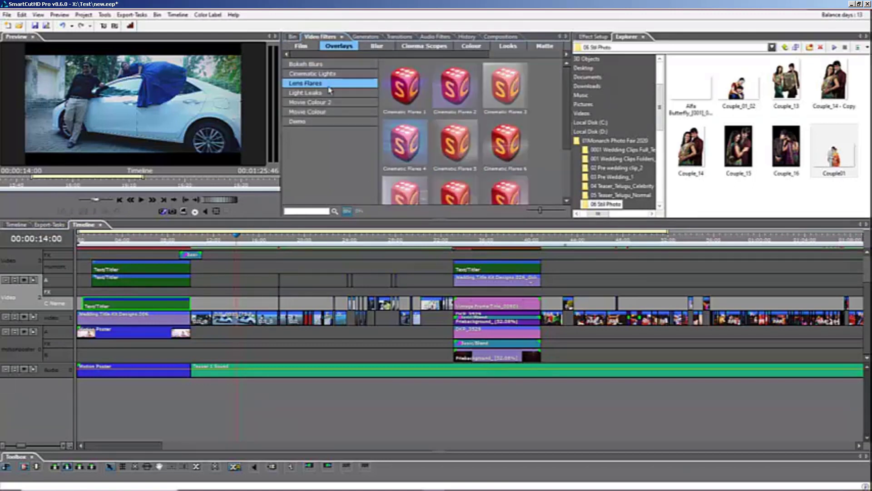
left_click(327, 93)
left_click(321, 112)
left_click(320, 120)
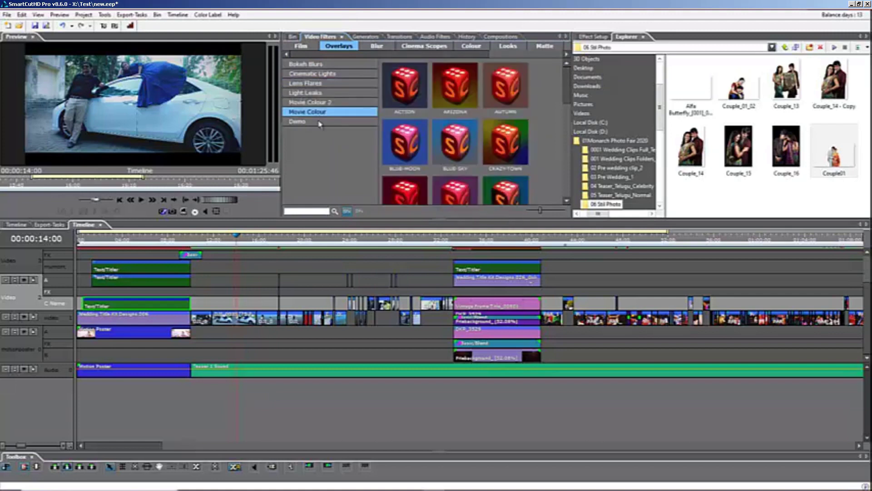
left_click(322, 114)
left_click(322, 122)
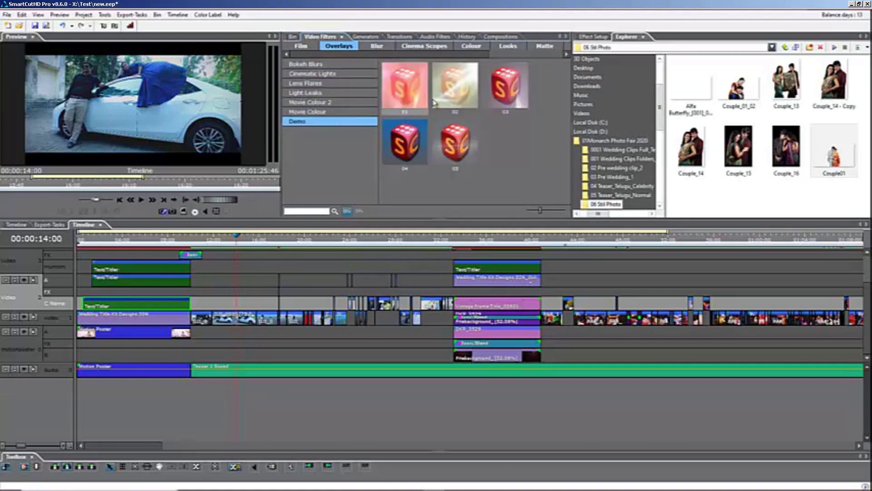
Apply the Demo overlay 02 to the car clip at 14 seconds and play the clip back
left_click(451, 116)
left_click_drag(444, 96, 234, 323)
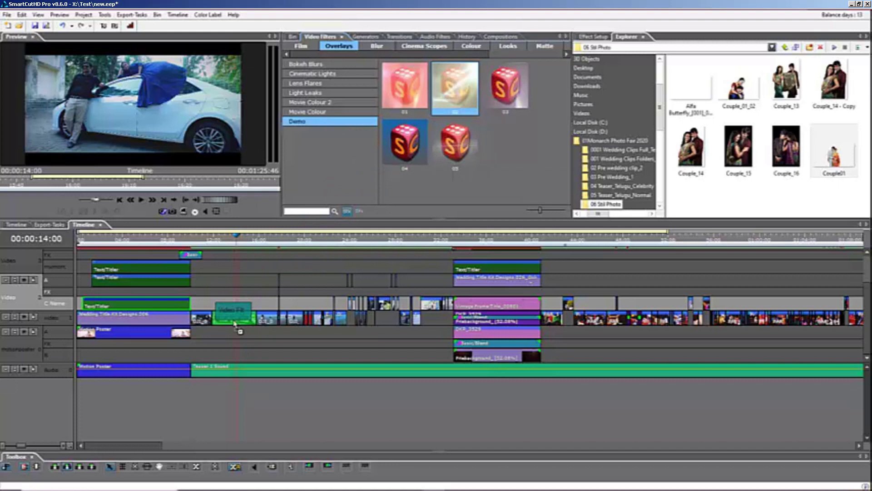
left_click_drag(235, 323, 234, 323)
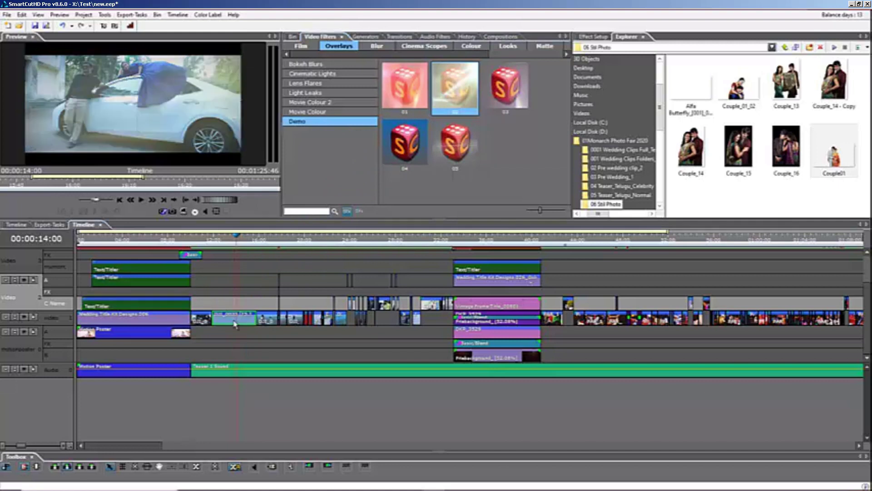
left_click(219, 245)
key("space")
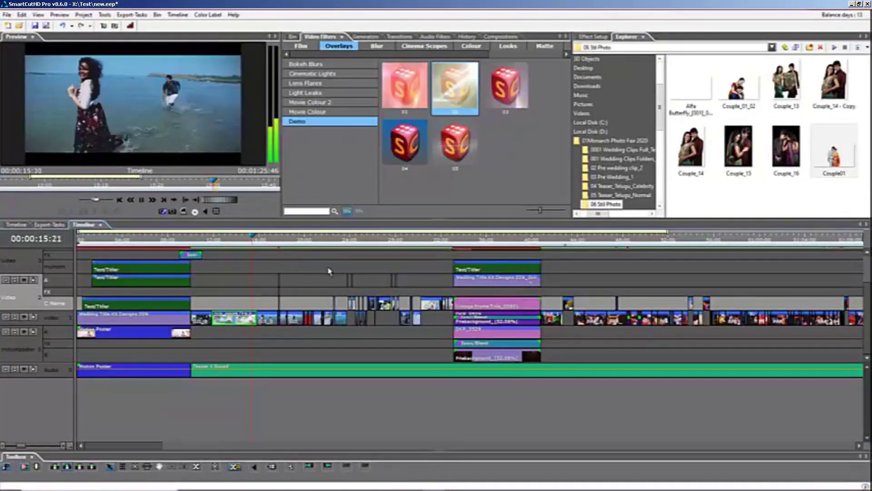
Apply the Demo overlays 04 and 05 to the beach clip directly after the car clip and play it back
left_click_drag(404, 141, 270, 318)
left_click_drag(456, 144, 268, 321)
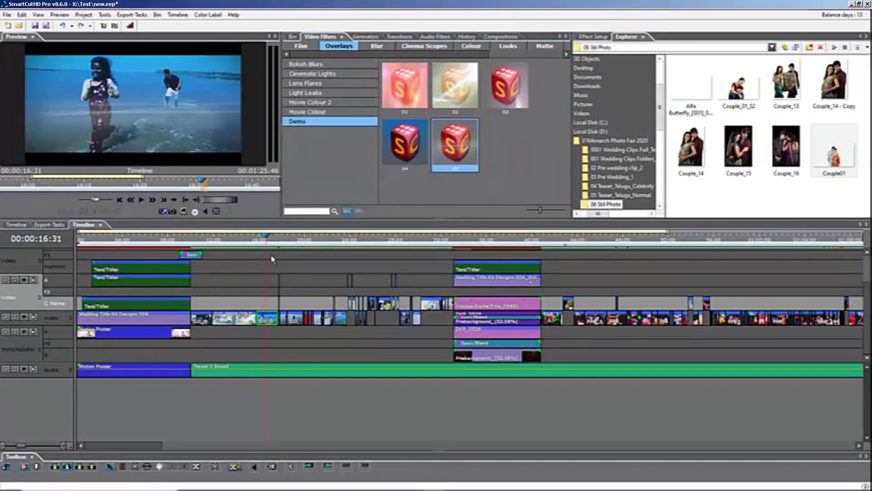
left_click(255, 241)
key("space")
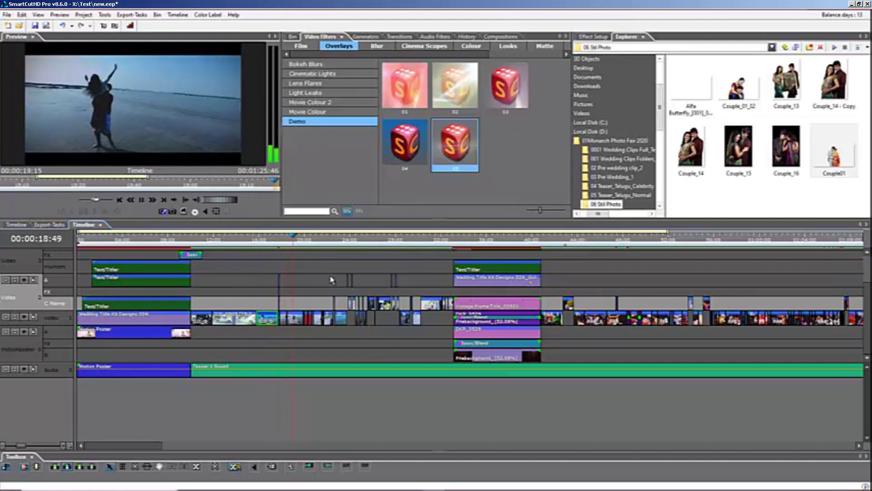
key("space")
Apply the Demo overlay 04 to the raised-arms beach clip at 19 seconds and replay from the start of the car clip
left_click_drag(411, 165, 298, 321)
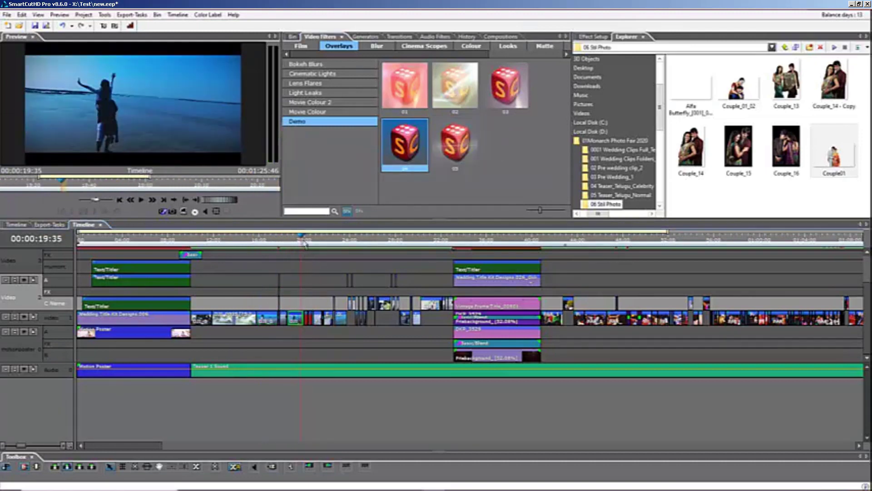
left_click_drag(300, 240, 212, 241)
key("space")
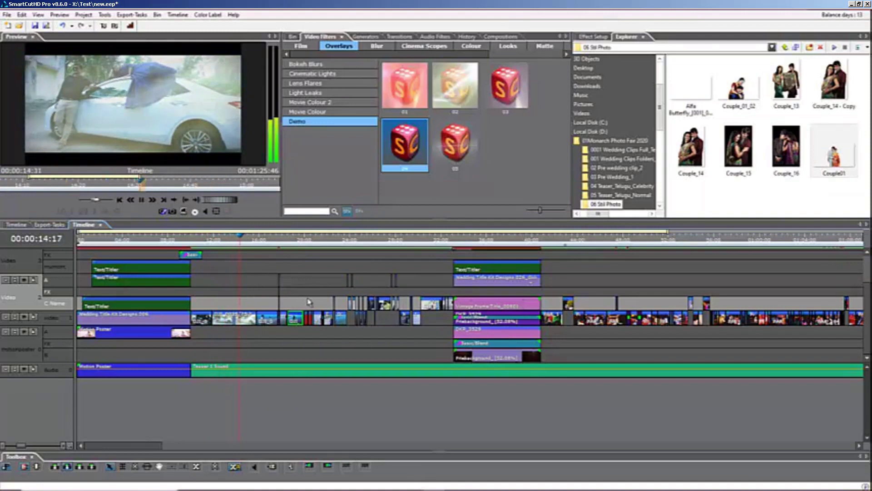
key("space")
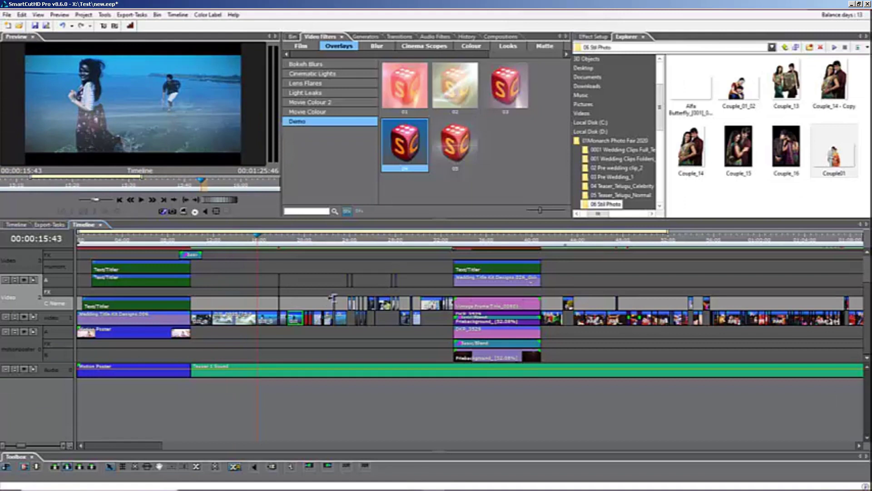
Show the prewedding footage folder in the bin, look through its clips, and park the playhead at 00:00:10:36 on the palm-tree shot
left_click(293, 37)
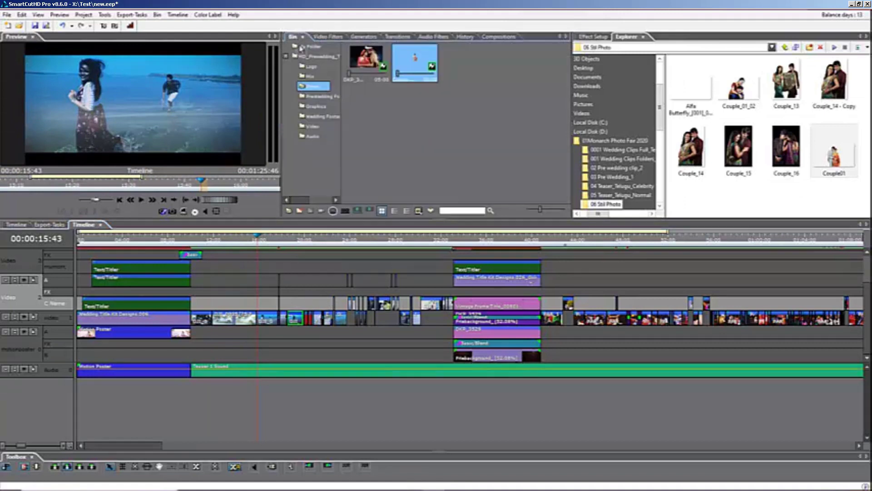
left_click(321, 96)
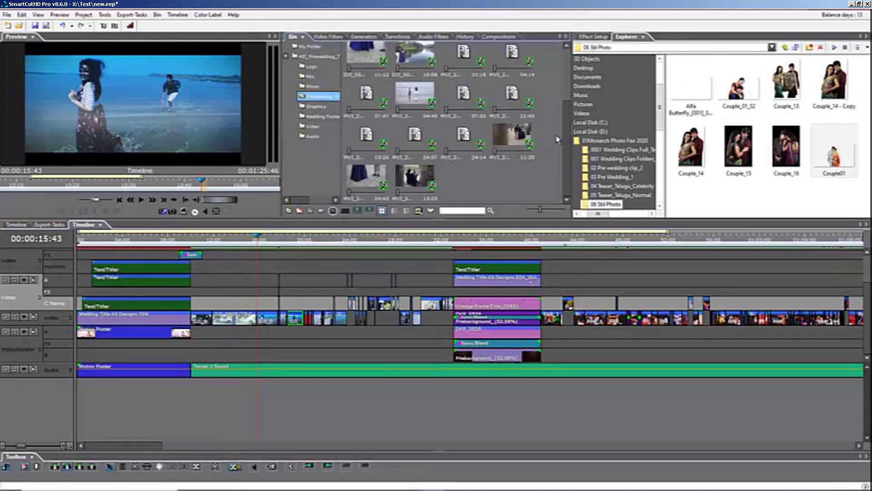
left_click_drag(569, 179, 564, 104)
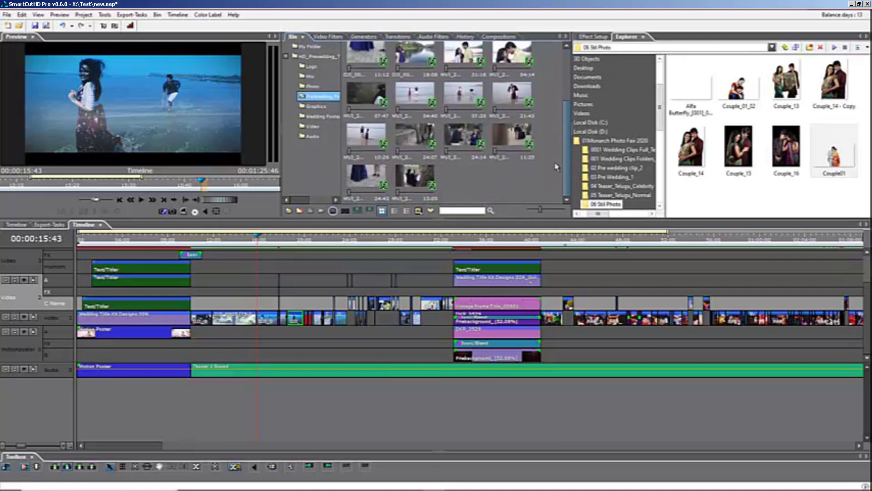
left_click_drag(222, 244, 198, 246)
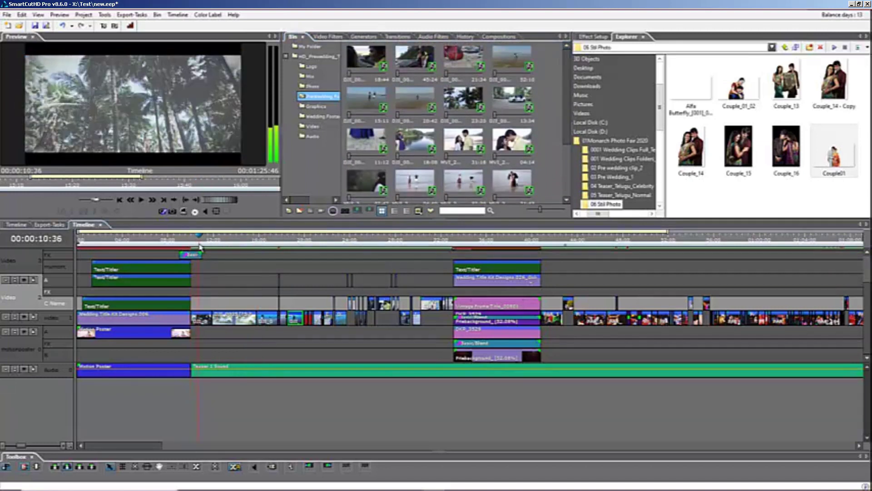
Replace the palm-tree clip in the bin with clip 01 from the 02 Pre wedding clip_2 folder and play back that shot
left_click(611, 169)
scroll(763, 136, "down", 1)
scroll(764, 136, "up", 1)
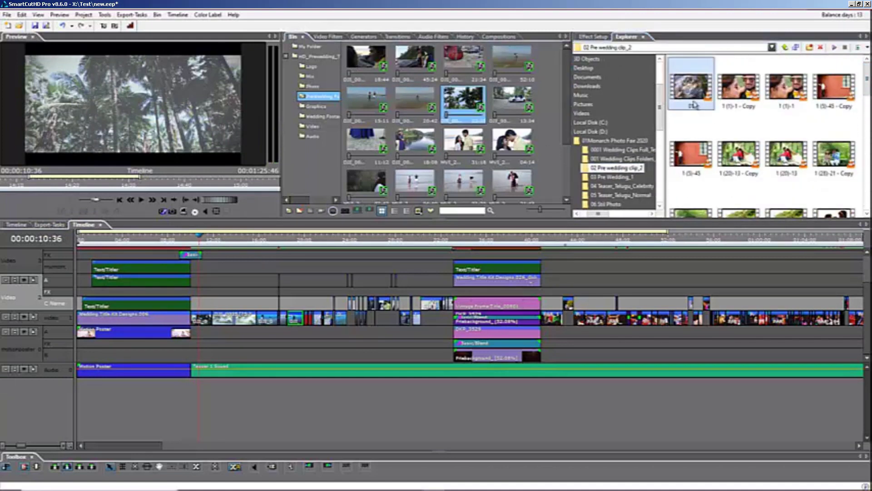
left_click_drag(692, 98, 454, 118)
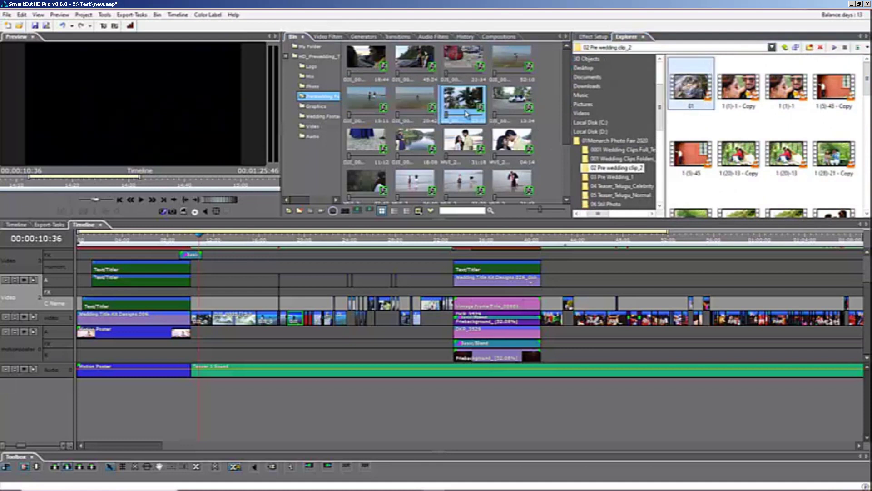
left_click(197, 240)
key("space")
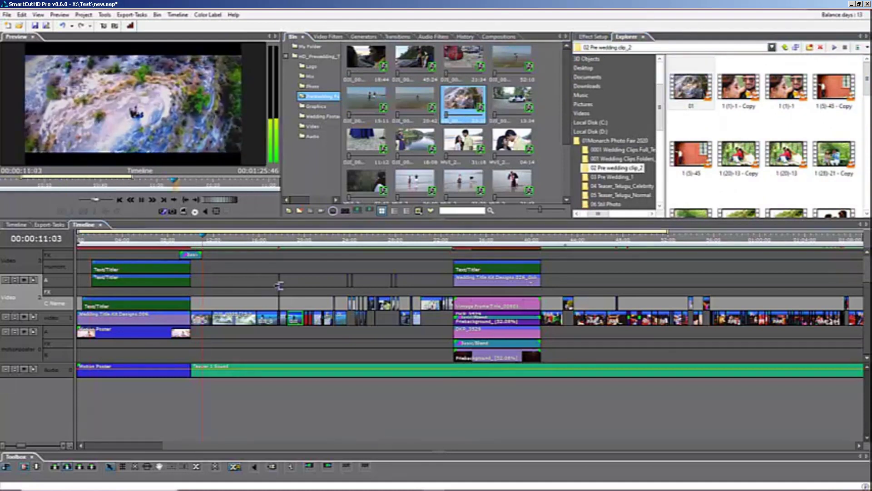
key("space")
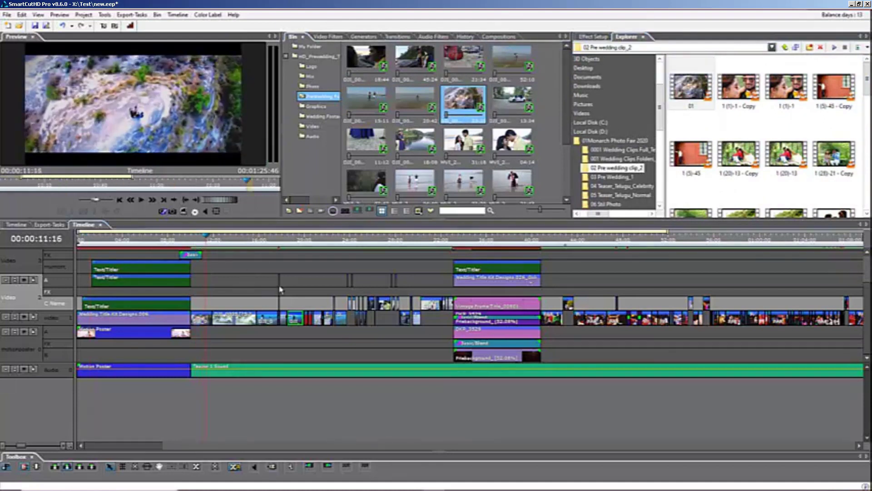
Replace all prewedding clips in the bin at once with all the clips from the 02 Pre wedding clip_2 folder
left_click(227, 243)
left_click_drag(288, 248, 226, 248)
left_click(373, 100)
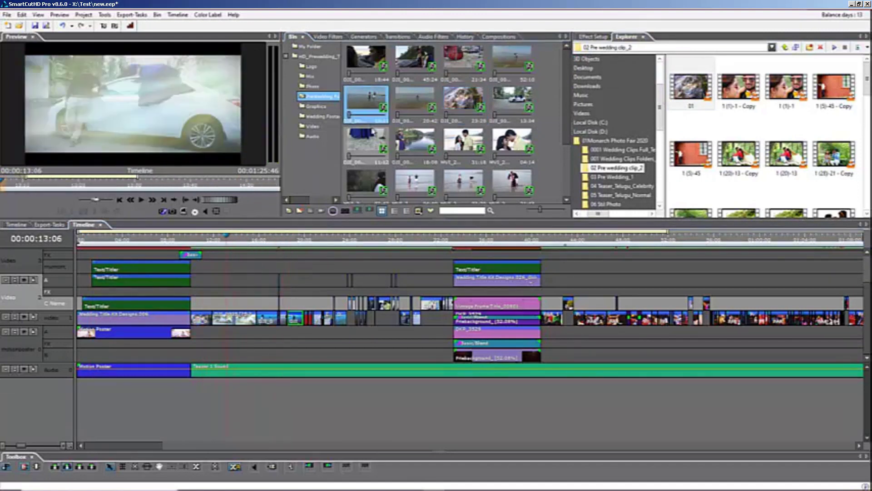
key("ctrl+a")
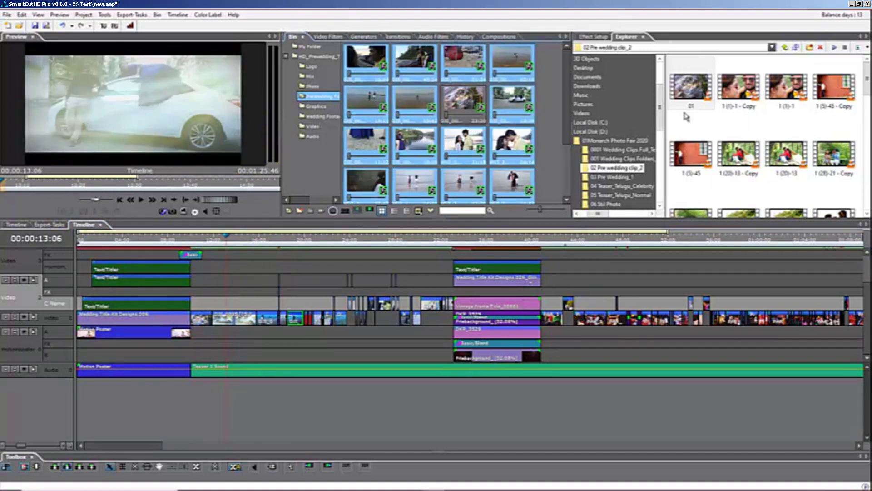
left_click(695, 93)
key("ctrl+a")
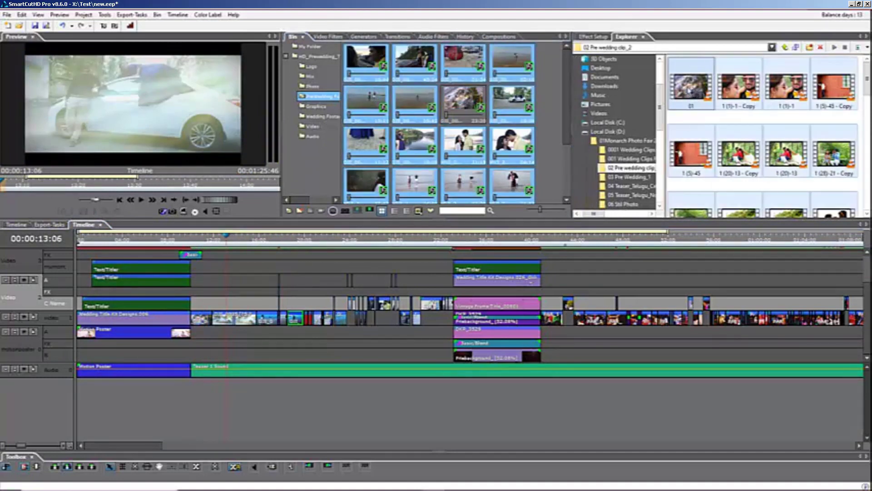
left_click_drag(738, 86, 463, 151)
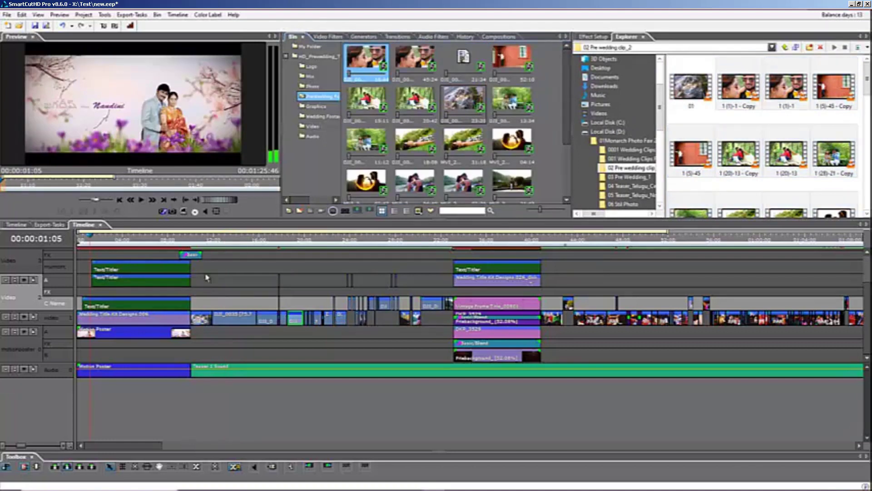
Review the teaser's replaced clips from the first shot and park the playhead at 00:00:37:01 on the couple-name title
left_click(198, 241)
key("space")
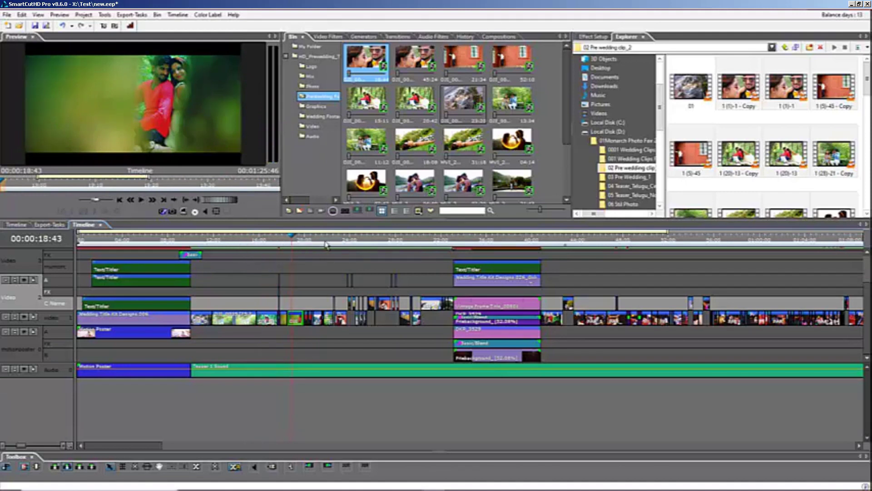
scroll(405, 282, "right", 4)
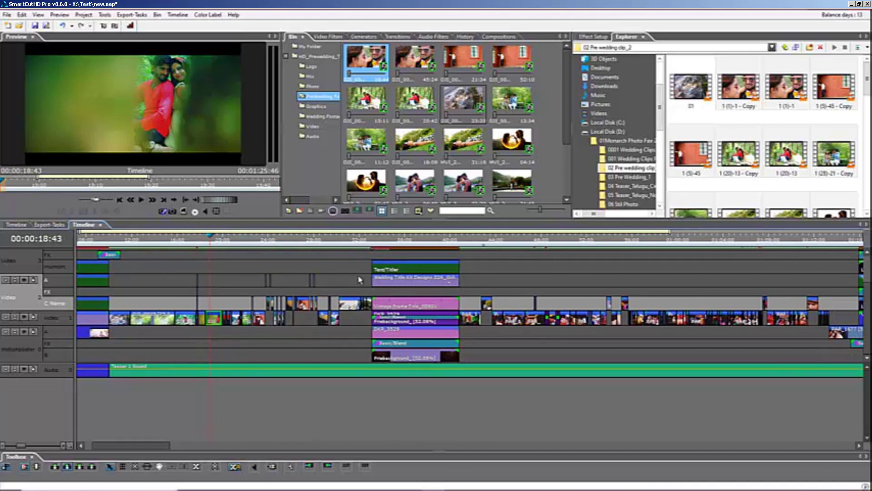
left_click_drag(374, 241, 322, 240)
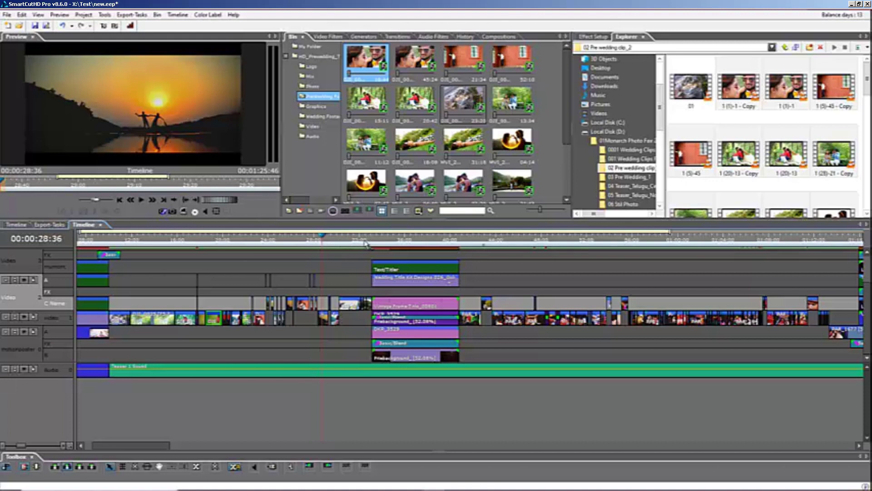
left_click_drag(372, 240, 418, 240)
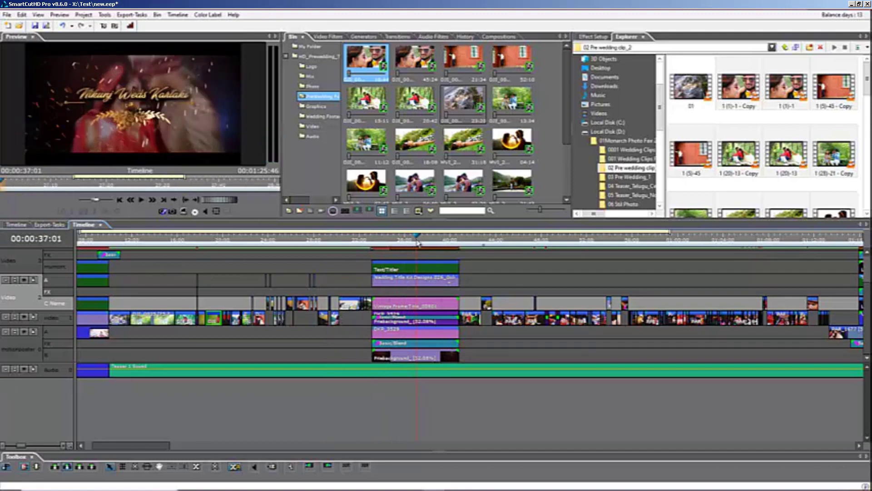
Replace the groom's first name in the couple-name title at 37 seconds and play back the title
left_click(415, 272)
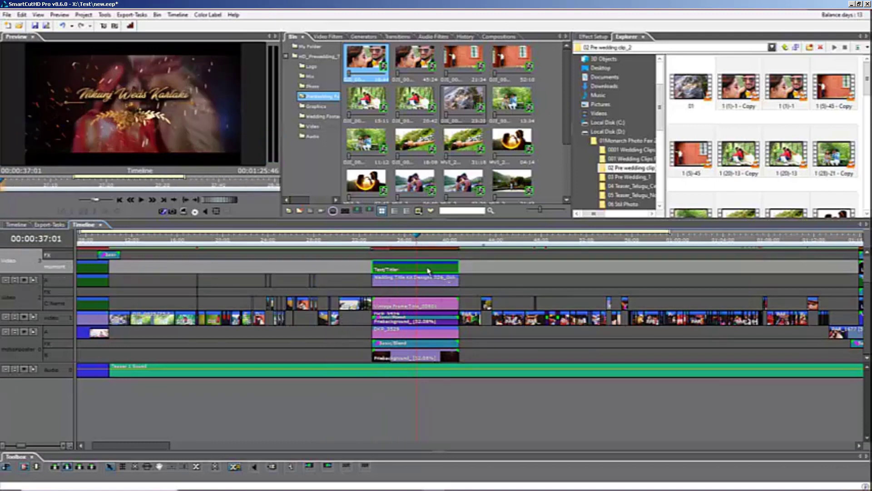
double_click(427, 271)
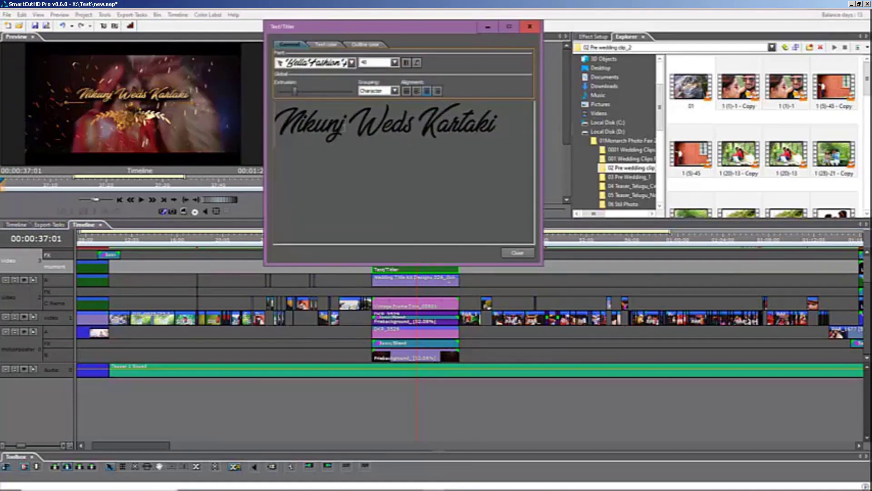
left_click_drag(342, 128, 253, 135)
type("Jagdish")
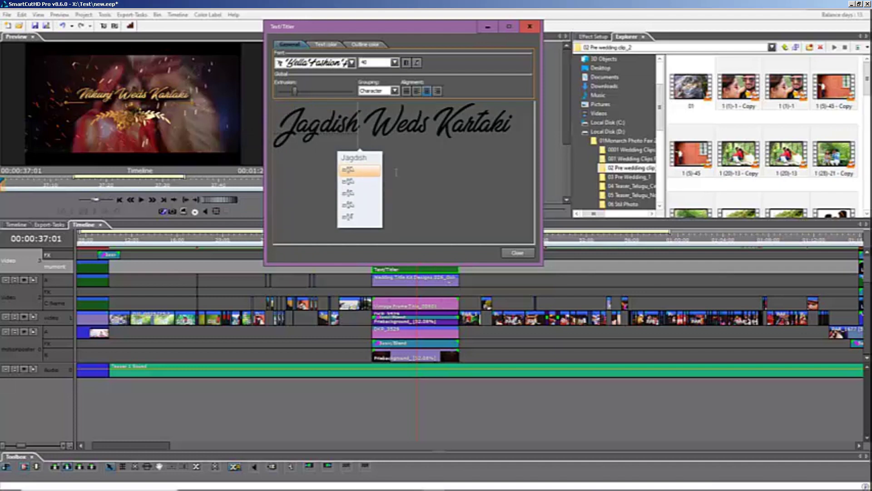
key("Return")
left_click(517, 253)
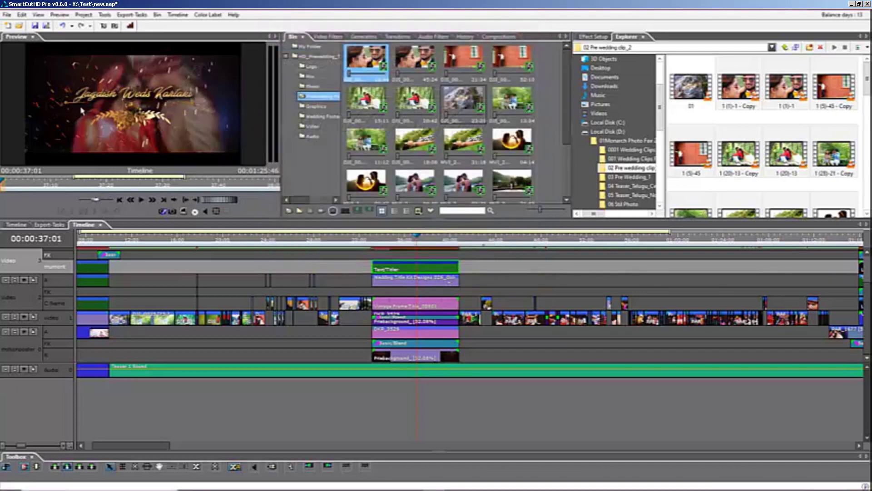
left_click(385, 241)
key("space")
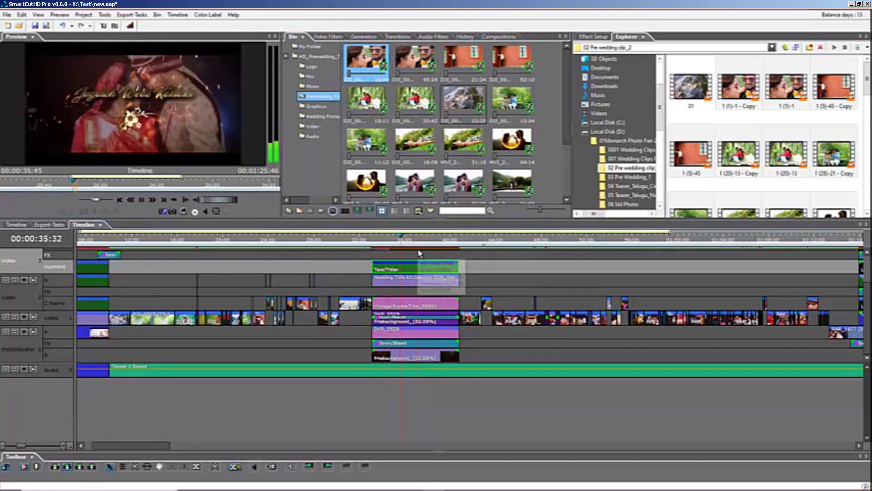
Stop the title playback and scrub the playhead to the wedding footage at 00:00:51:45
key("space")
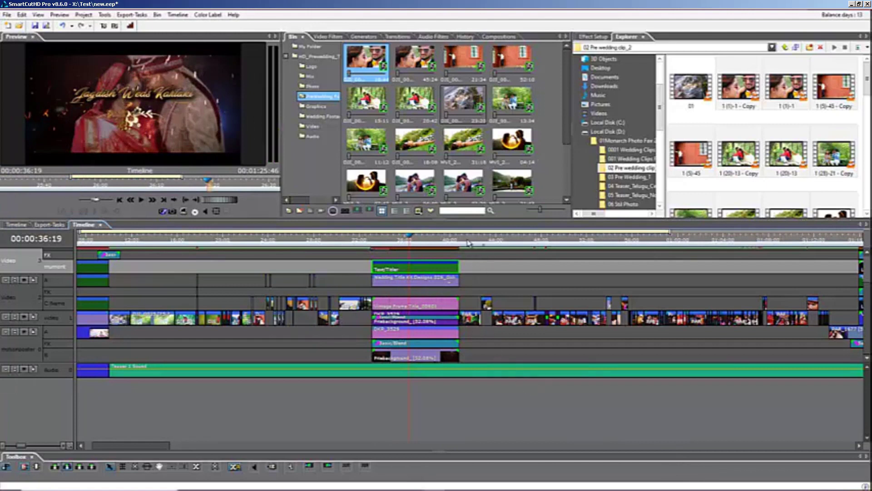
left_click(468, 242)
left_click_drag(468, 242, 586, 257)
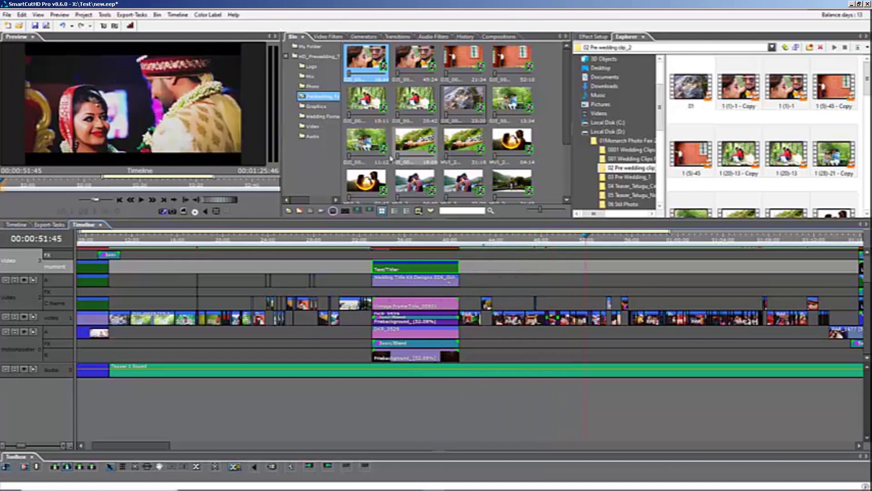
Replace all wedding clips in the bin at once with the clips from the 05 Teaser_Telugu_Normal folder, starting at clip 00
left_click(318, 116)
left_click_drag(566, 78, 562, 171)
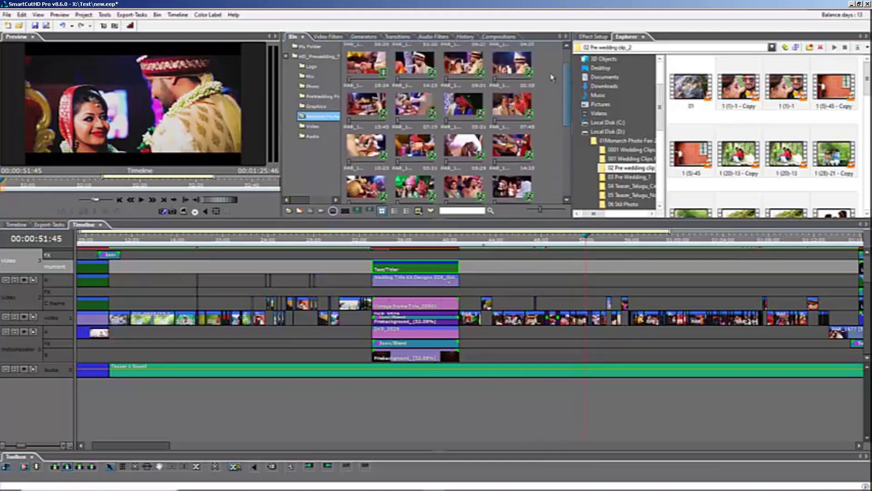
left_click_drag(549, 184, 552, 59)
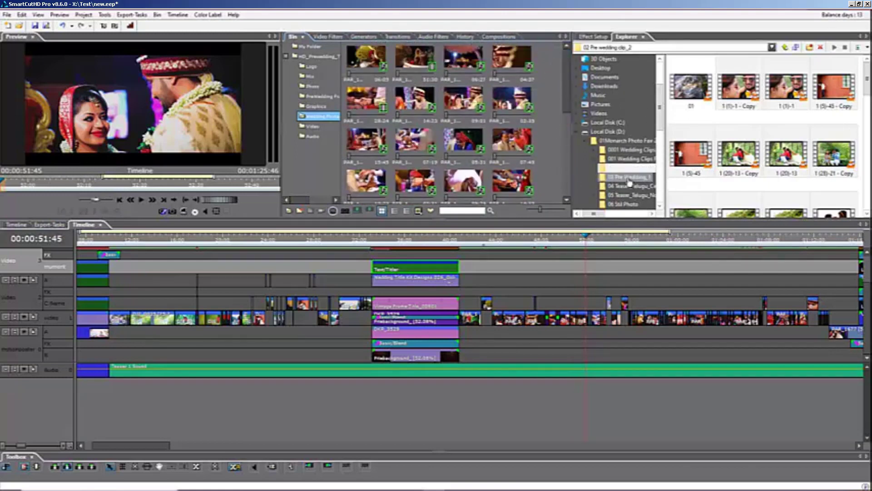
left_click(623, 187)
left_click(611, 196)
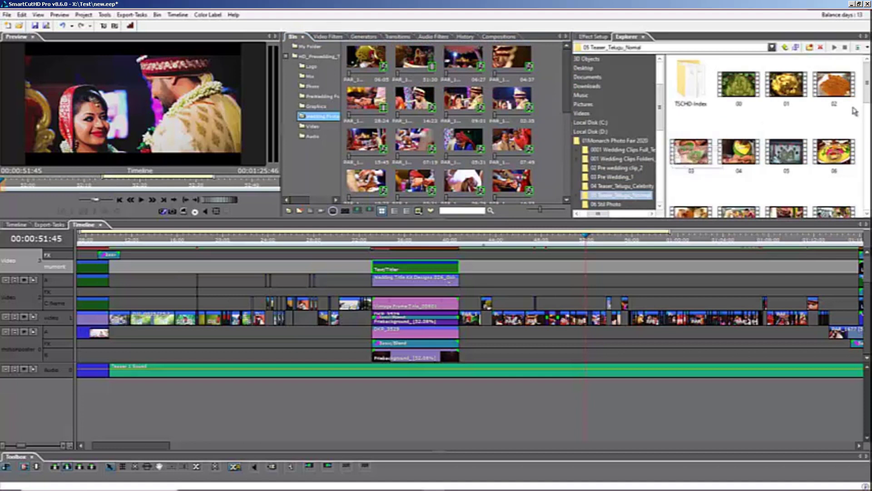
mouse_move(867, 84)
left_mouse_down()
mouse_move(866, 150)
mouse_move(866, 79)
left_mouse_up()
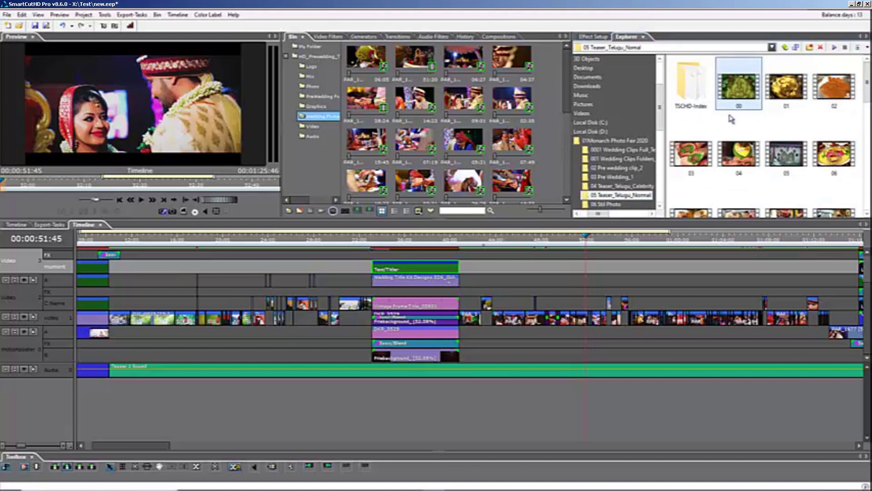
key("ctrl+a")
left_click(469, 103)
key("ctrl+a")
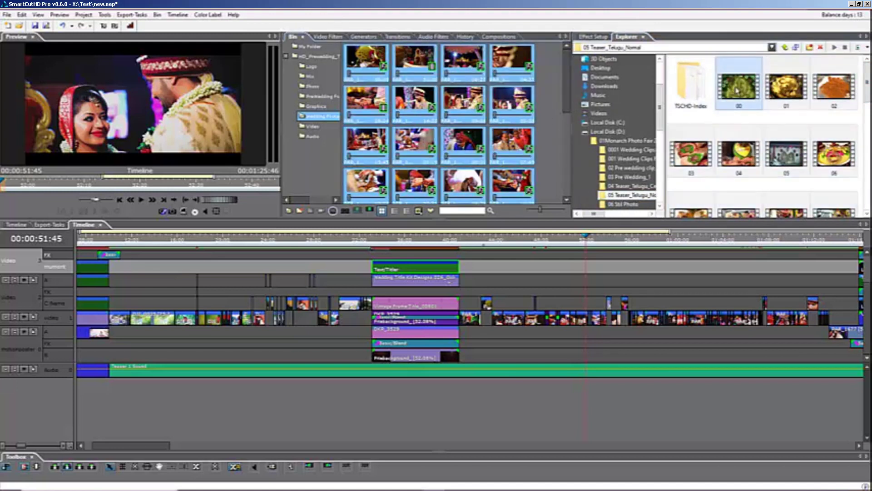
left_click_drag(737, 89, 469, 114)
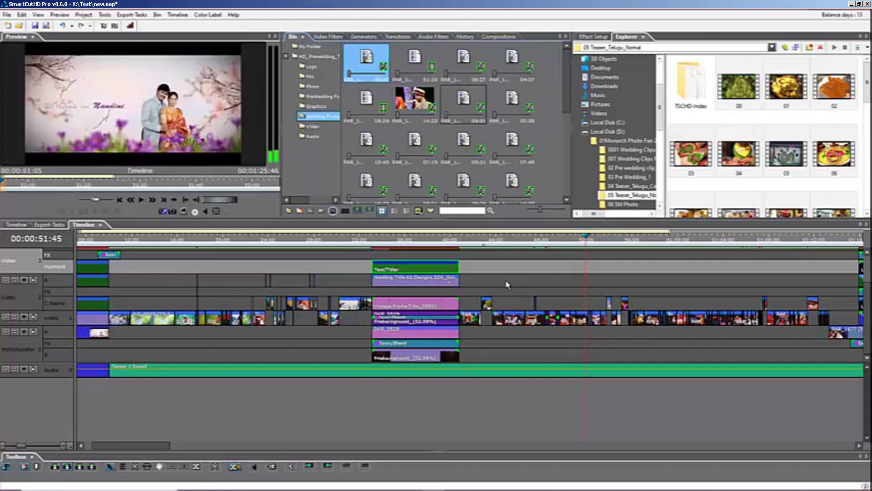
Check the replaced wedding clips in the bin and play back the teaser's wedding section from 00:00:40:38
left_click(553, 241)
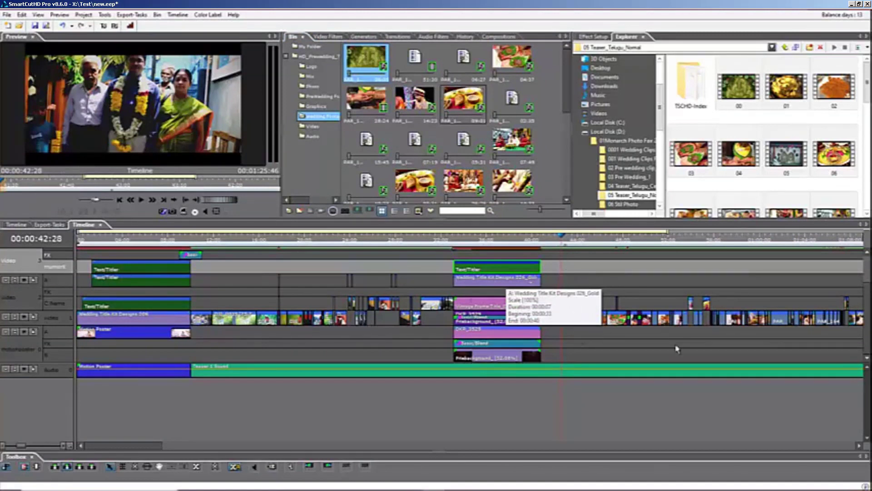
scroll(487, 132, "down", 3)
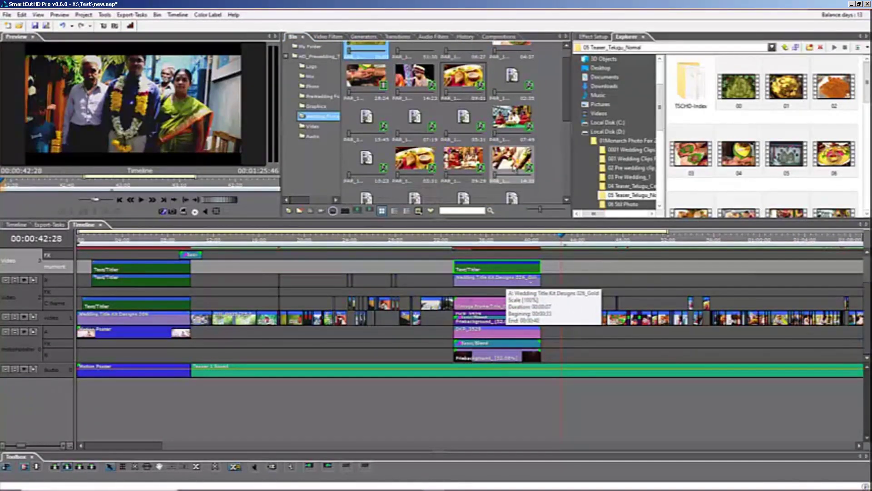
scroll(484, 174, "down", 3)
scroll(484, 174, "down", 3)
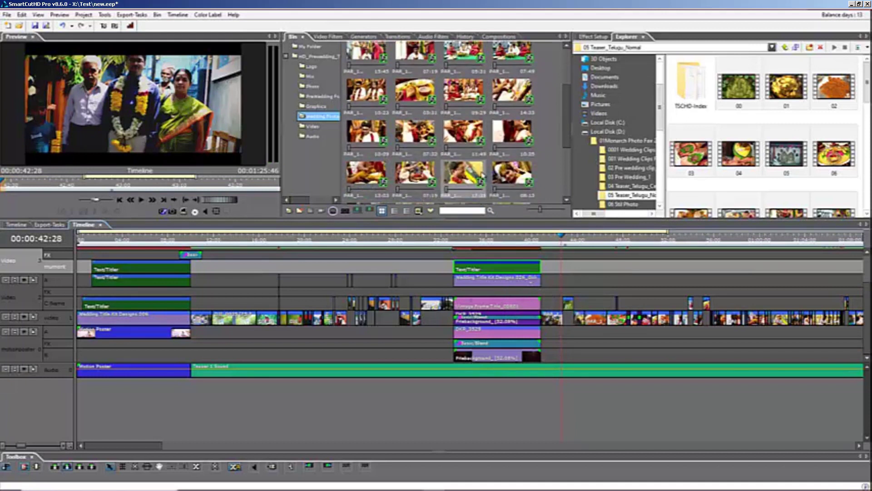
scroll(482, 175, "down", 3)
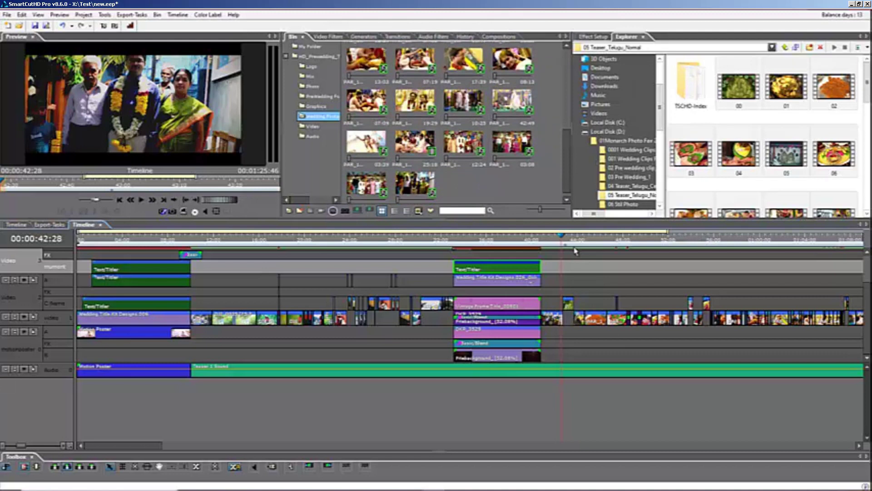
scroll(598, 310, "right", 1)
scroll(570, 312, "right", 2)
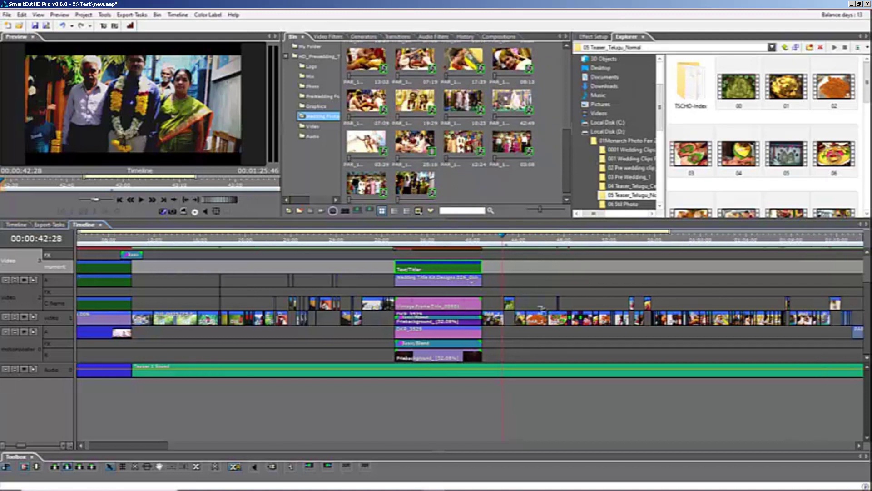
left_click(489, 238)
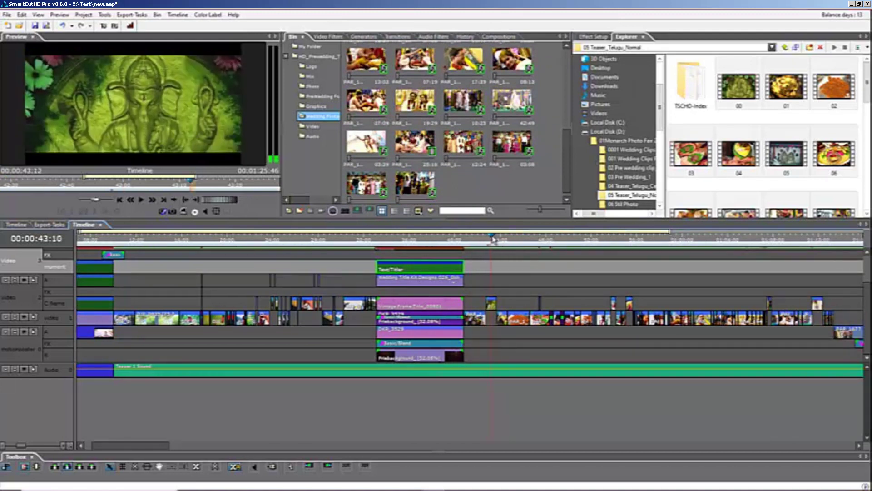
left_click(464, 237)
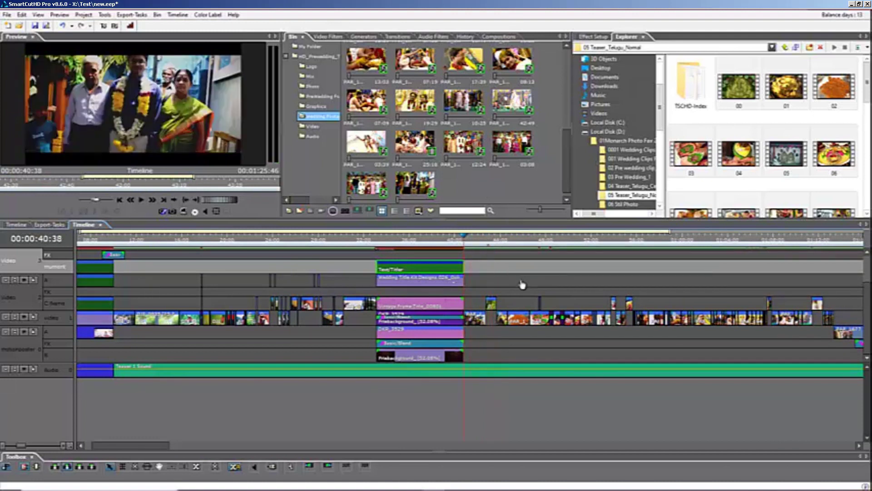
key("space")
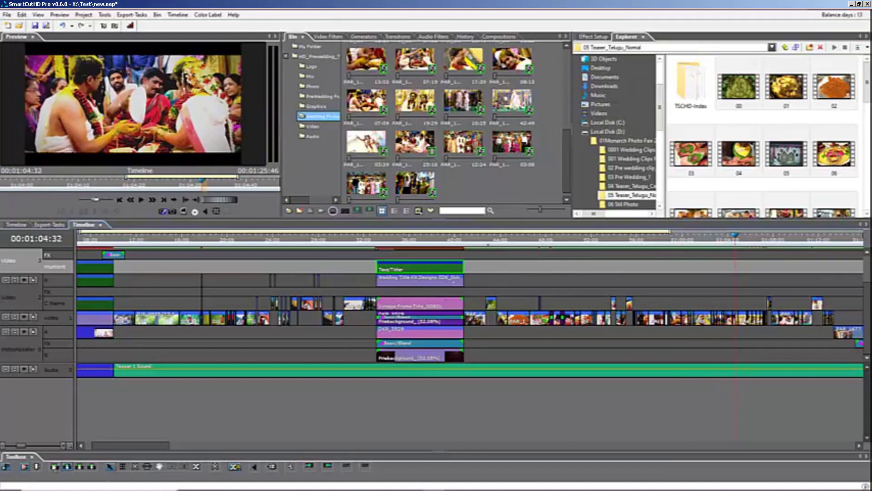
Park the playhead at the teaser's end, 00:01:25:46, and collapse the motion poster track to make it the target track
left_click_drag(25, 449, 16, 449)
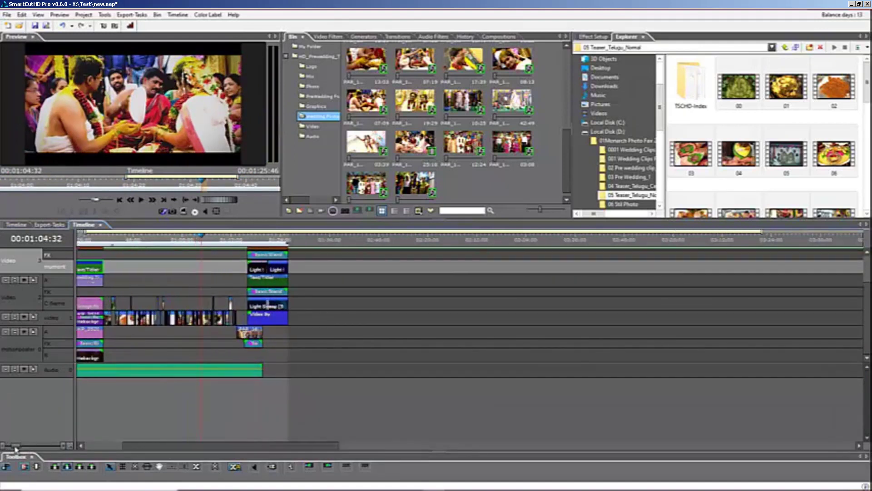
left_click(81, 446)
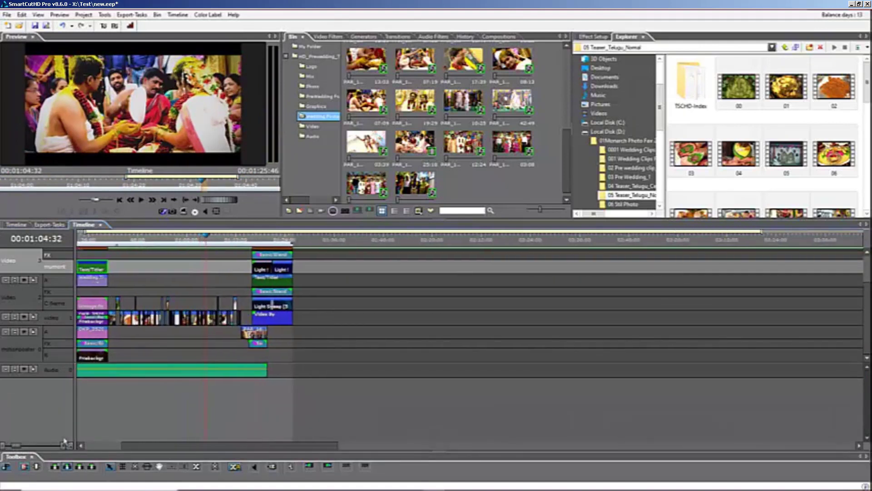
left_click(303, 246)
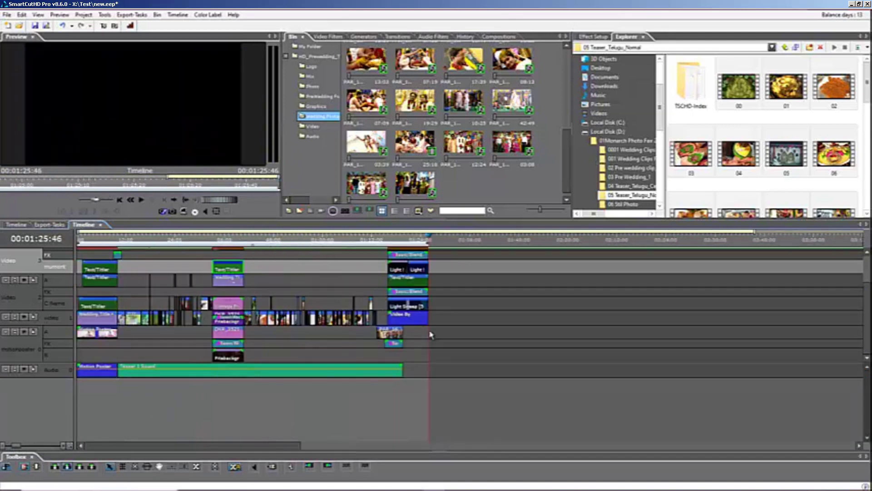
left_click(15, 334)
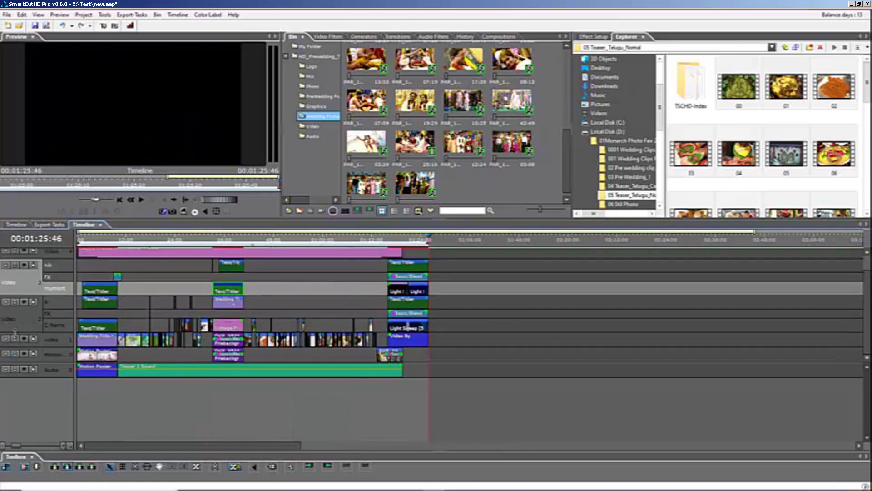
left_click(441, 360)
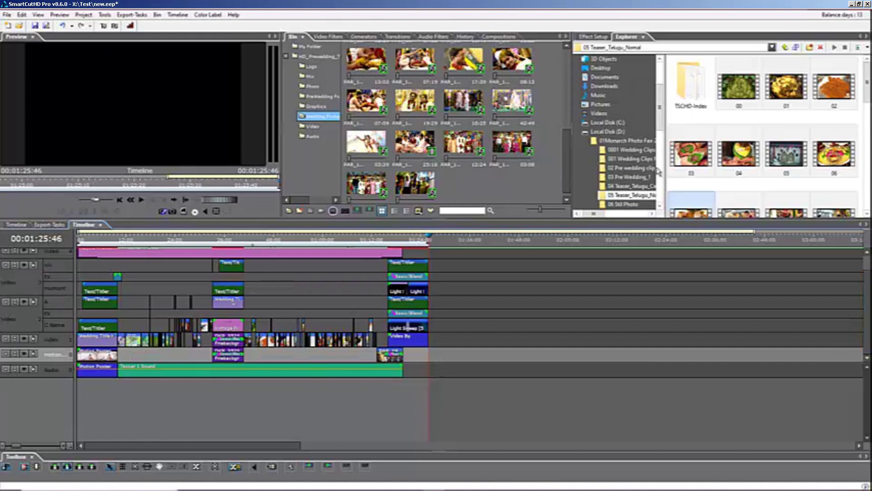
Place background clip 006 from the 07 BG_for Title folder on the motion poster track at 00:01:25:46
left_click(625, 205)
scroll(618, 136, "down", 3)
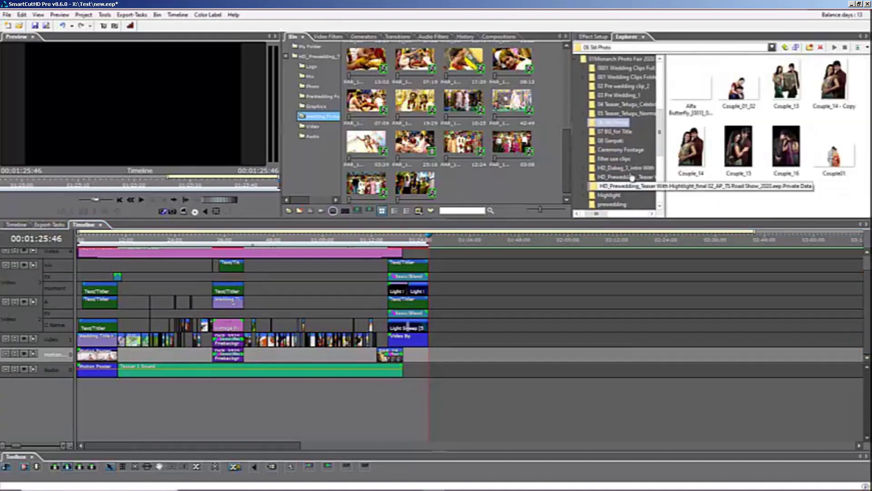
left_click(609, 131)
left_click(722, 107)
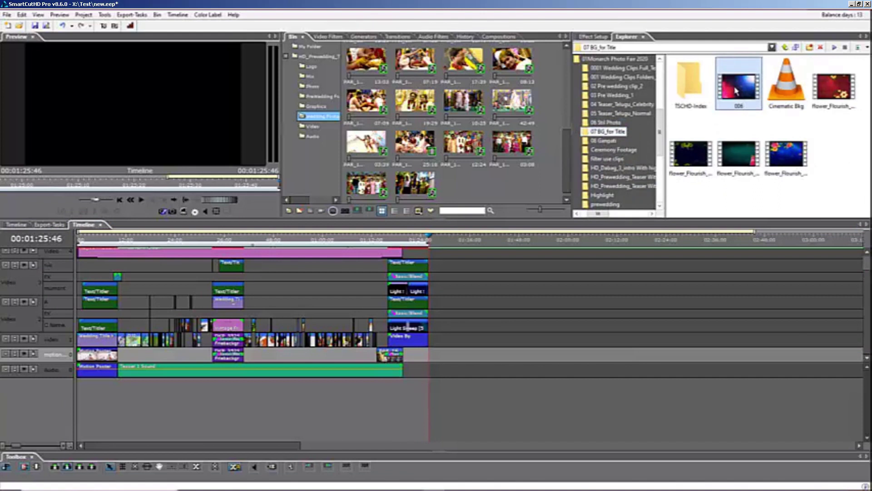
left_click_drag(737, 92, 428, 358)
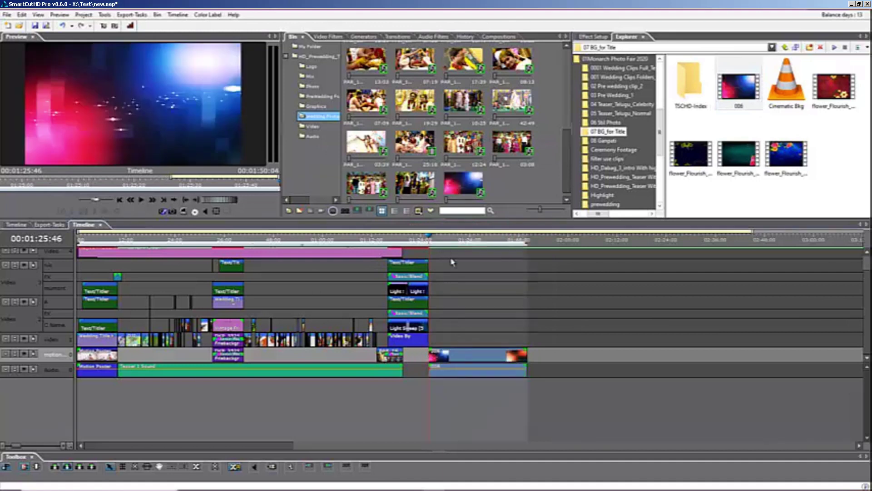
Preview title compositions 001 and 002 from Pack_01 of the Wedding_title_kit compositions
left_click(449, 340)
left_click(495, 37)
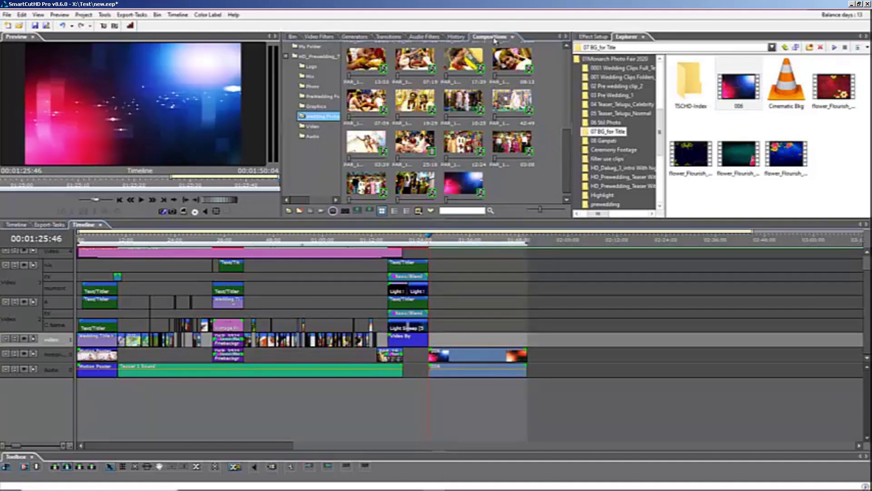
left_click(306, 66)
left_click(404, 75)
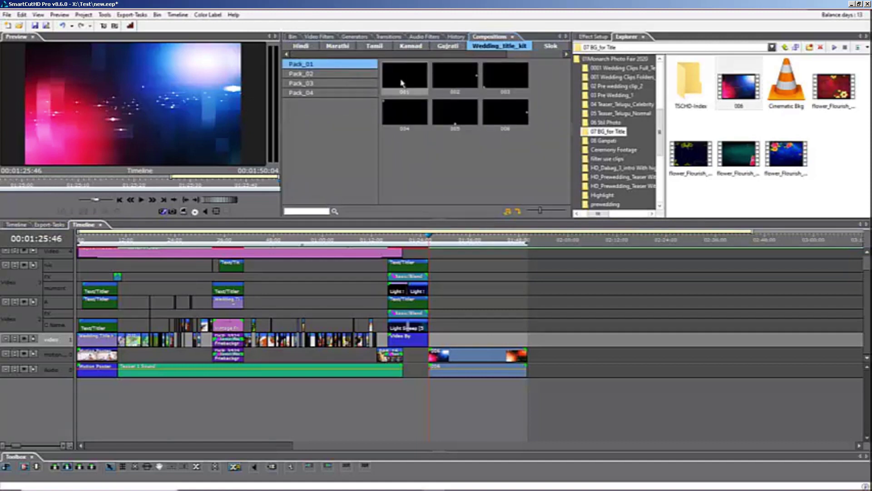
left_click(141, 201)
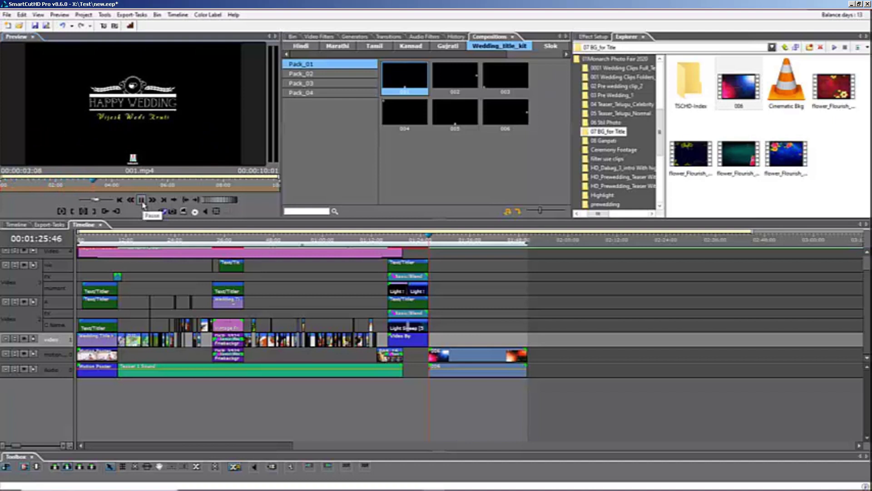
left_click(141, 200)
left_click(434, 93)
left_click(141, 201)
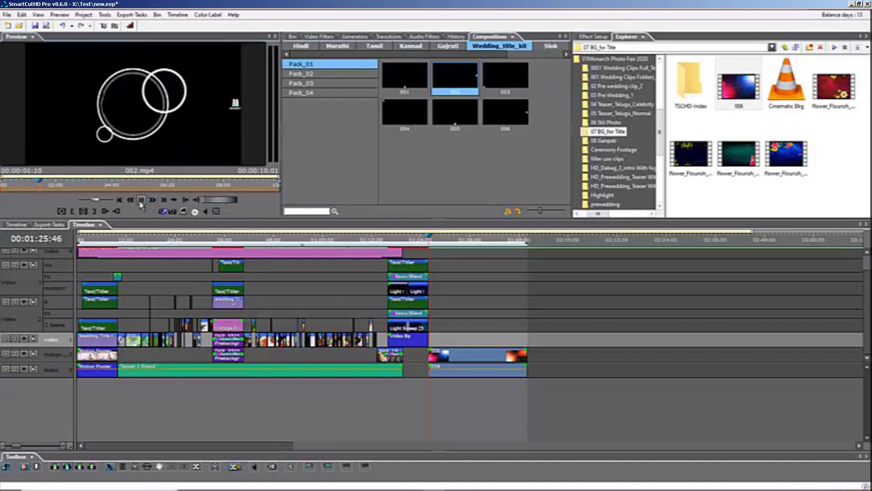
left_click(141, 203)
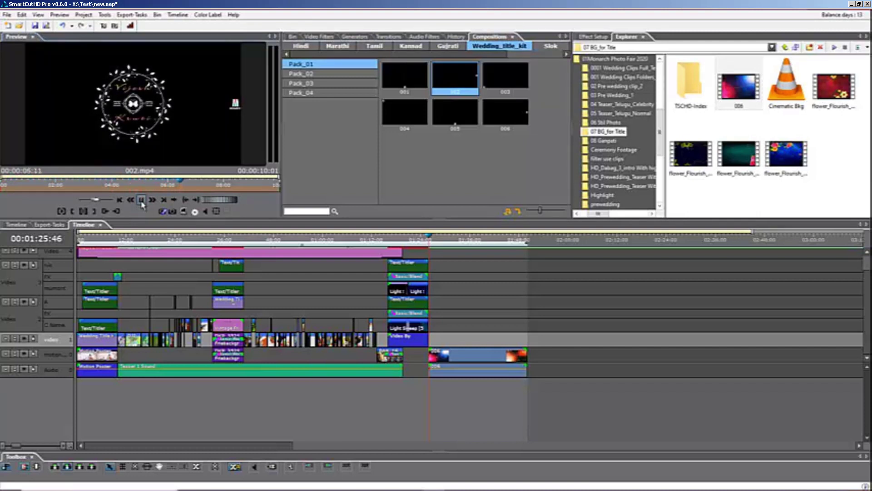
left_click(141, 201)
Insert title composition 003 from Pack_01 above the 006 background, starting on the Video 1 track, and view it at 00:01:30:25
left_click(504, 92)
left_click(443, 338)
left_click(519, 212)
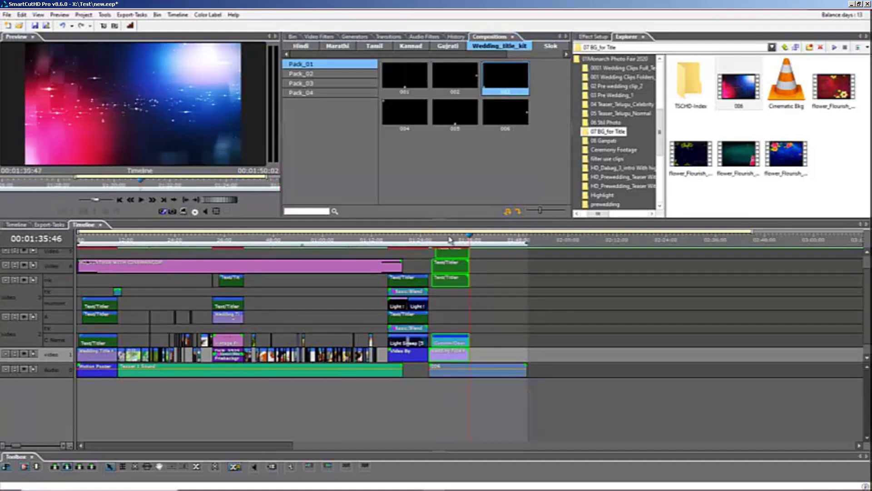
left_click(449, 239)
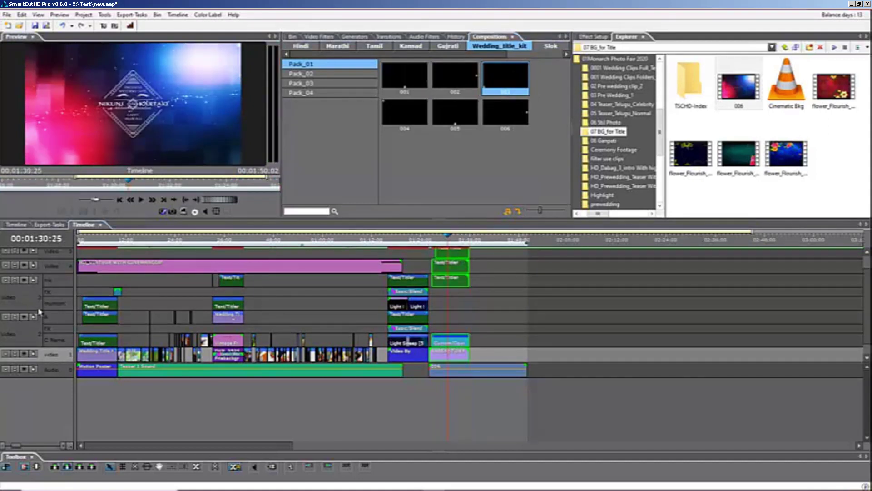
Collapse the Video 3 and Video 2 tracks and ungroup the inserted title composition's segments
left_click(16, 283)
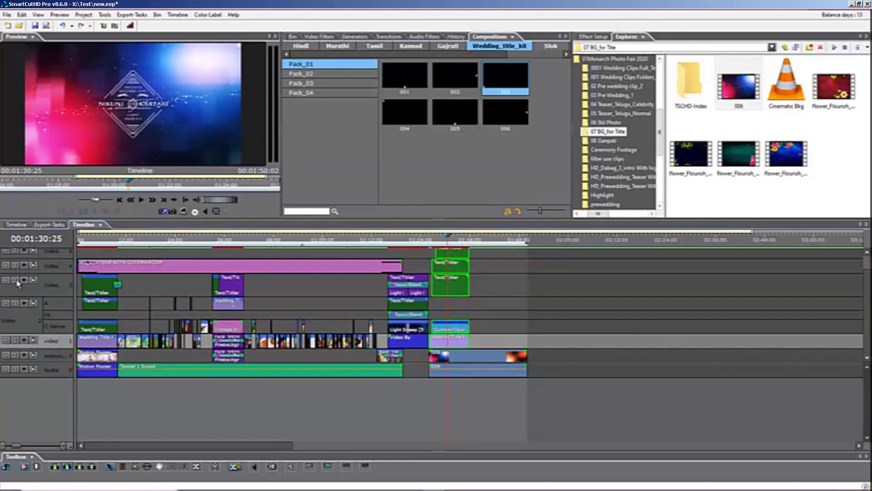
left_click(24, 304)
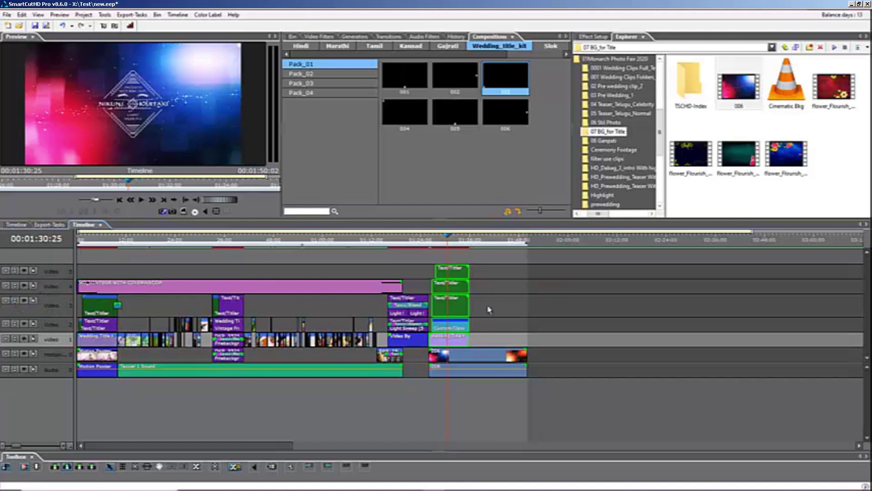
left_click(451, 309)
right_click(451, 309)
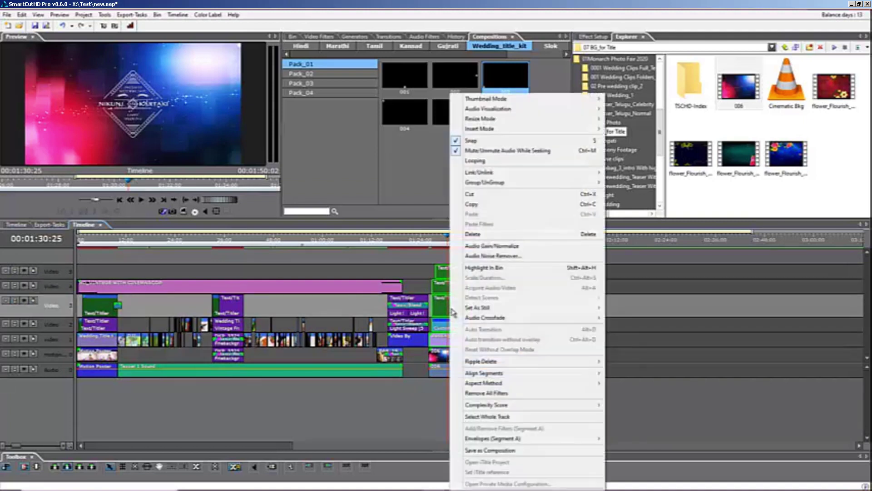
mouse_move(516, 182)
left_click(645, 194)
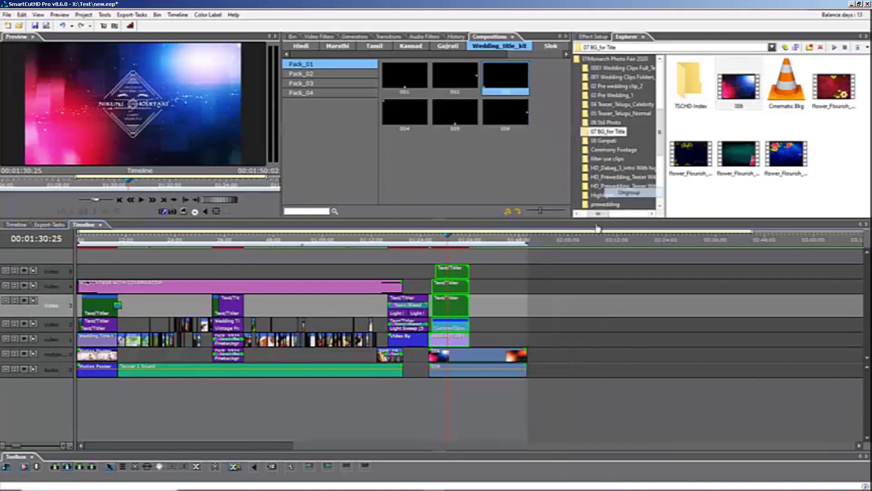
Replace the groom's first name in the inserted wedding title's couple-name text, keeping the bride's name
double_click(457, 307)
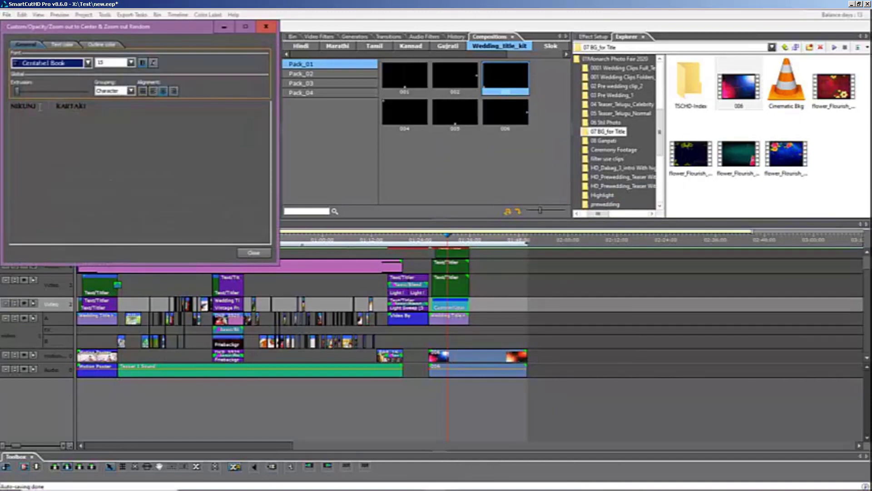
double_click(40, 107)
type("j")
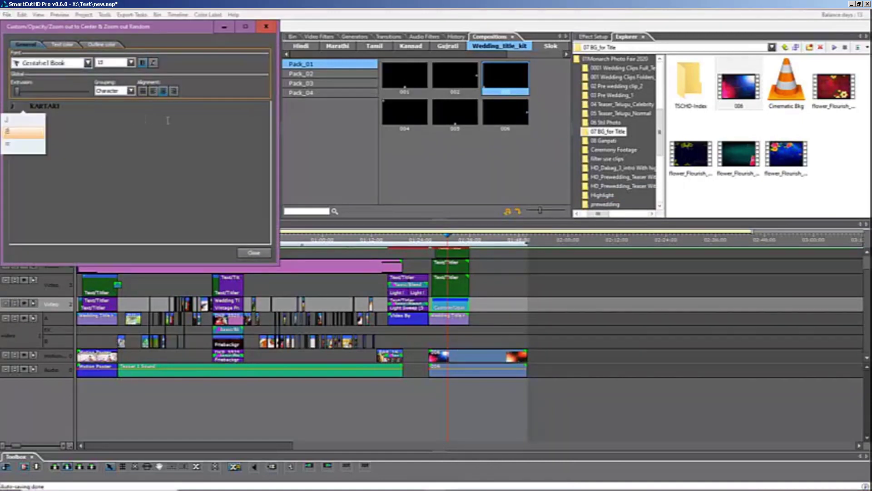
type("agdish")
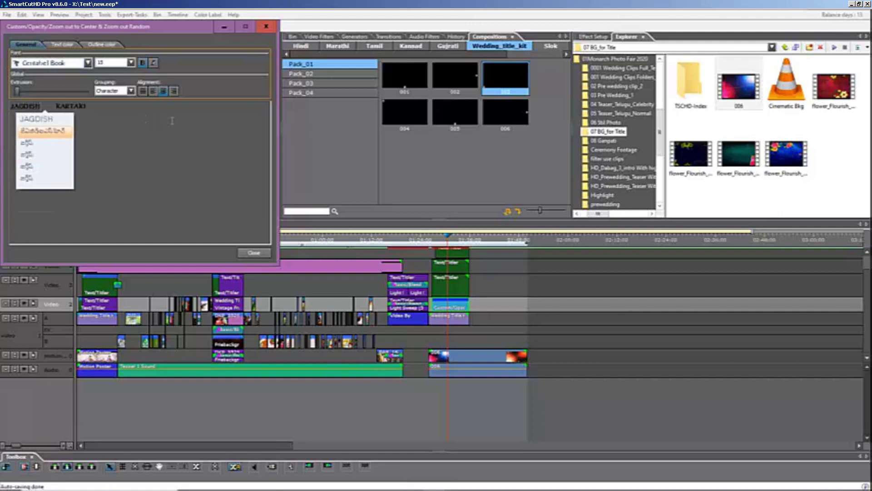
left_click(43, 120)
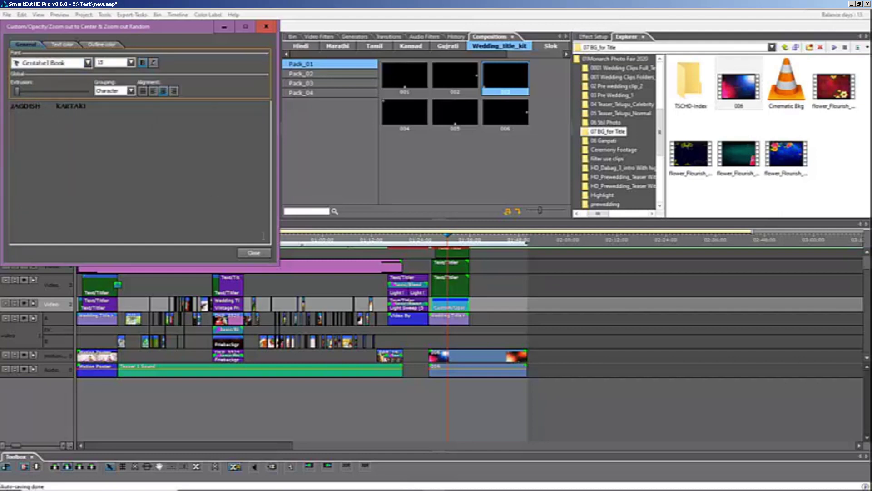
left_click(251, 255)
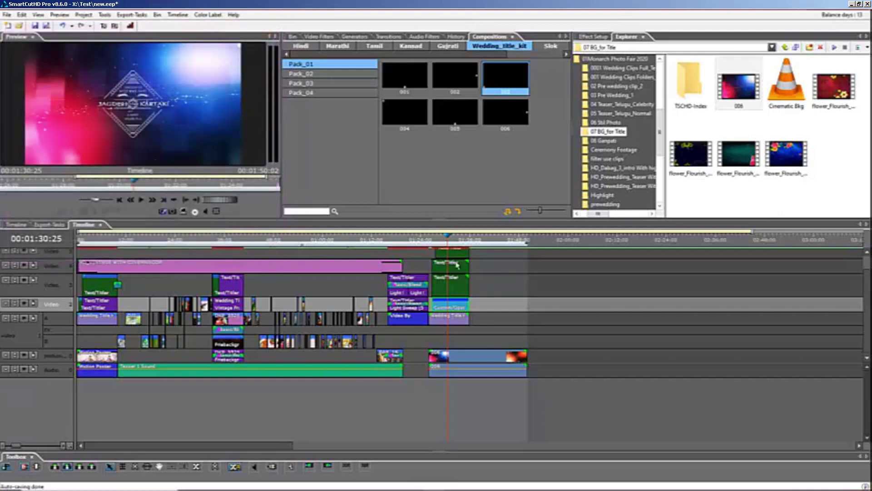
Play back the edited wedding title over the 006 background from its start to about 00:01:35:32
left_click(436, 238)
key("space")
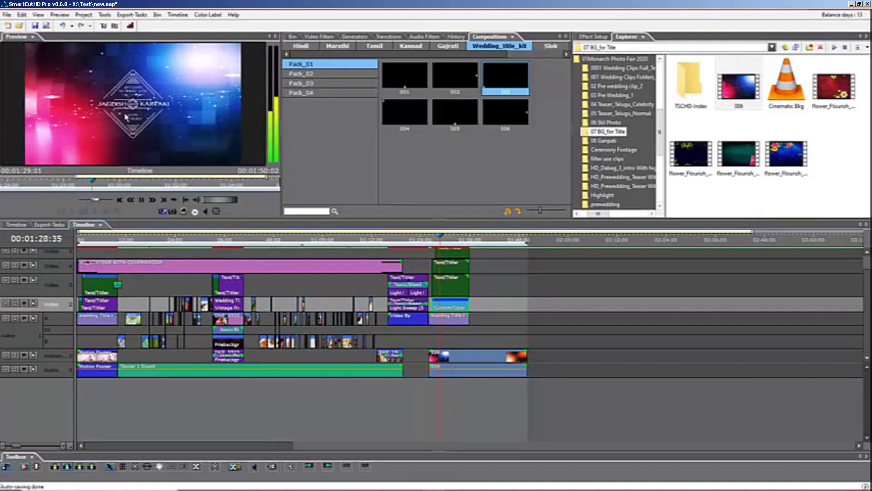
key("space")
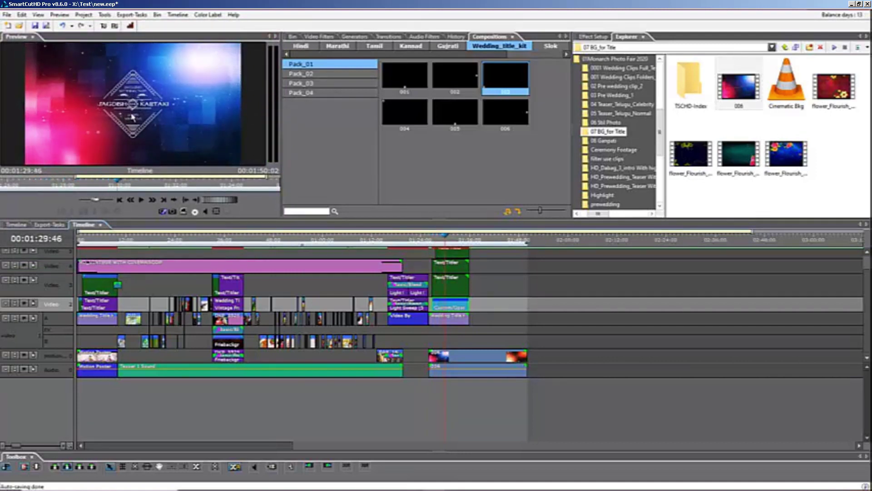
key("space")
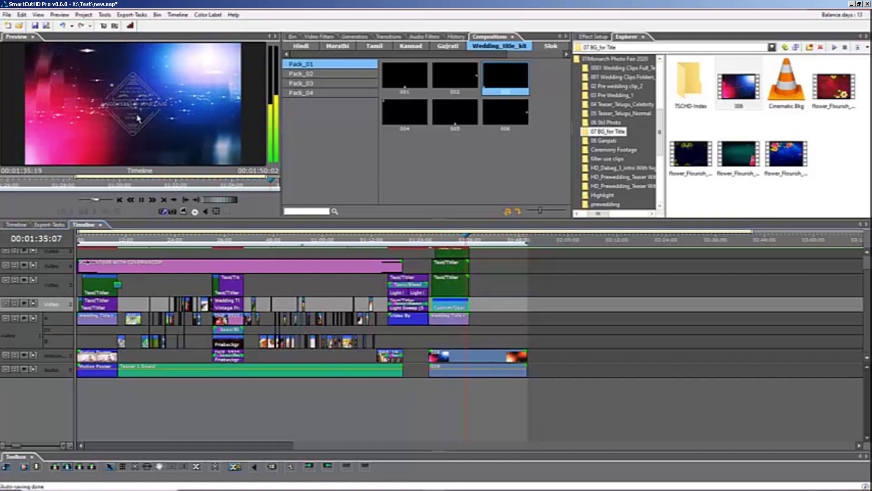
key("space")
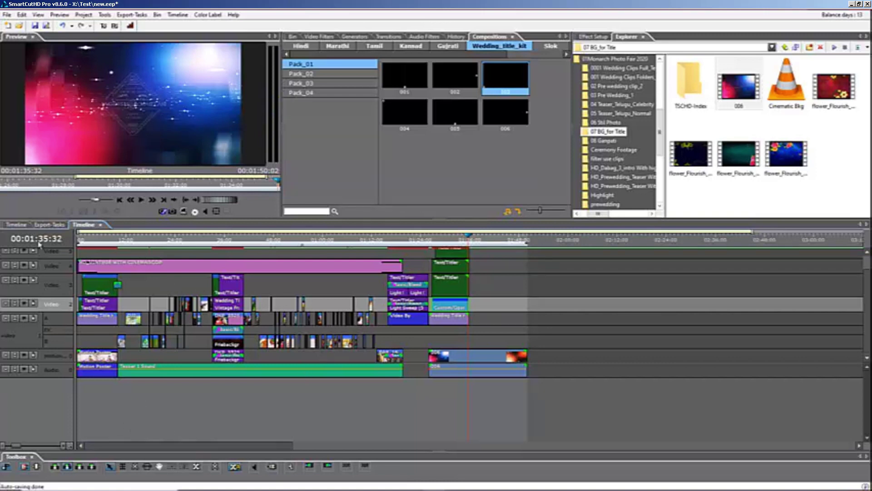
Switch to the main wedding timeline and scrub through the nested teaser segment to 00:01:31:20
left_click(17, 224)
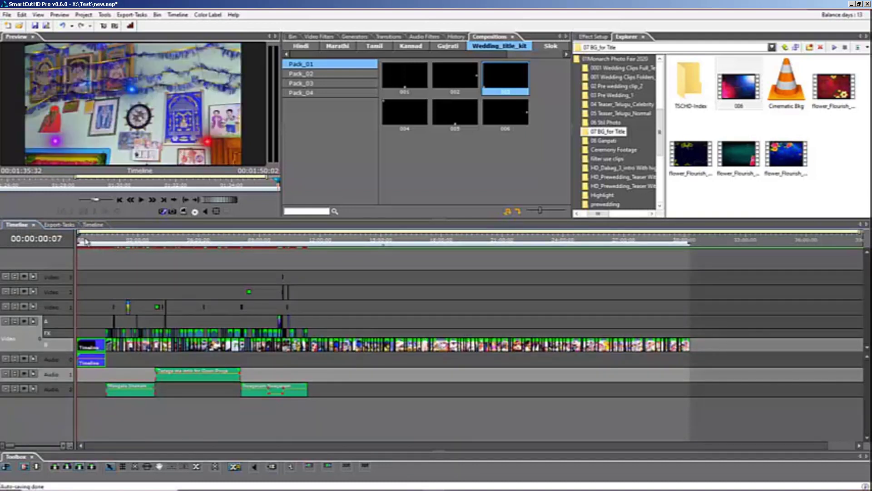
left_click(88, 242)
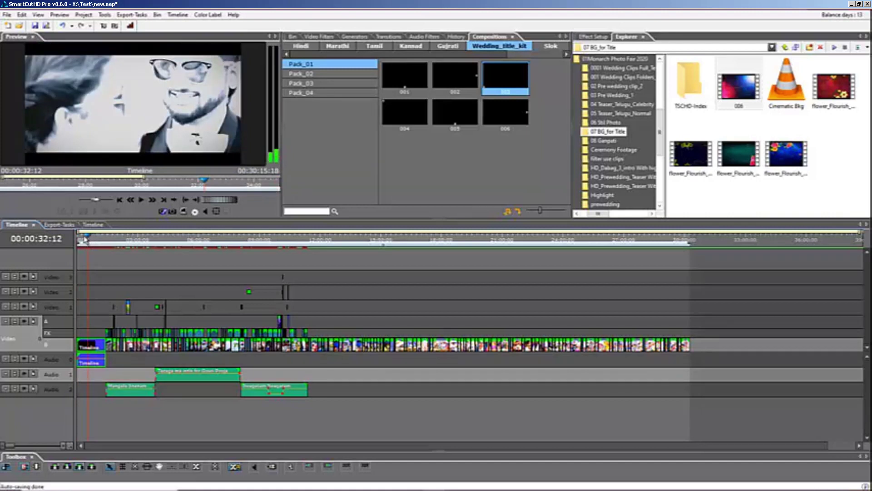
left_click_drag(84, 241, 109, 244)
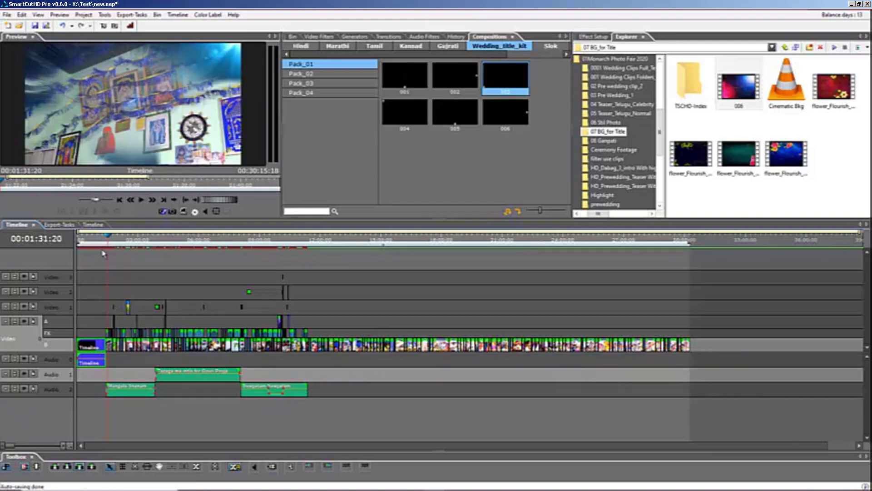